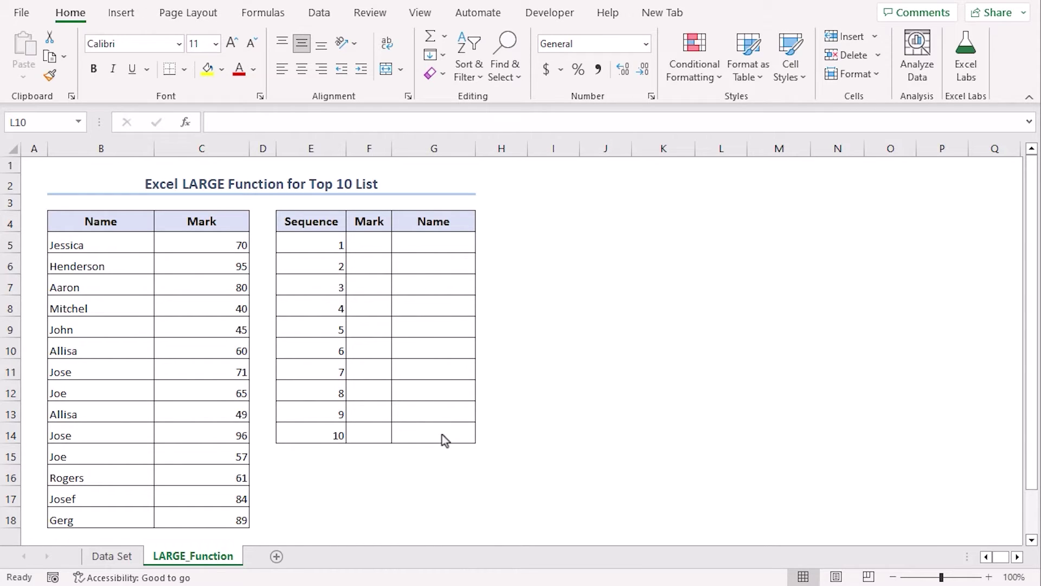
# Step: Enter =LARGE($C$5:$C$18,E5) in F5 so the first Mark shows 96
pyautogui.click(371, 242)
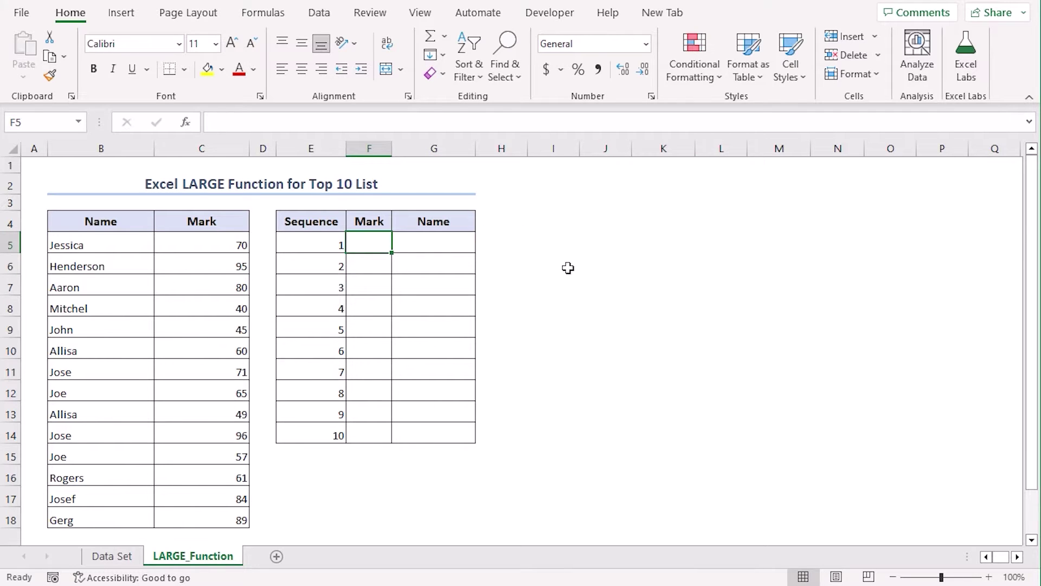
pyautogui.write('=')
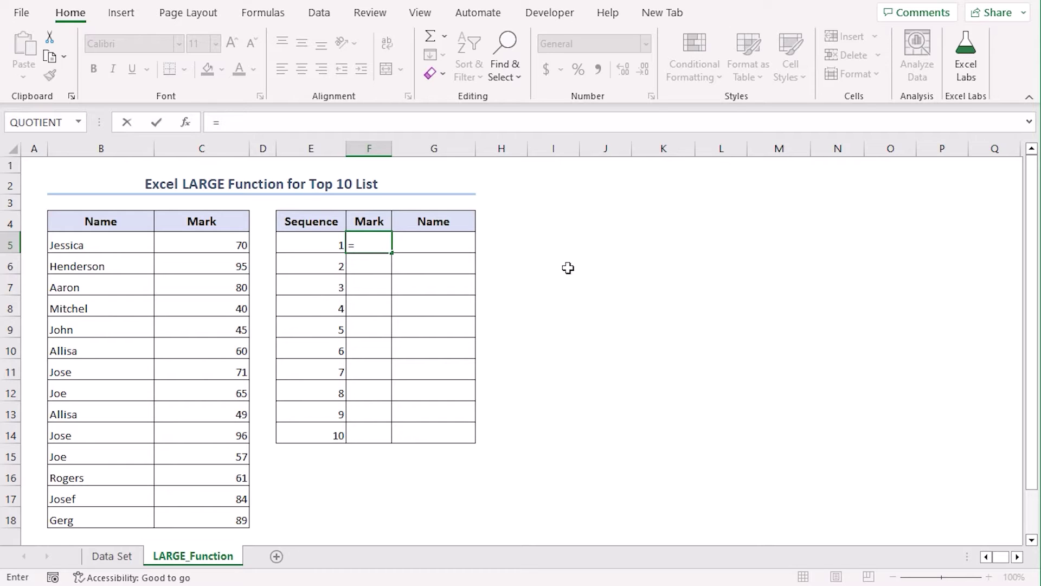
pyautogui.write('large')
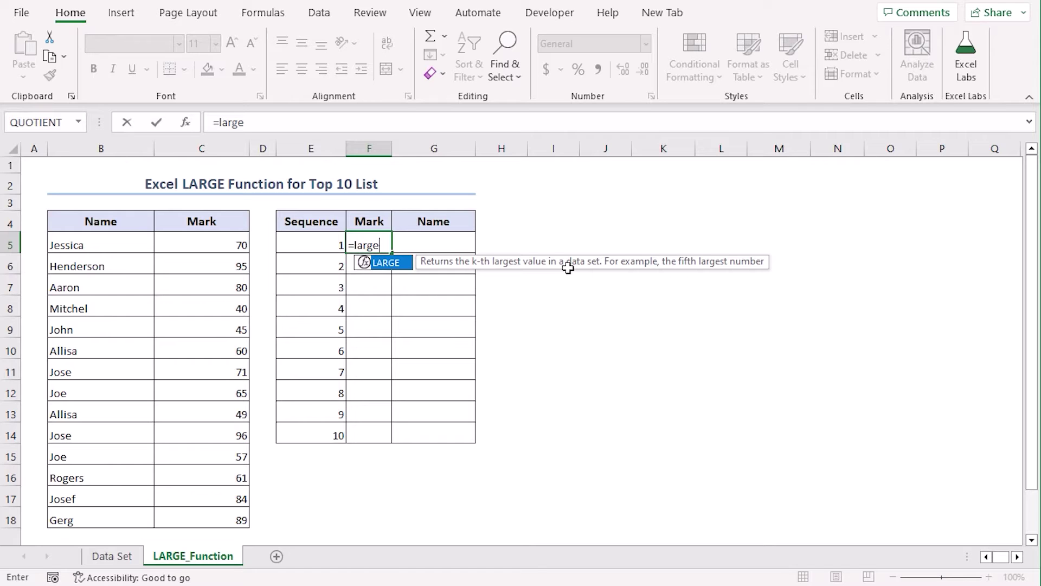
pyautogui.press('Tab')
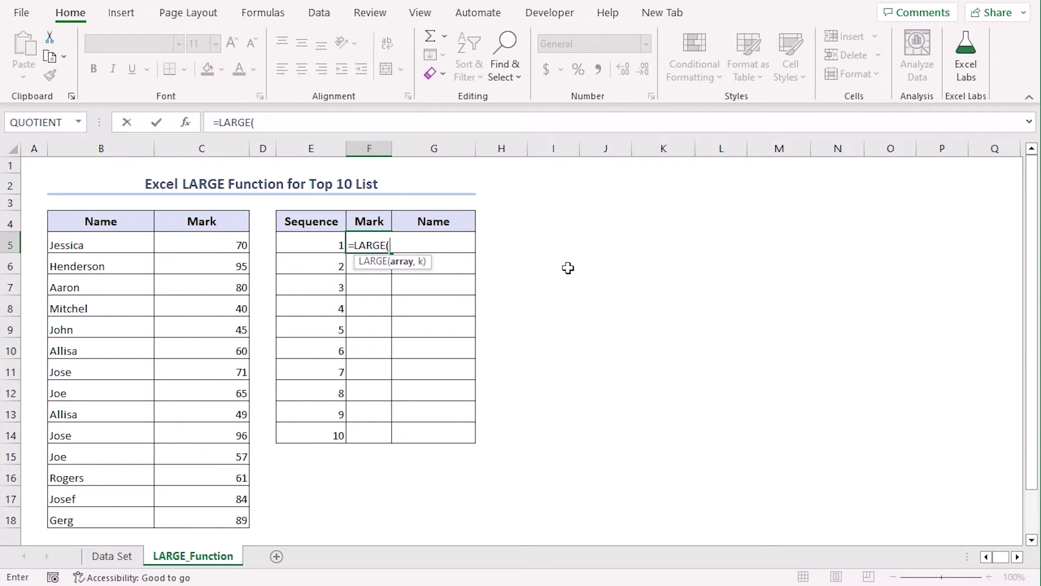
pyautogui.moveTo(177, 241); pyautogui.dragTo(200, 513)
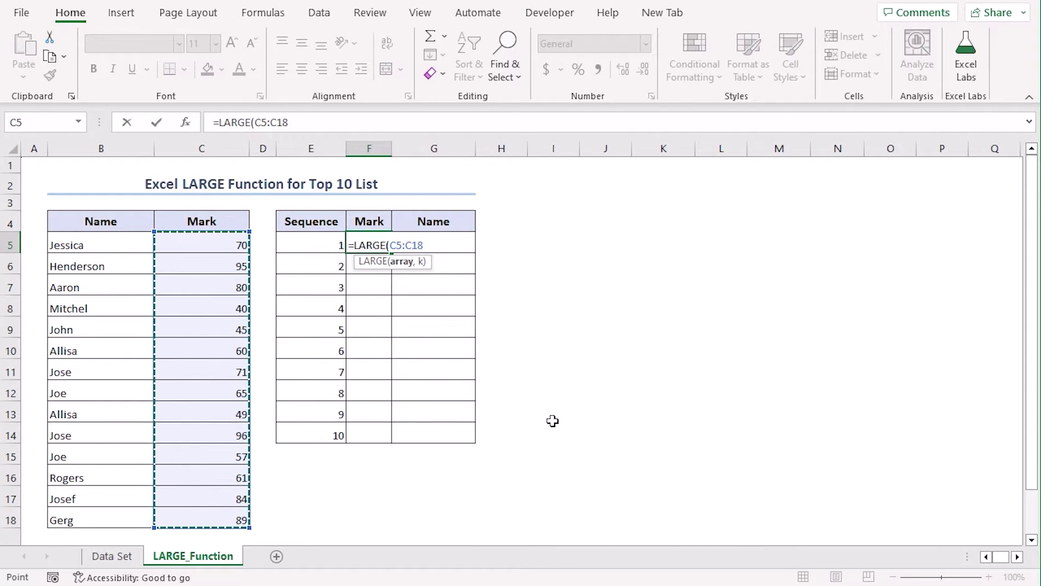
pyautogui.press('F4')
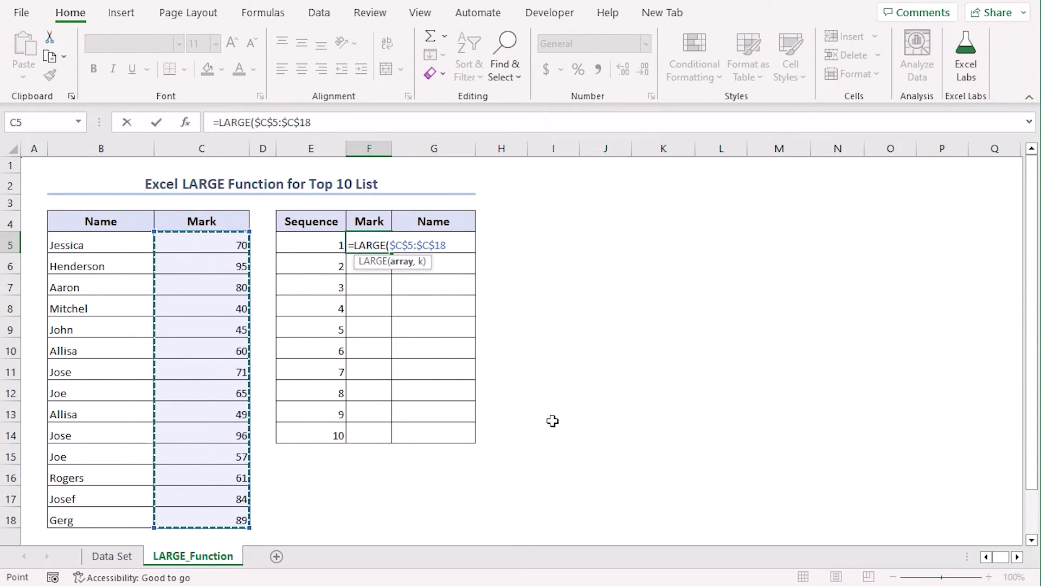
pyautogui.write(',')
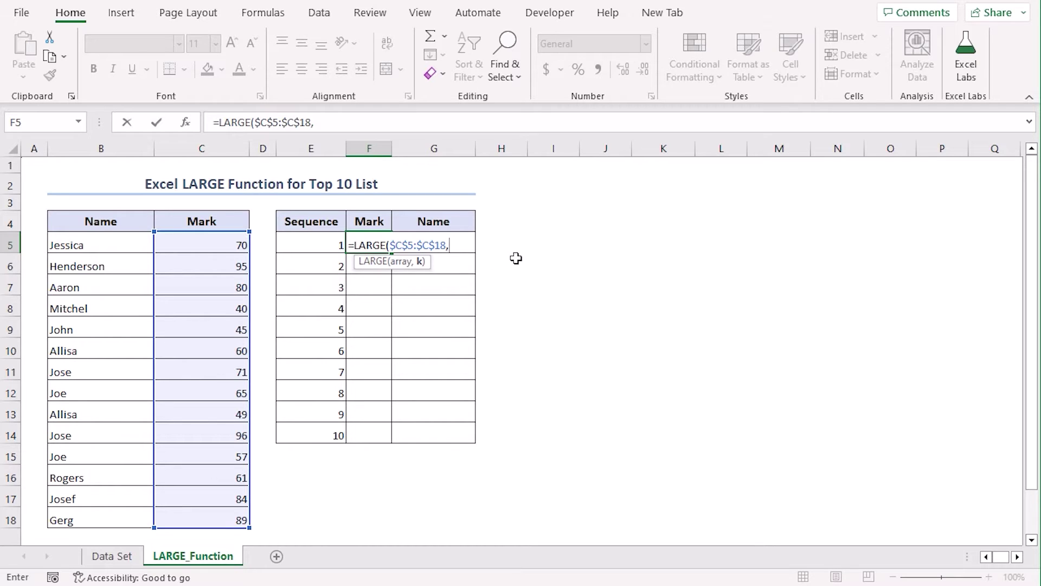
pyautogui.click(326, 244)
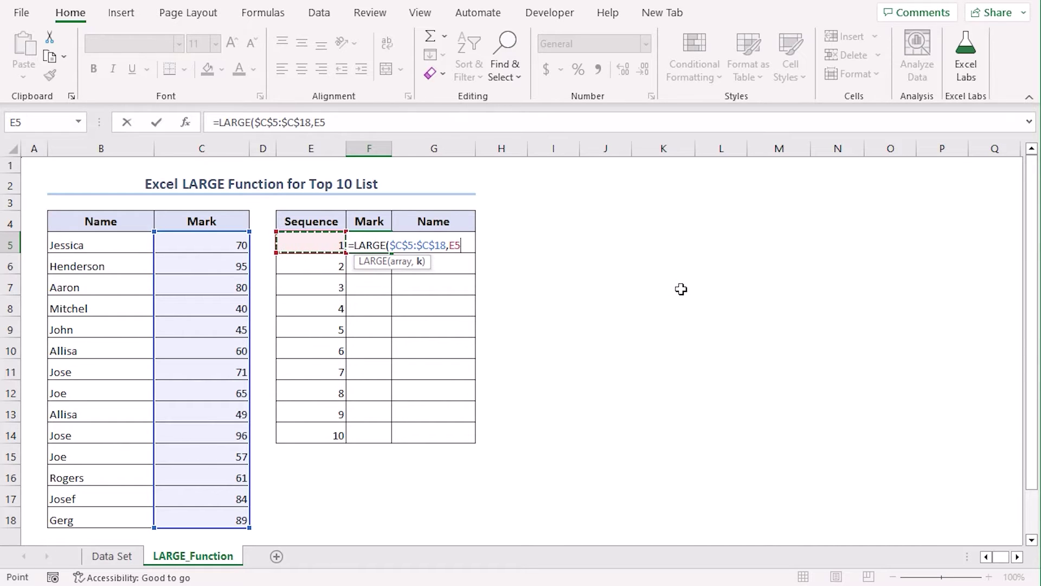
pyautogui.write(')')
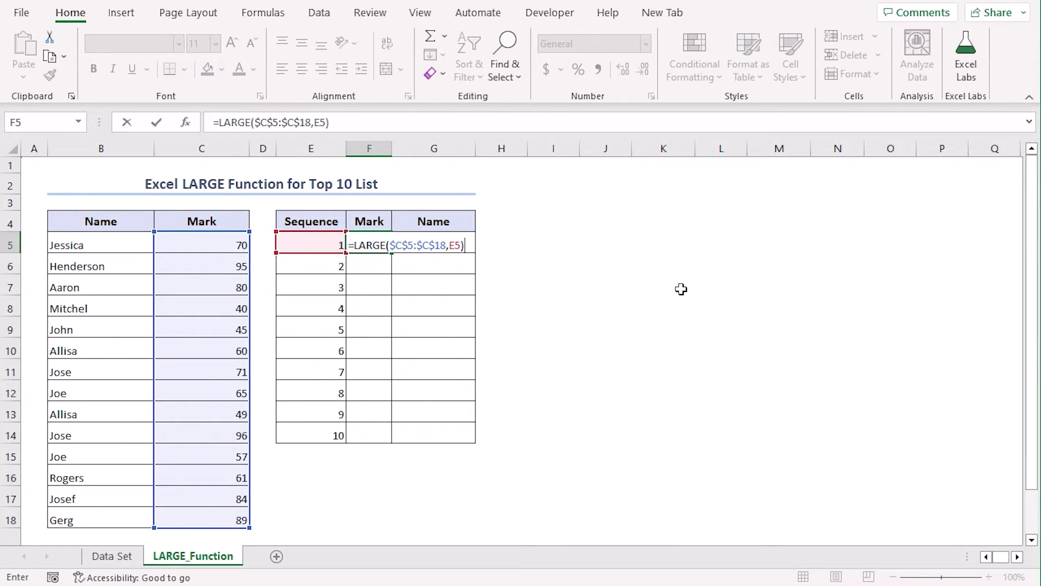
pyautogui.press('Return')
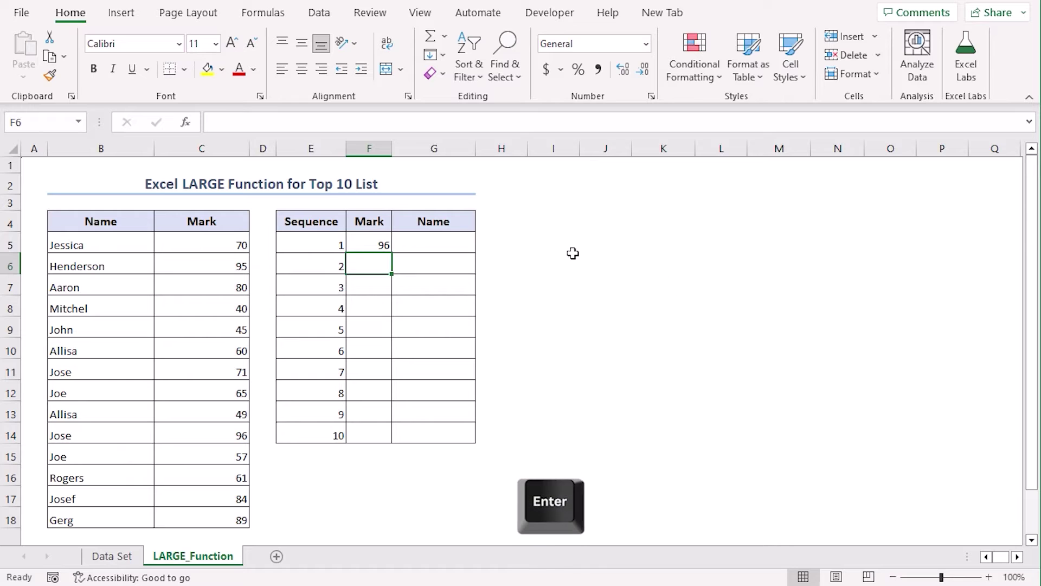
# Step: Copy the LARGE formula from F5 down to F14, listing the marks 96 down to 60
pyautogui.click(358, 247)
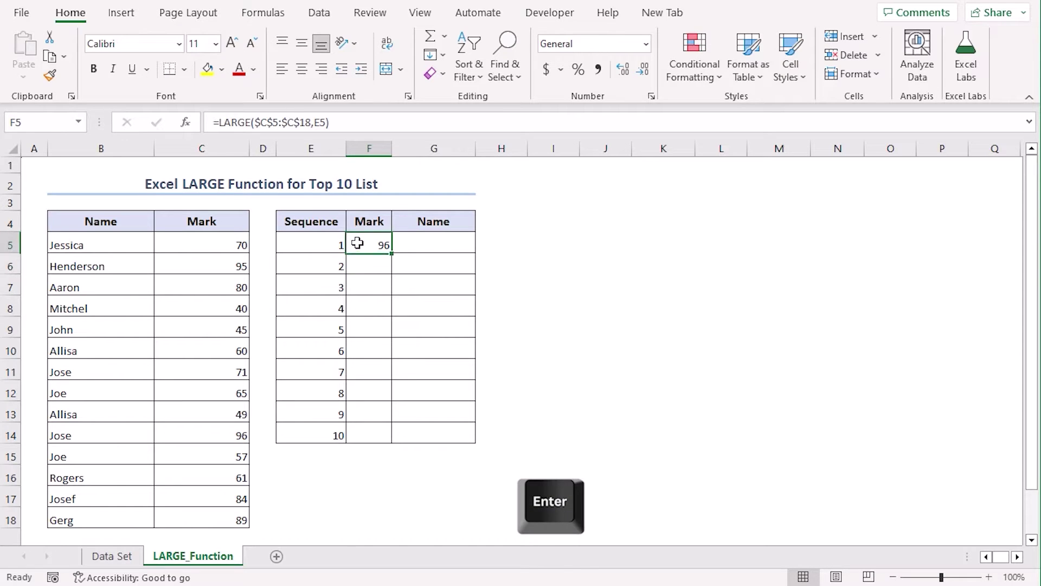
pyautogui.click(392, 253)
pyautogui.doubleClick(392, 253)
pyautogui.click(551, 329)
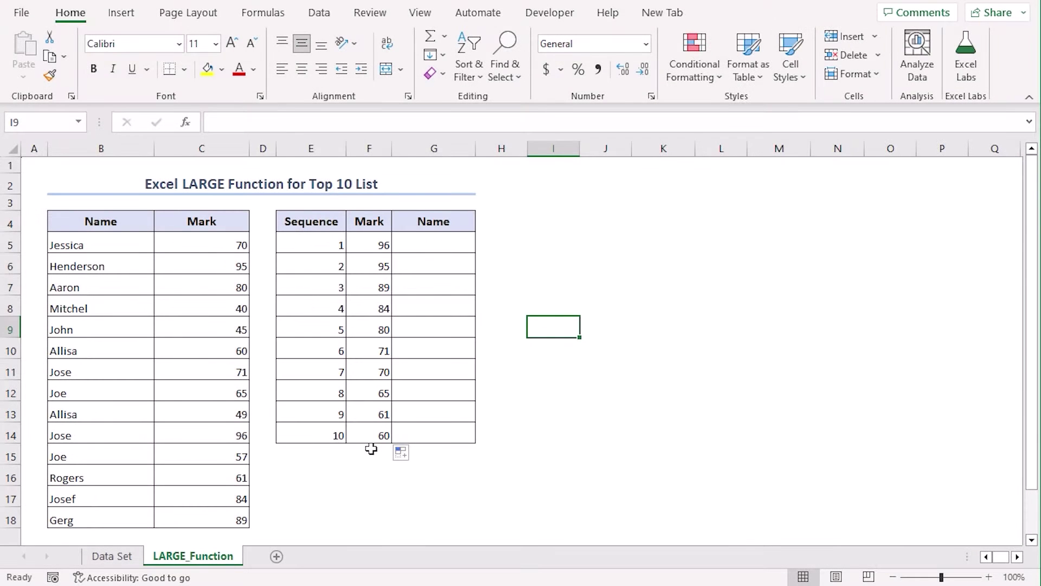
pyautogui.click(422, 246)
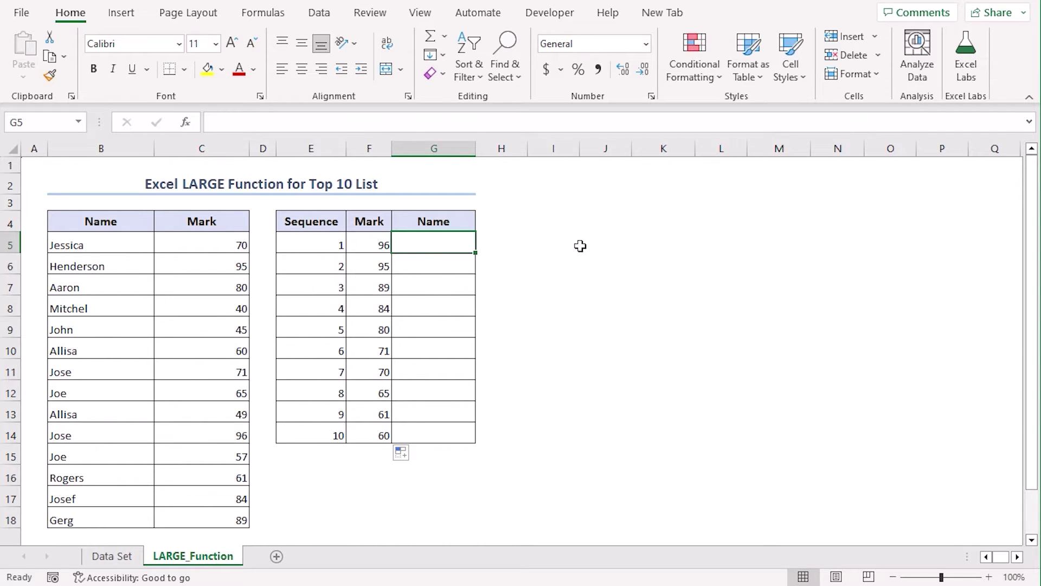
# Step: Enter =INDEX($B$5:$B$18,MATCH(F5,$C$5:$C$18,0)) in G5, returning Jose
pyautogui.write('=')
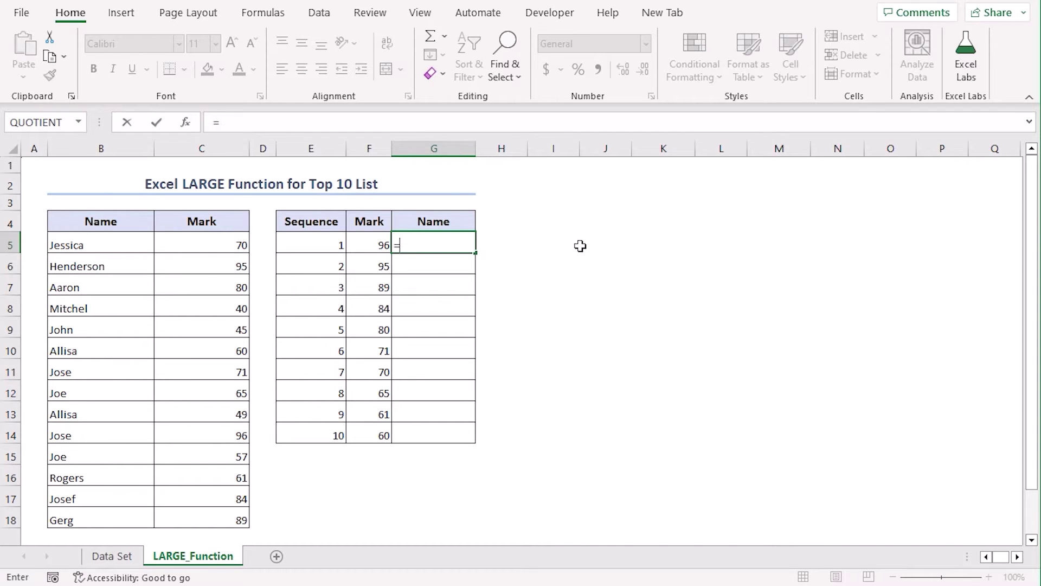
pyautogui.write('index')
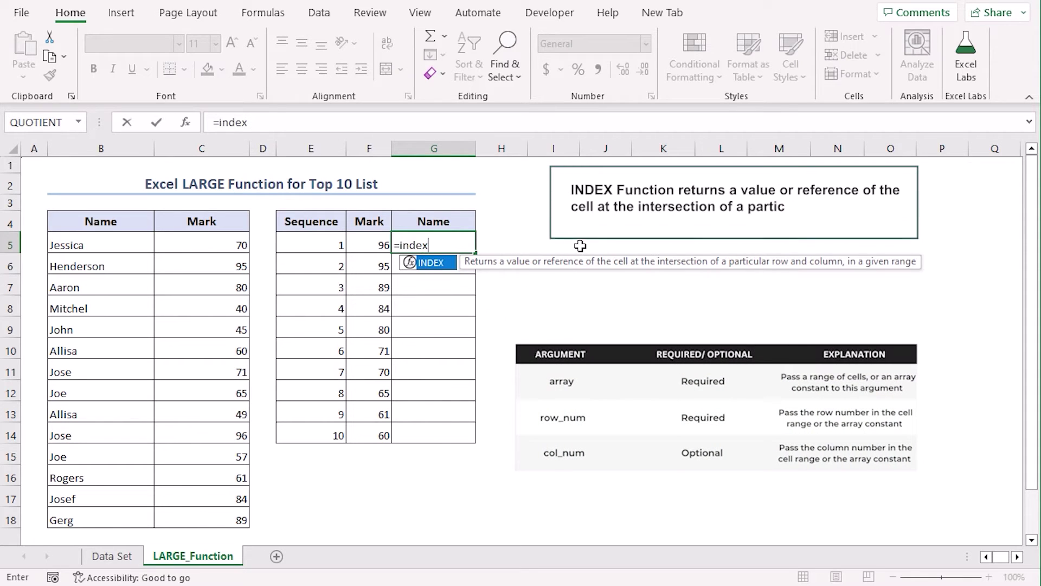
pyautogui.press('Tab')
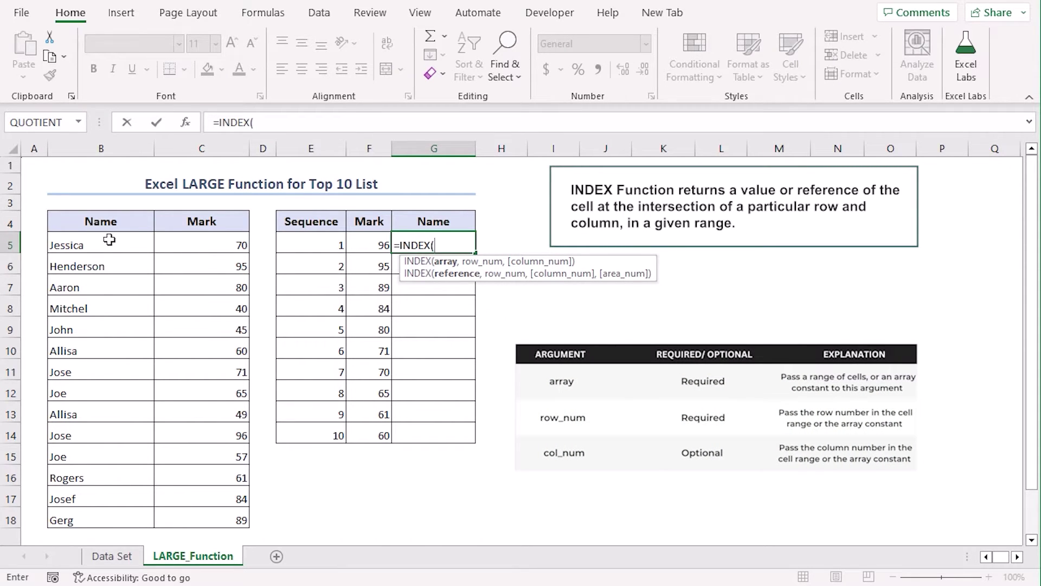
pyautogui.moveTo(108, 238); pyautogui.dragTo(123, 514)
pyautogui.press('F4')
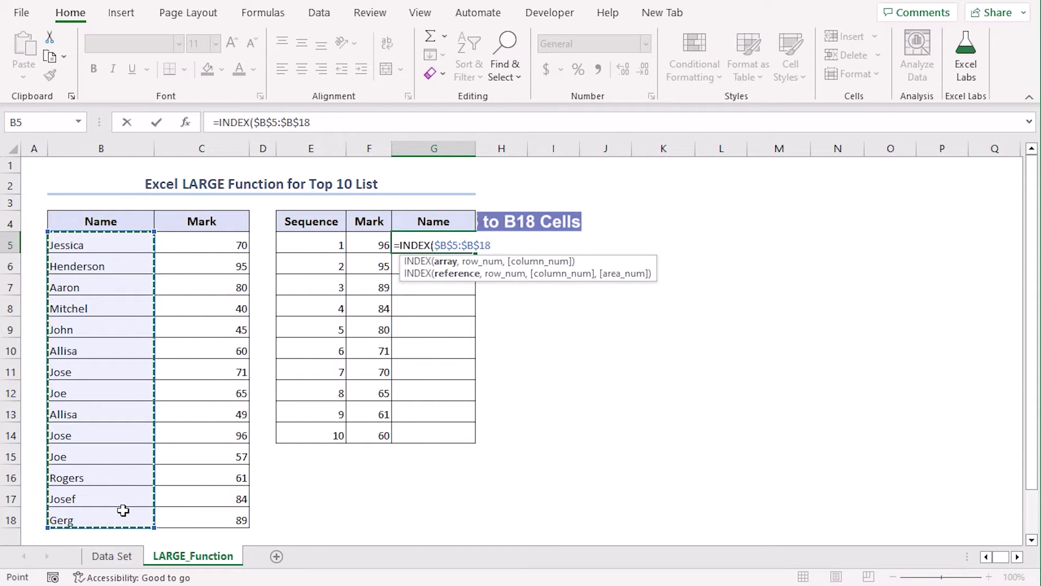
pyautogui.write(',')
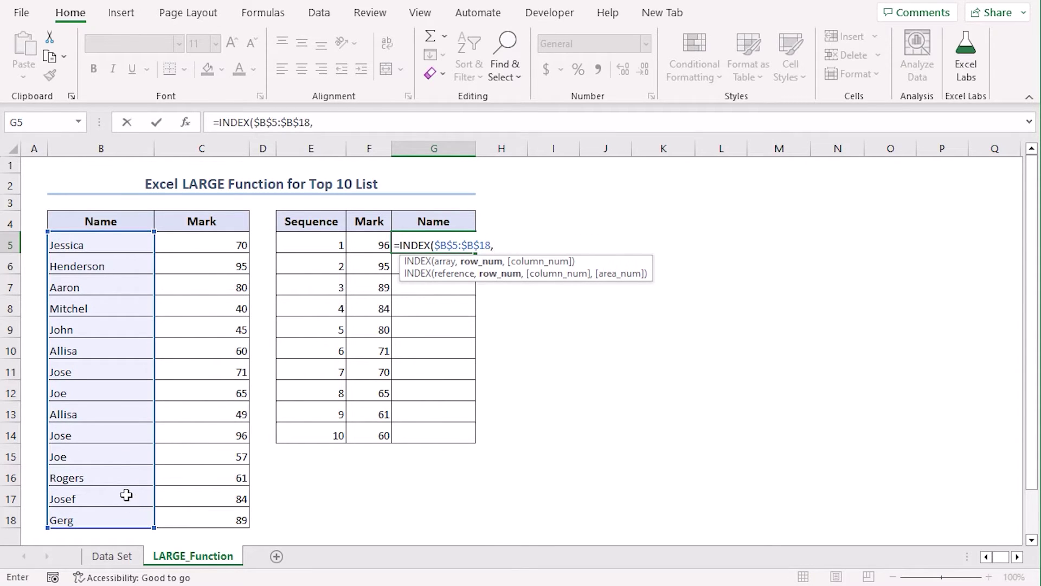
pyautogui.write('match')
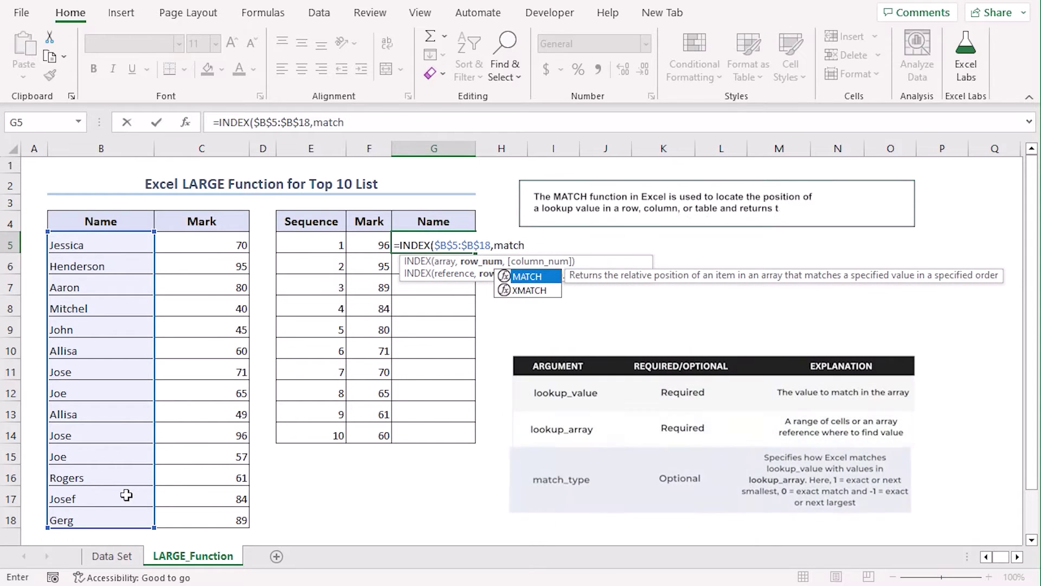
pyautogui.press('Tab')
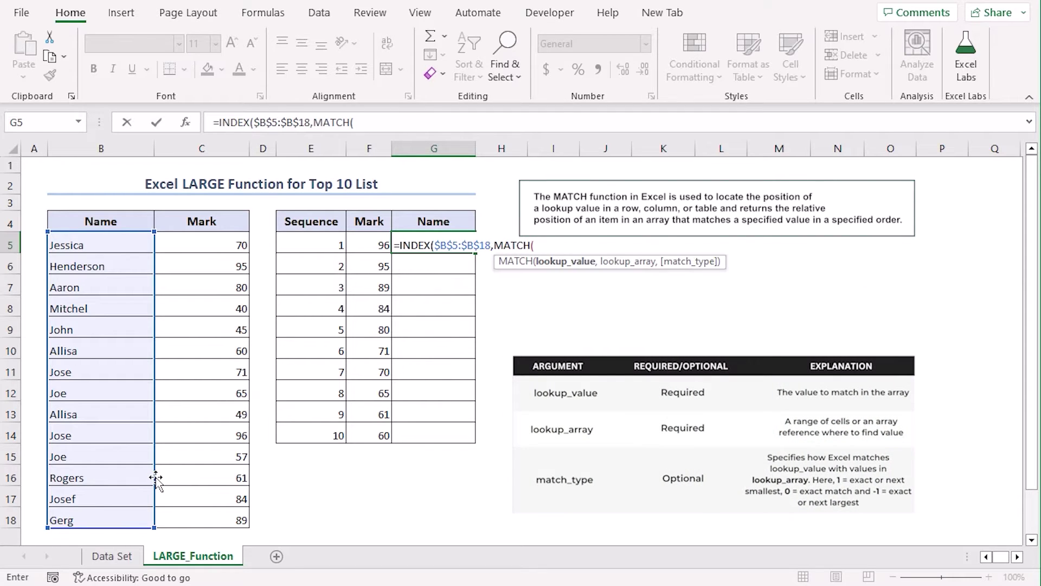
pyautogui.click(373, 243)
pyautogui.write(',')
pyautogui.moveTo(185, 241); pyautogui.dragTo(205, 516)
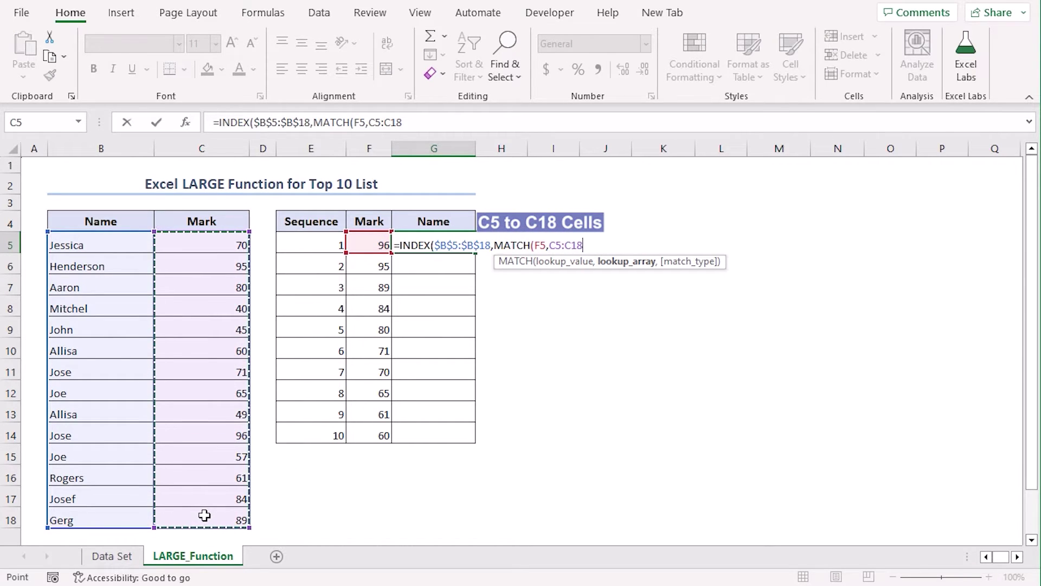
pyautogui.press('F4')
pyautogui.write(',0')
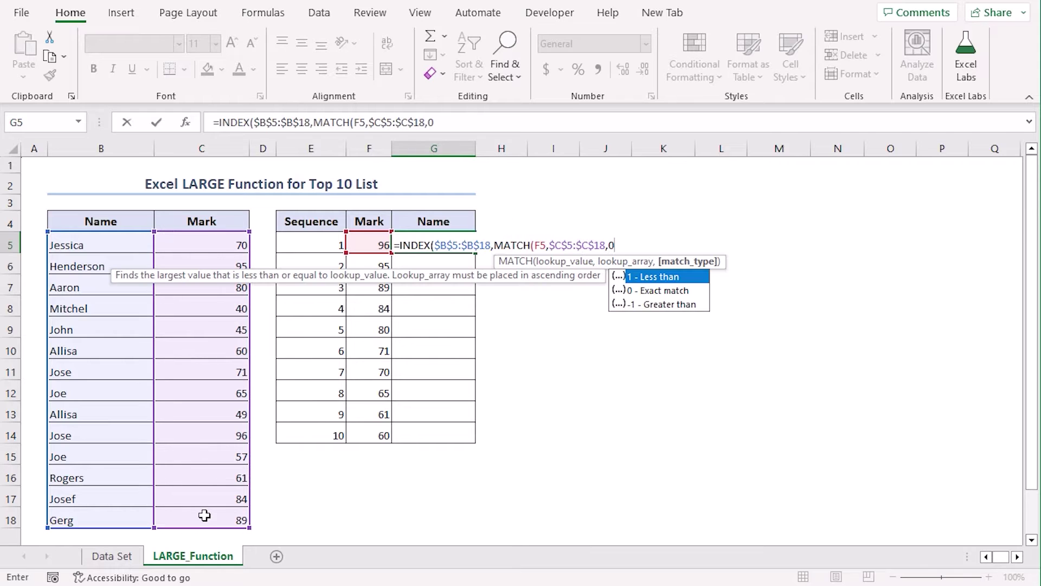
pyautogui.write(')')
pyautogui.press('Return')
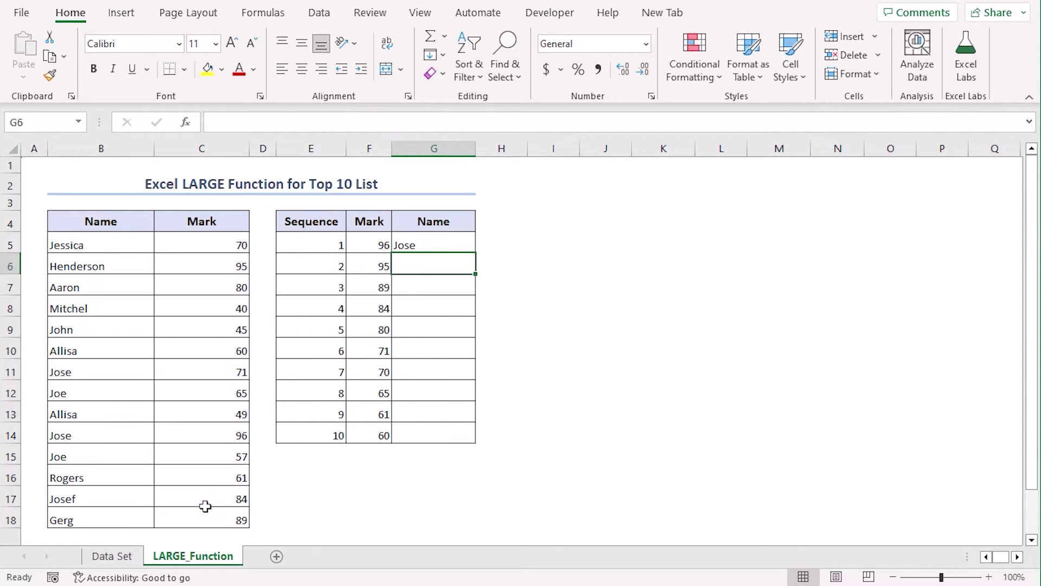
pyautogui.click(442, 241)
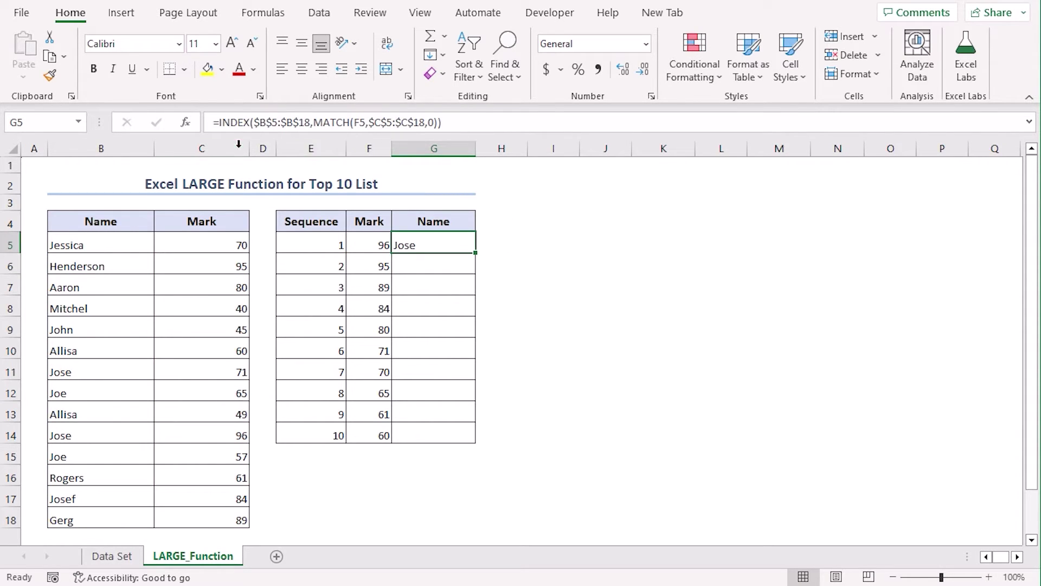
# Step: Review G5's INDEX/MATCH formula, then copy it down to G14 for all ten names
pyautogui.click(266, 123)
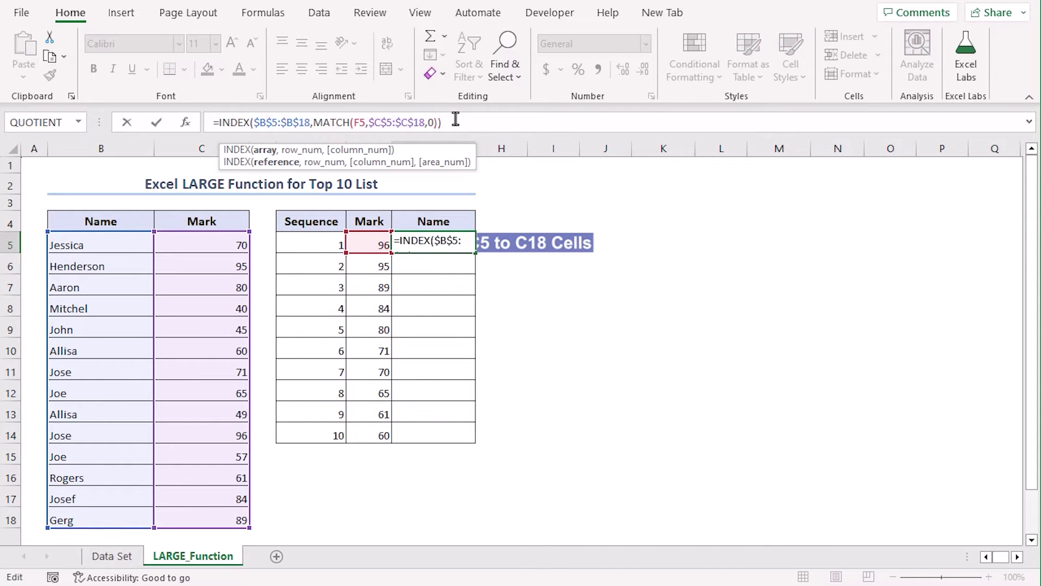
pyautogui.hotkey('ctrl', 'Return')
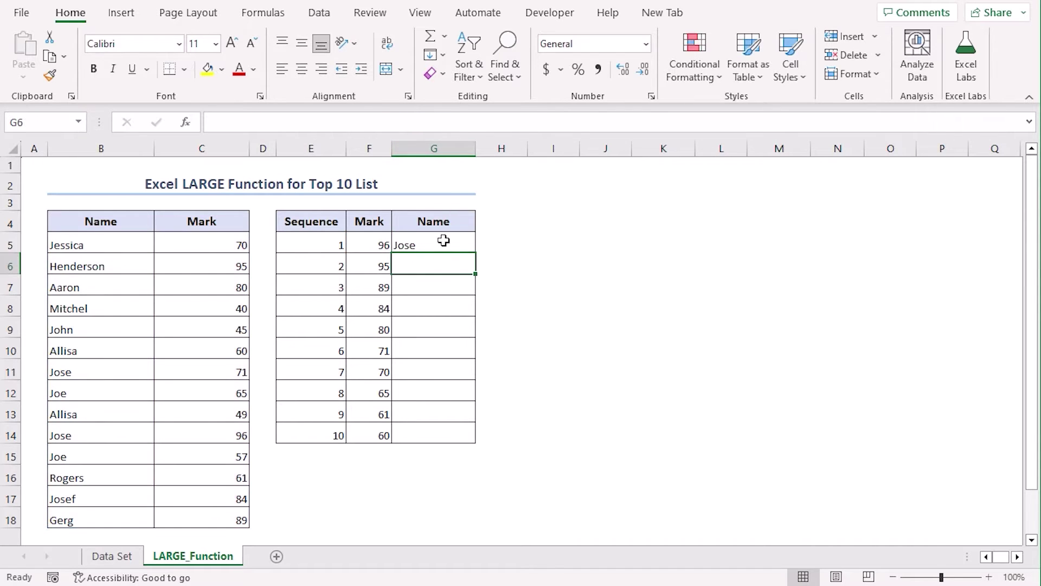
pyautogui.moveTo(475, 251); pyautogui.dragTo(476, 440)
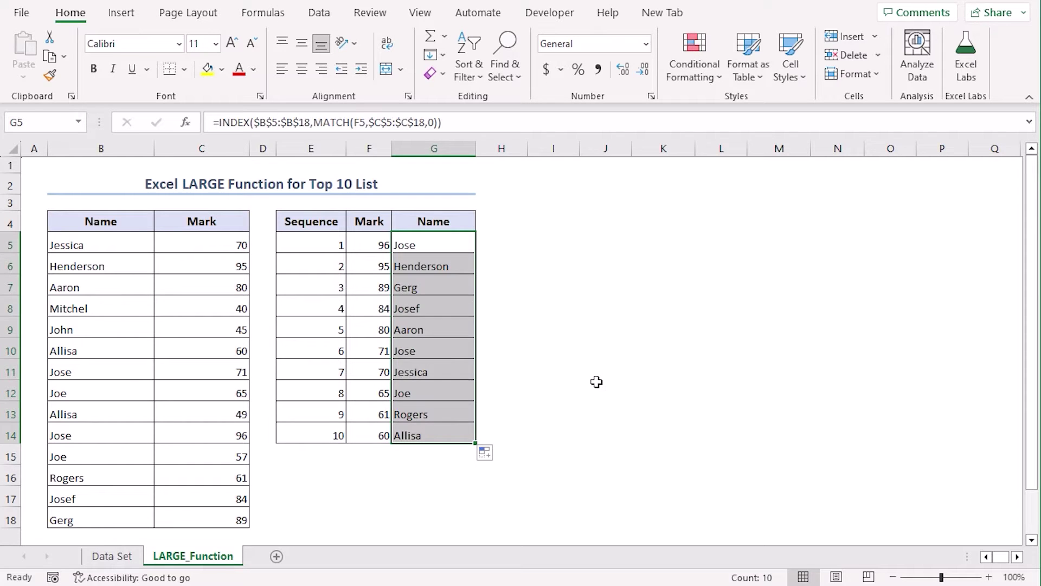
pyautogui.click(596, 382)
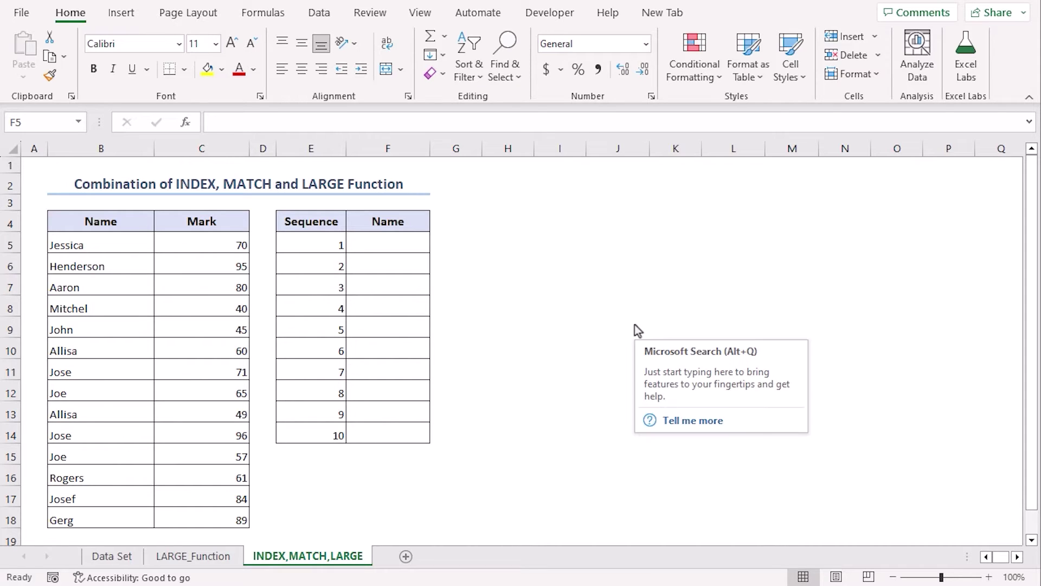
# Step: Begin F5's formula as =INDEX($B$5:$B$18,MATCH( with the Name range locked
pyautogui.press('Escape')
pyautogui.click(422, 236)
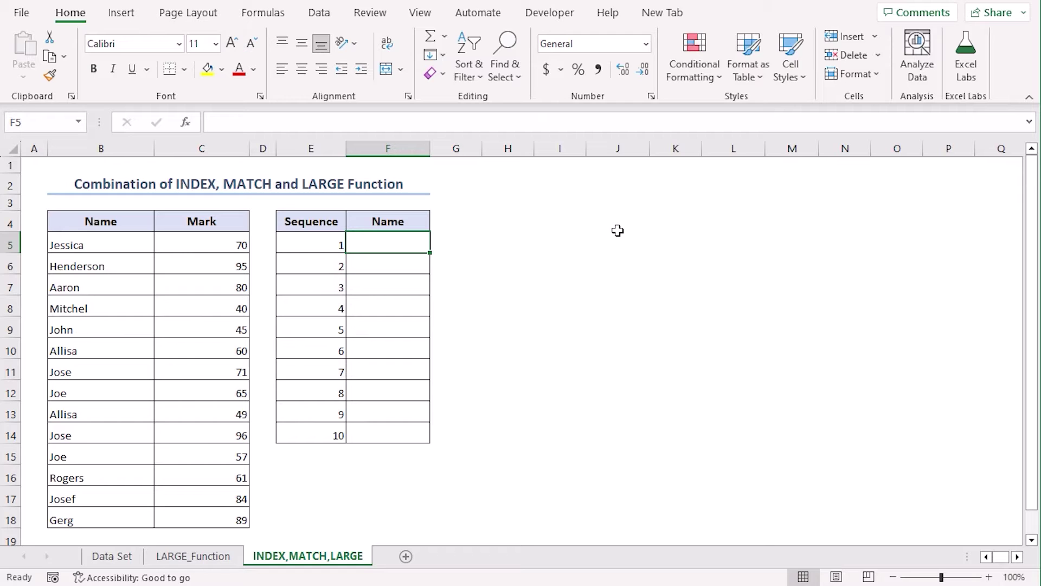
pyautogui.write('=inde')
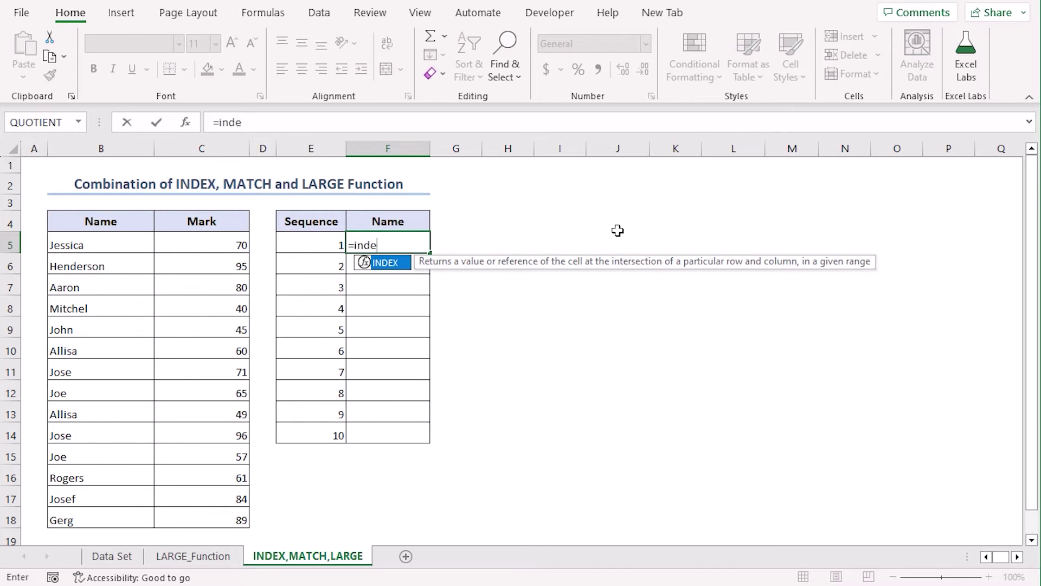
pyautogui.write('x')
pyautogui.press('Tab')
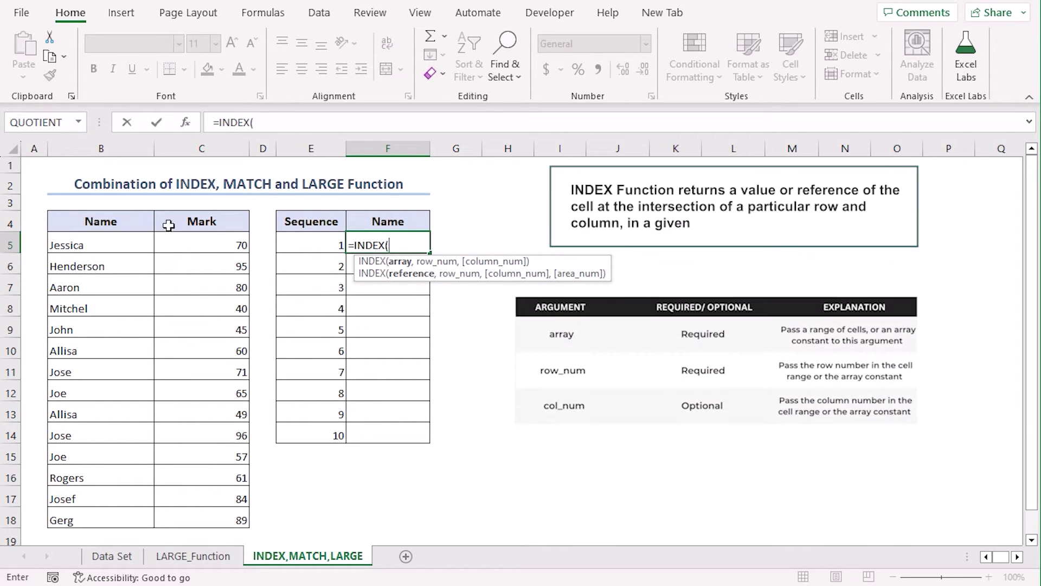
pyautogui.moveTo(115, 241); pyautogui.dragTo(109, 518)
pyautogui.press('F4')
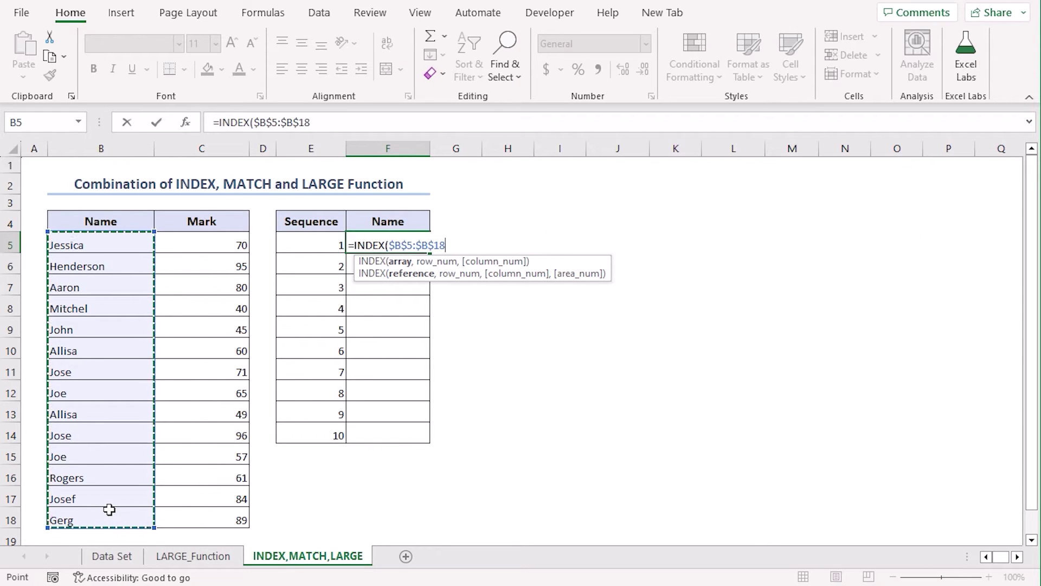
pyautogui.write(',ma')
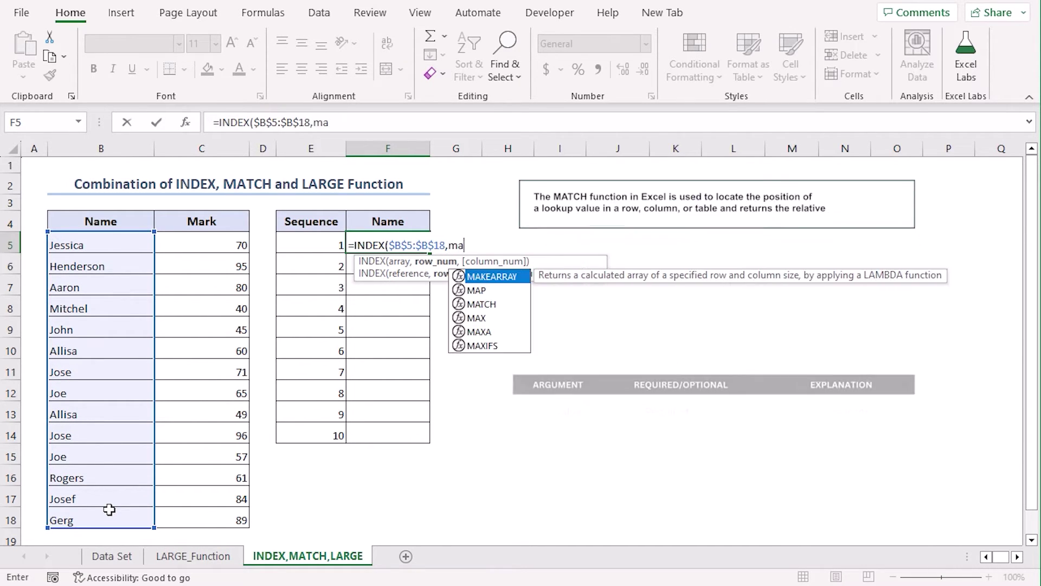
pyautogui.write('tc')
pyautogui.press('Tab')
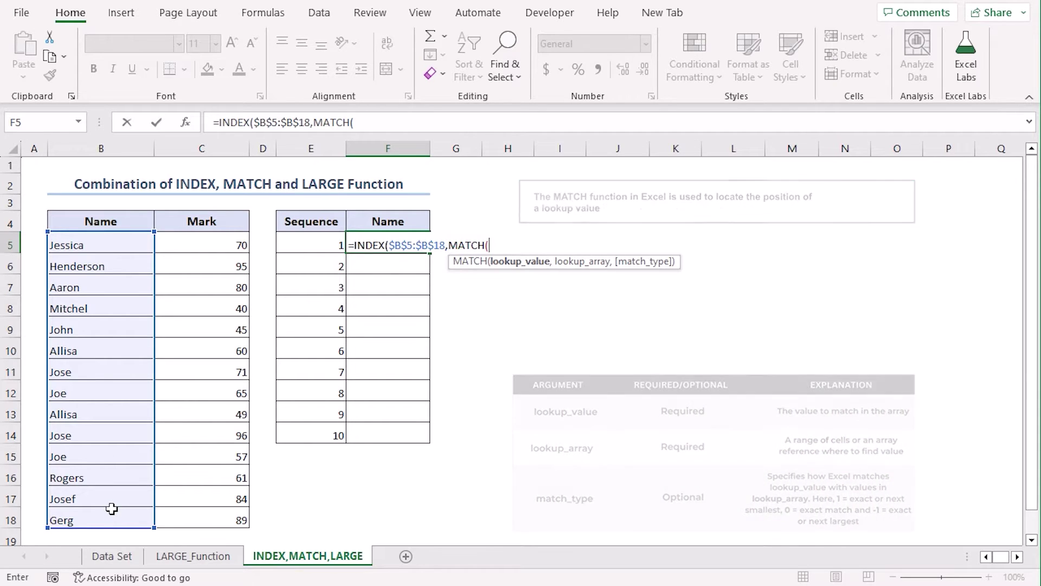
# Step: Complete it with LARGE($C$5:$C$18,E5),$C$5:$C$18,0)) so F5 returns Jose
pyautogui.write('large')
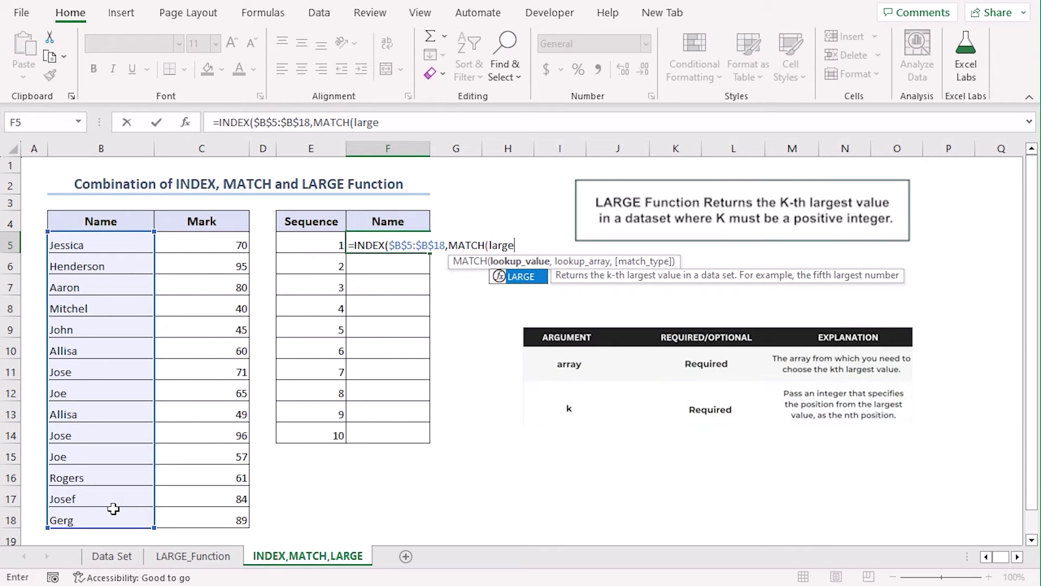
pyautogui.press('Tab')
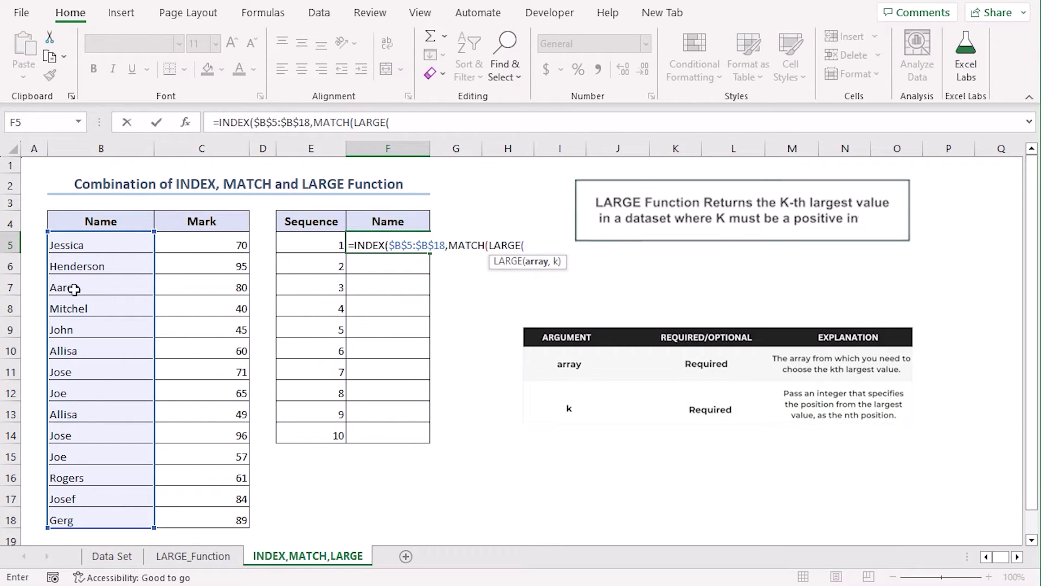
pyautogui.moveTo(200, 246); pyautogui.dragTo(202, 522)
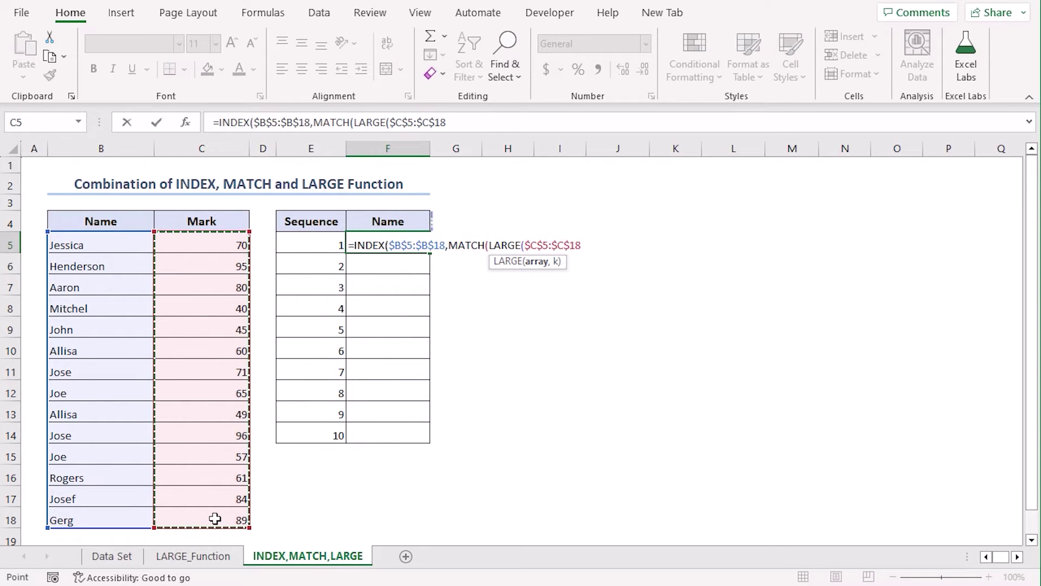
pyautogui.write(',')
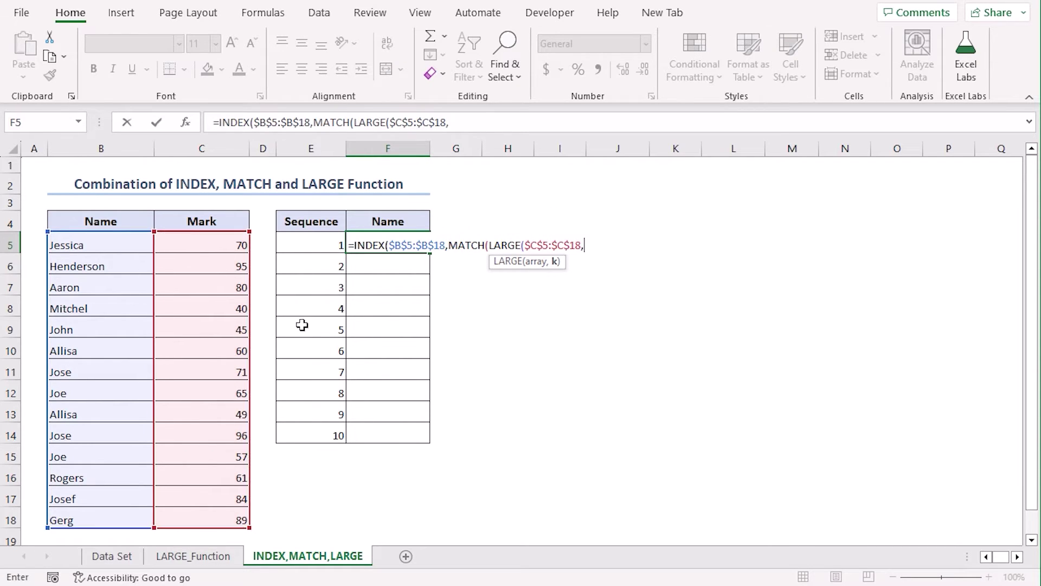
pyautogui.click(320, 245)
pyautogui.write('),')
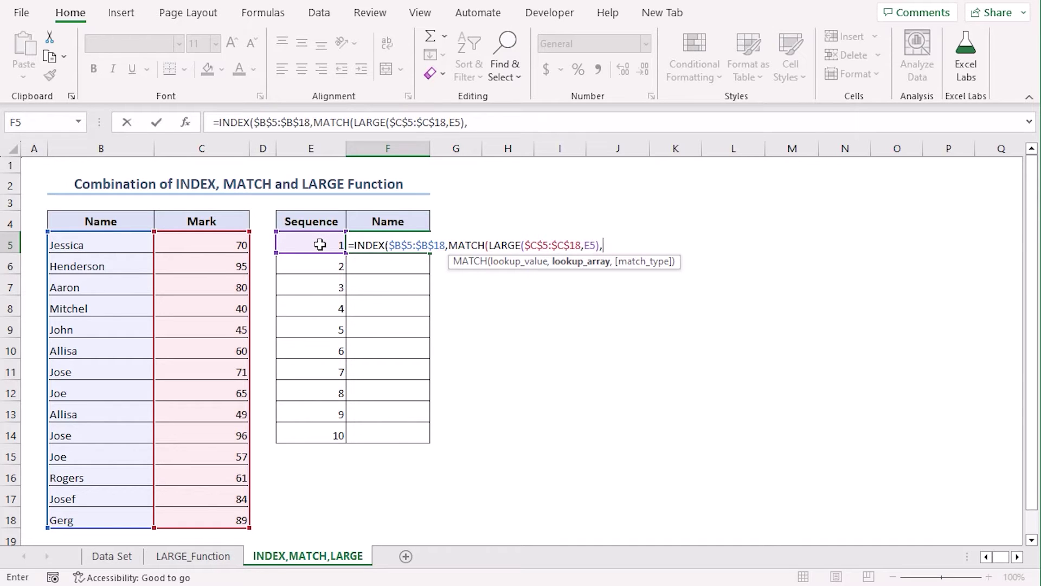
pyautogui.moveTo(190, 238); pyautogui.dragTo(206, 518)
pyautogui.press('F4')
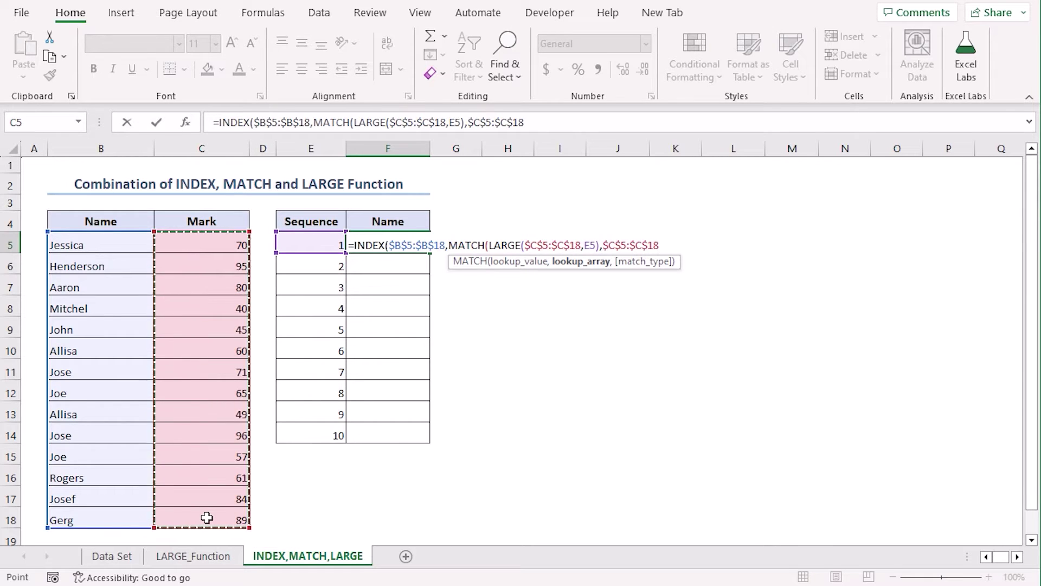
pyautogui.write(',0)')
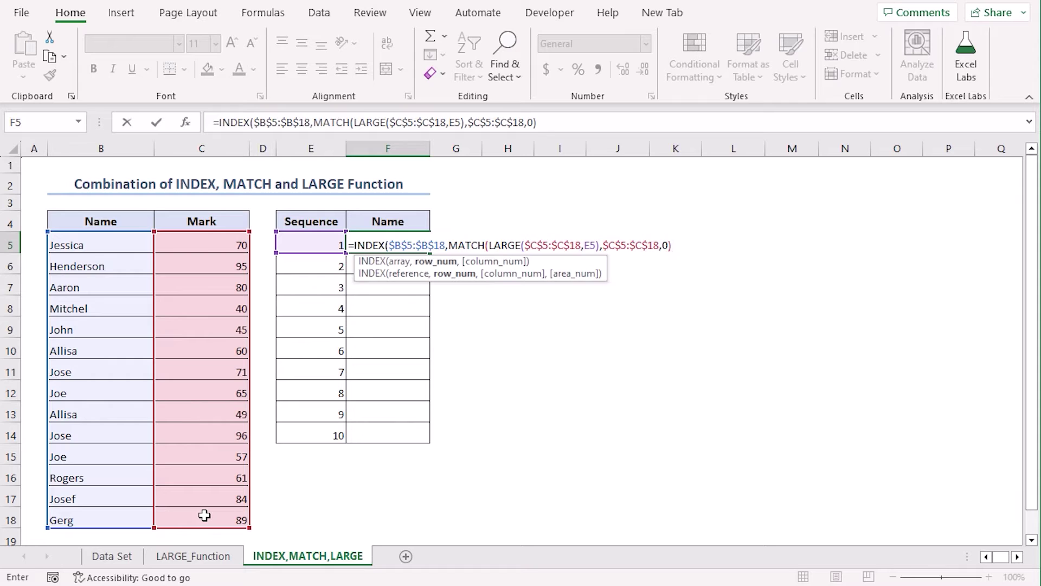
pyautogui.write(')')
pyautogui.press('Return')
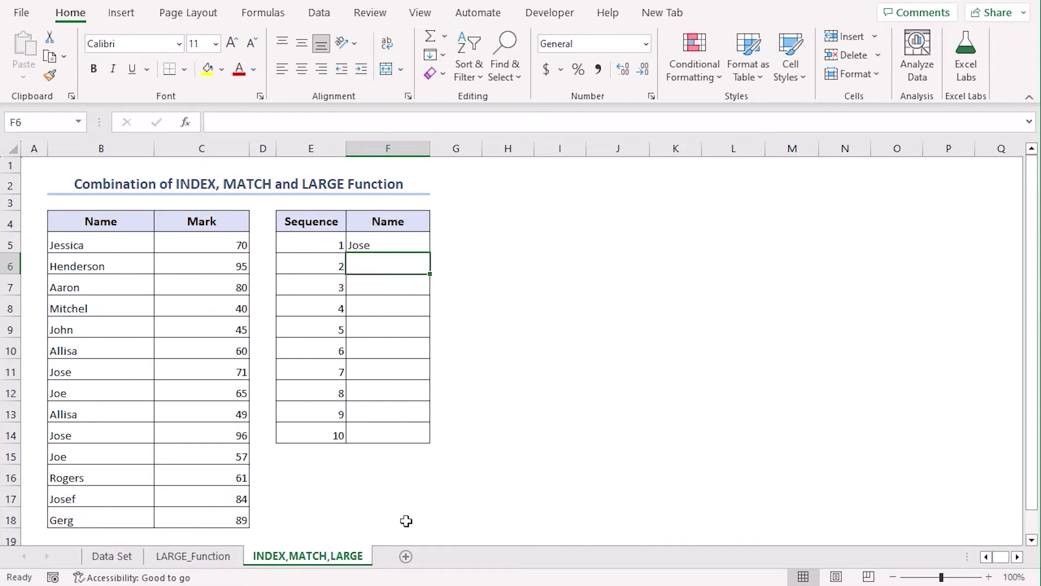
pyautogui.click(401, 239)
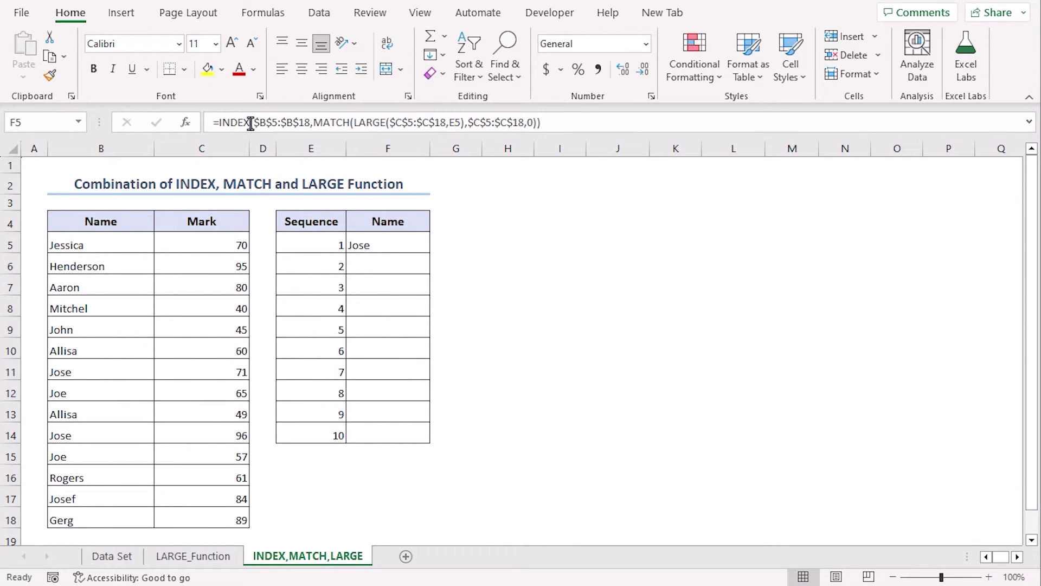
pyautogui.click(312, 124)
pyautogui.click(291, 123)
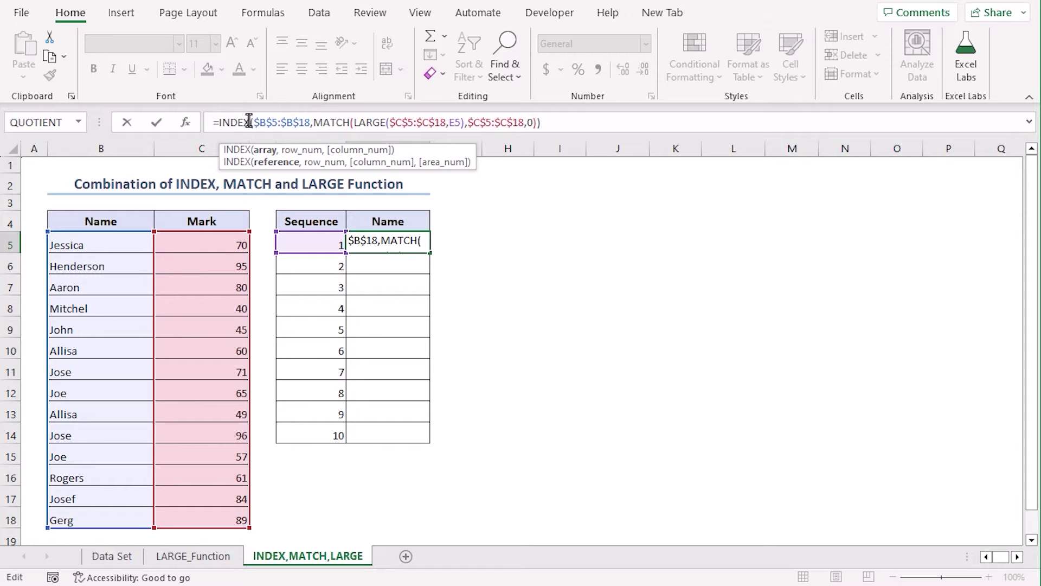
pyautogui.press('Return')
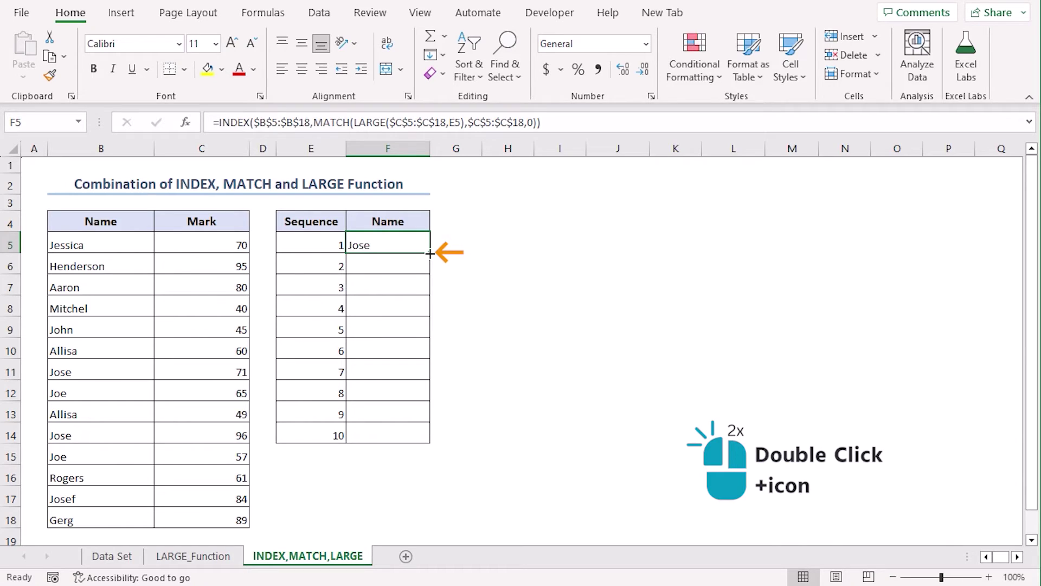
# Step: Copy F5's INDEX/MATCH/LARGE formula down through F14 for all ten top names
pyautogui.doubleClick(430, 253)
pyautogui.click(470, 375)
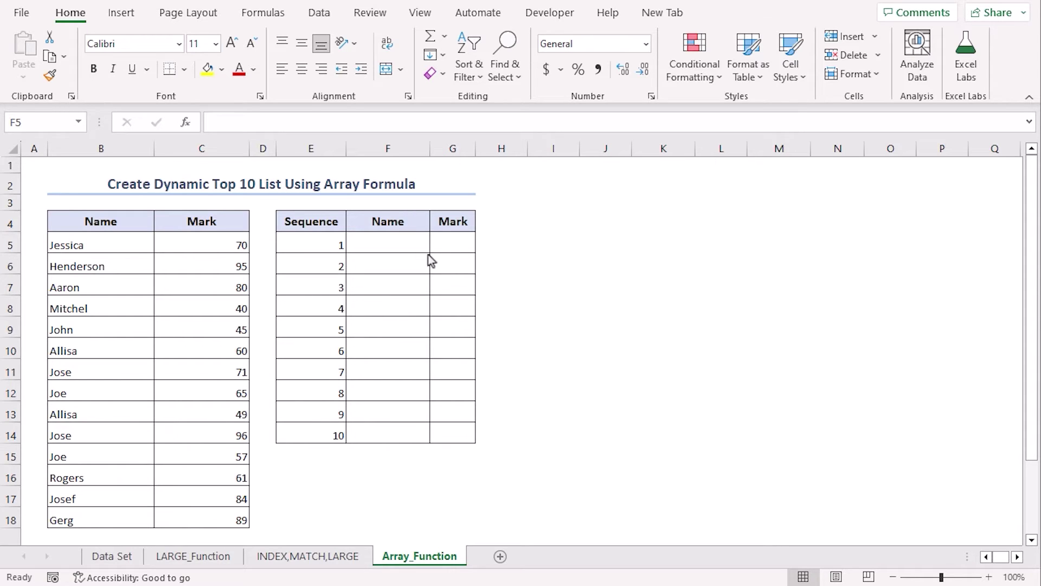
# Step: Enter =INDEX(SORT(B5:C18,2,-1),SEQUENCE(10),{1,2}) in F5 to spill the top ten names and marks
pyautogui.hotkey('shift', 'Down')
pyautogui.hotkey('shift', 'Down')
pyautogui.hotkey('shift', 'Down')
pyautogui.hotkey('shift', 'Down')
pyautogui.hotkey('shift', 'Down')
pyautogui.hotkey('shift', 'Down')
pyautogui.hotkey('shift', 'Down')
pyautogui.hotkey('shift', 'Down')
pyautogui.hotkey('shift', 'Down')
pyautogui.hotkey('shift', 'Right')
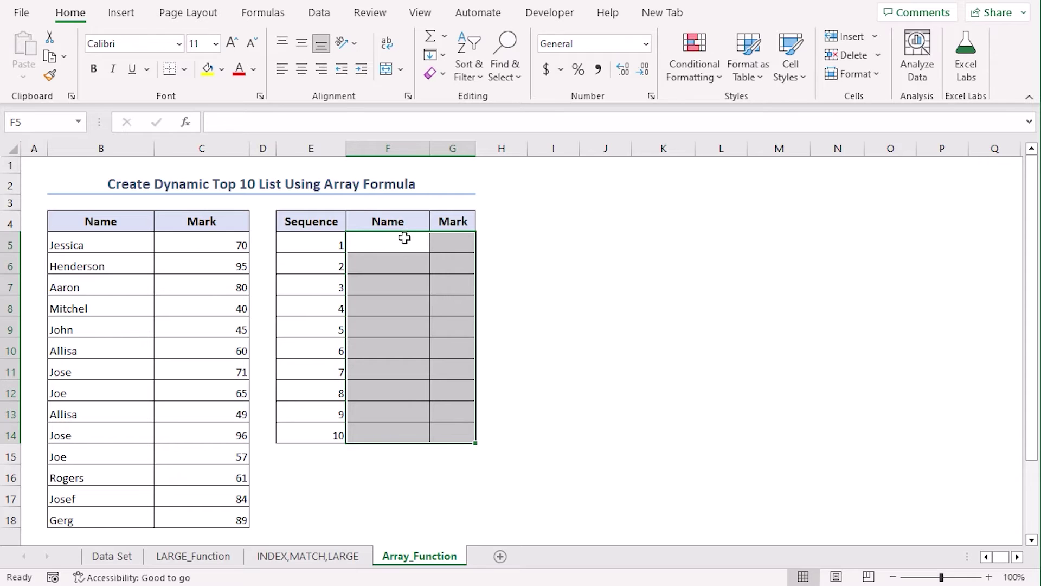
pyautogui.click(404, 241)
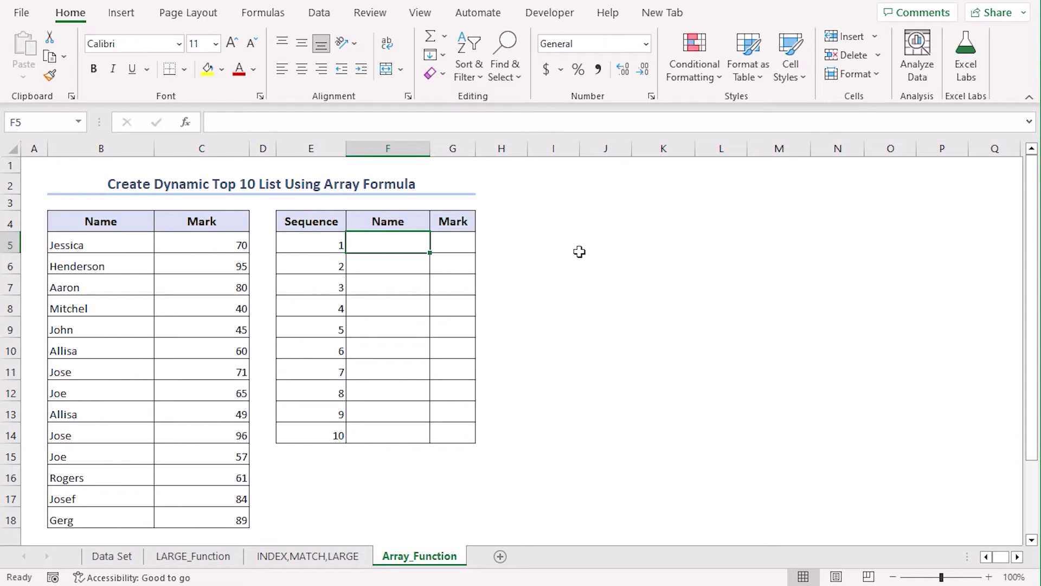
pyautogui.write('=')
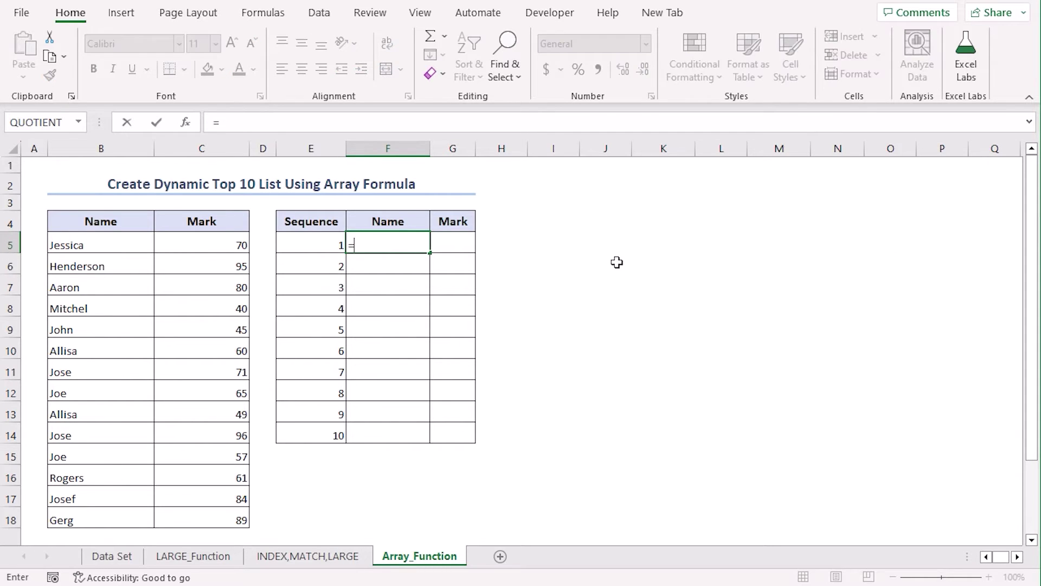
pyautogui.write('index')
pyautogui.press('Tab')
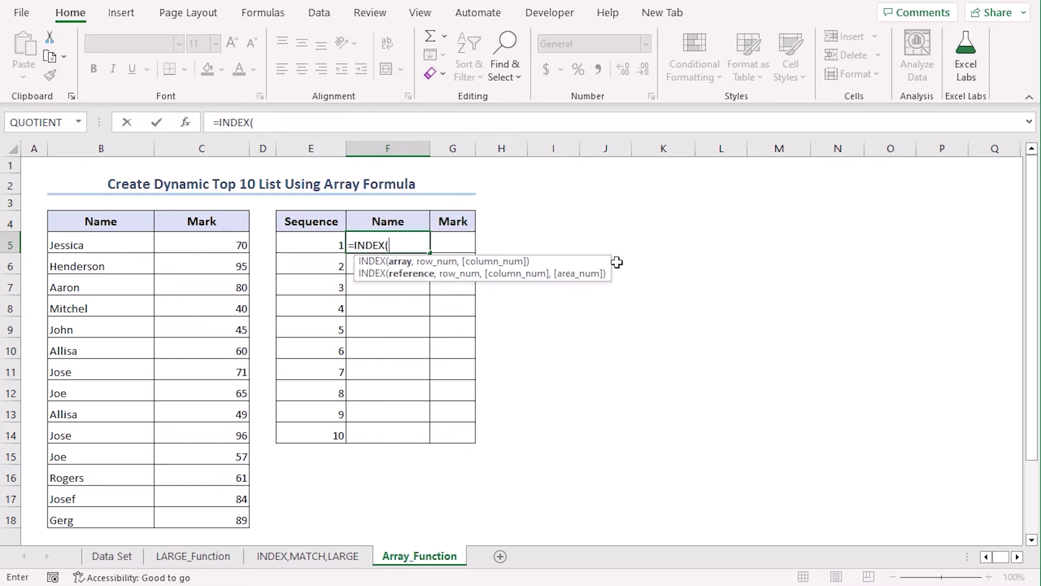
pyautogui.write('sort')
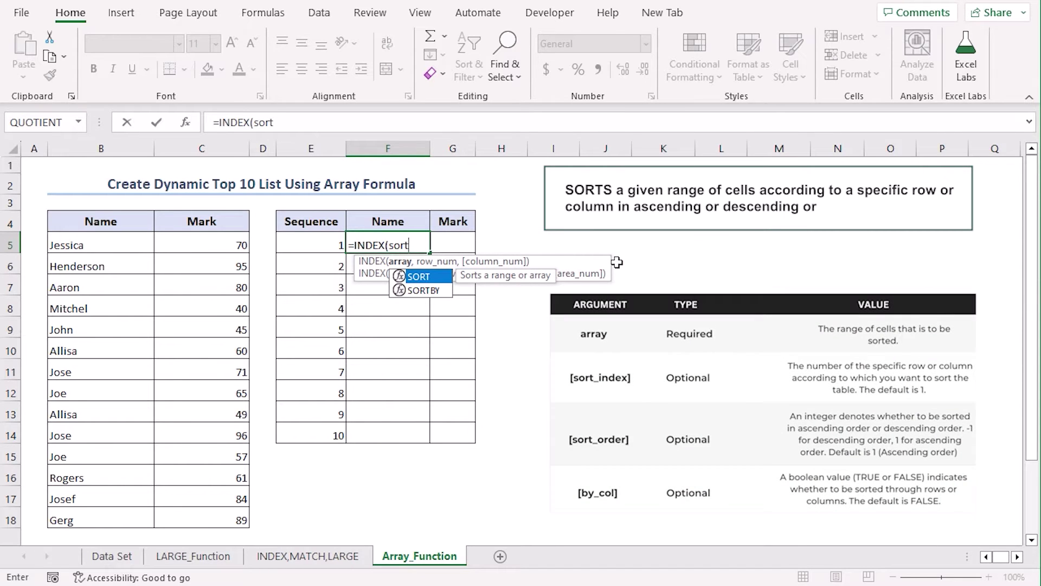
pyautogui.press('Tab')
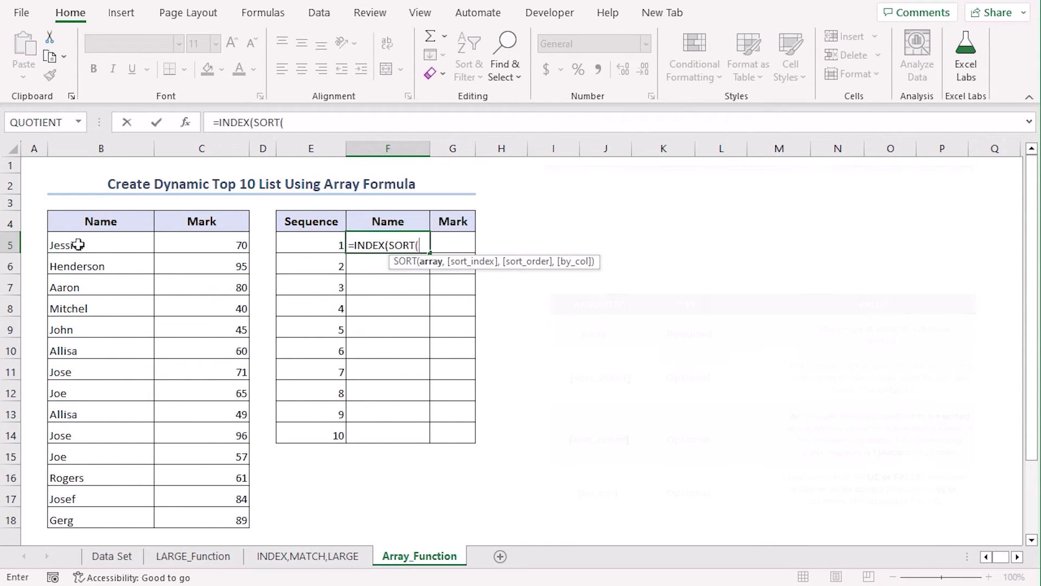
pyautogui.moveTo(80, 241); pyautogui.dragTo(247, 522)
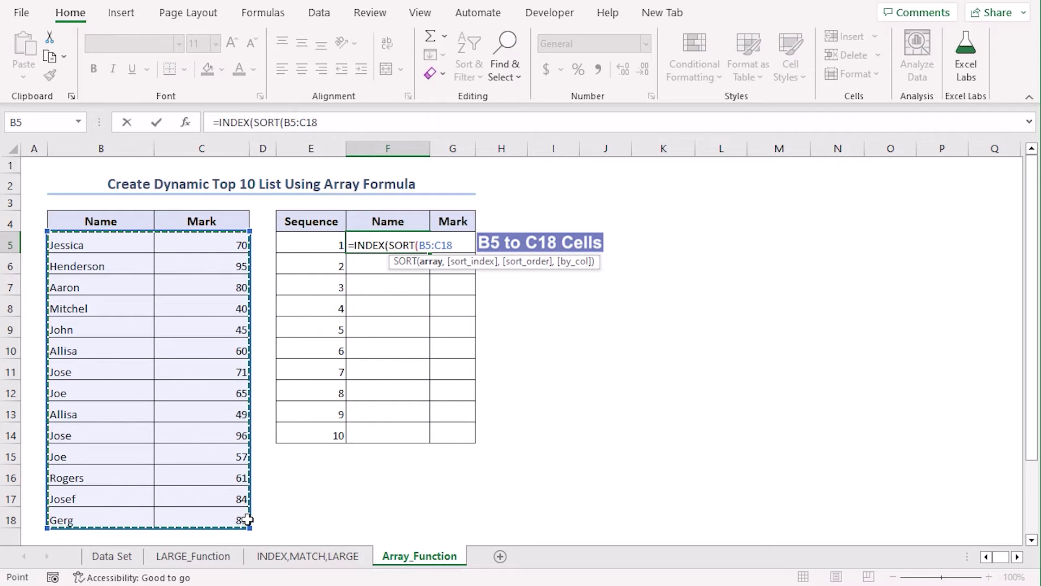
pyautogui.write(',2,')
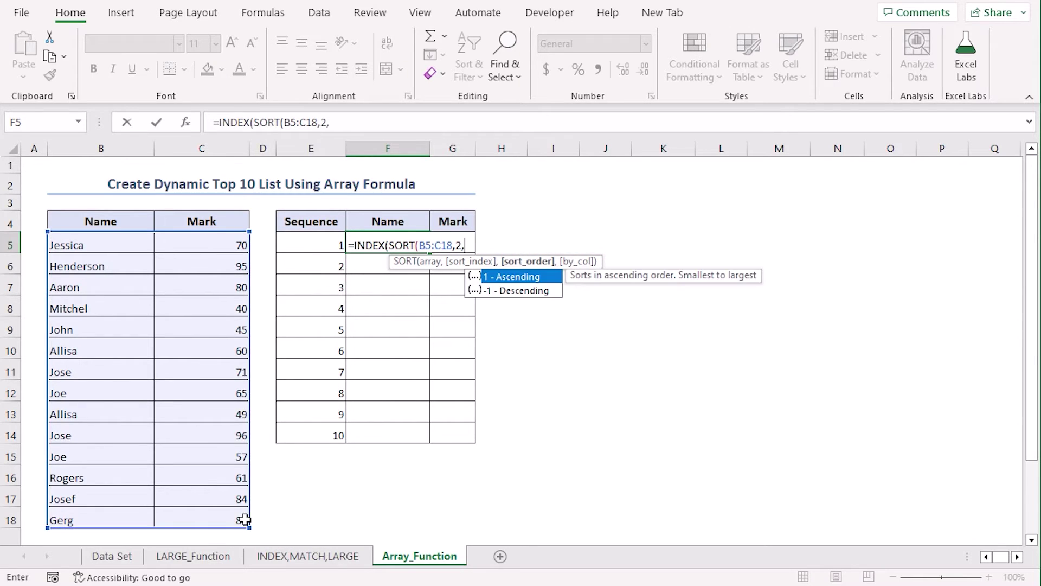
pyautogui.write('-1),se')
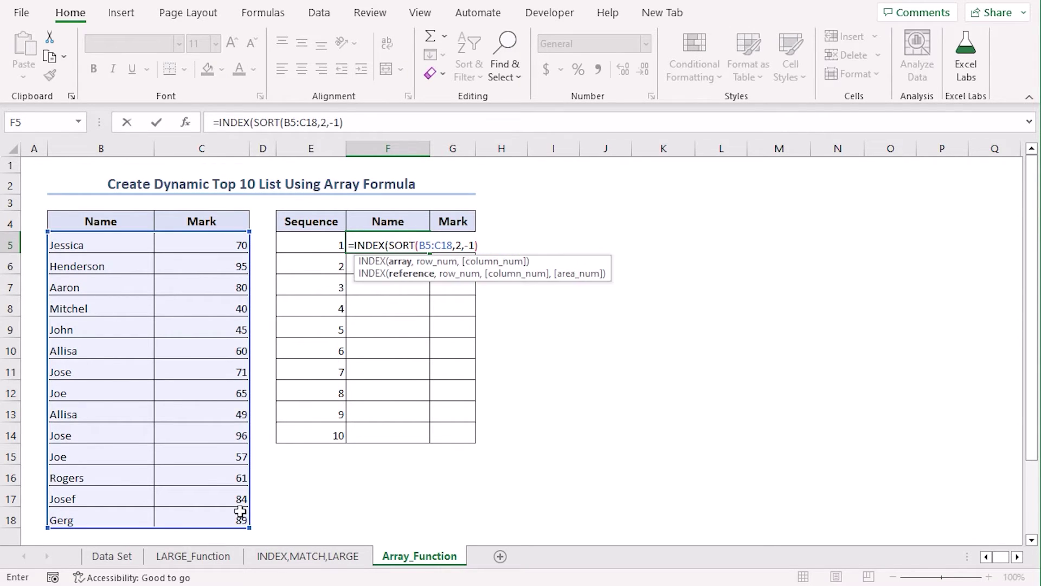
pyautogui.write('qu')
pyautogui.press('Tab')
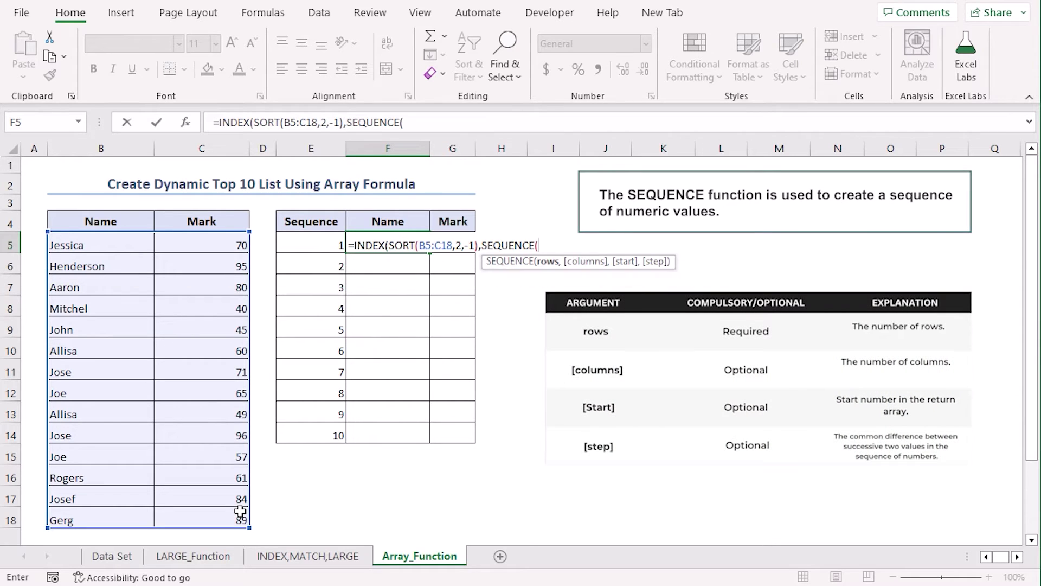
pyautogui.write('10),{1,')
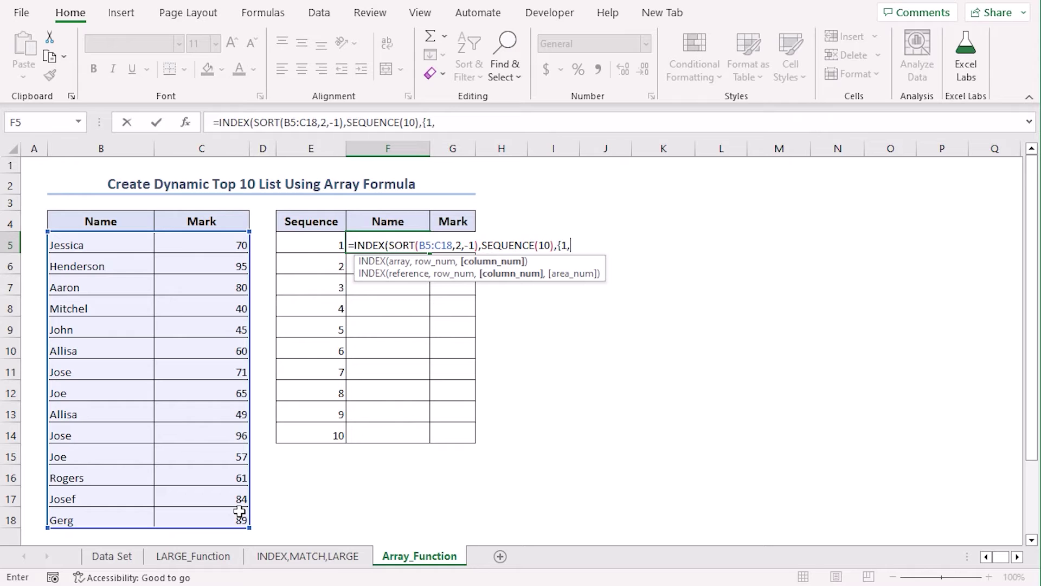
pyautogui.write('2})')
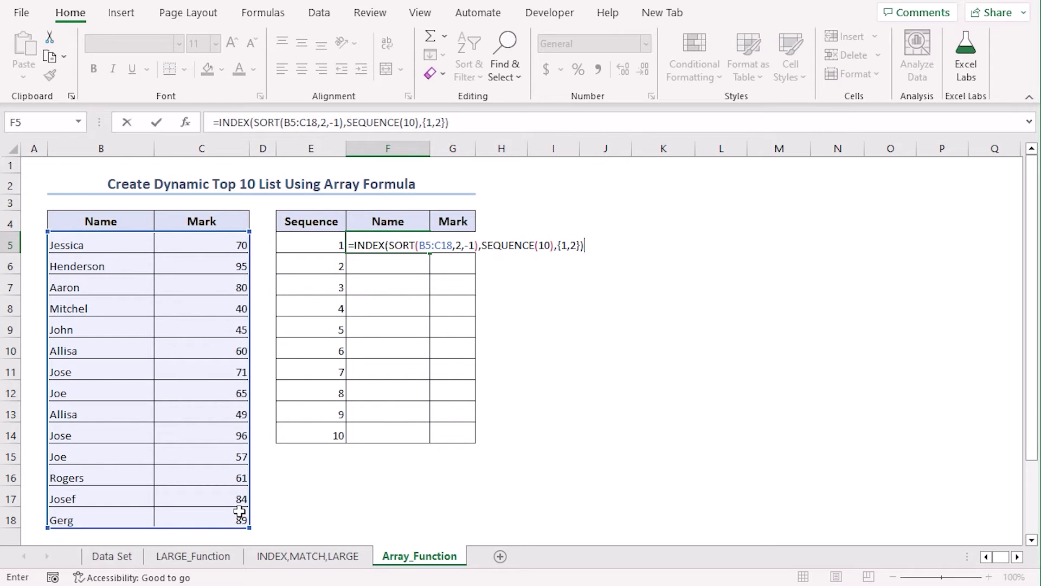
pyautogui.press('Return')
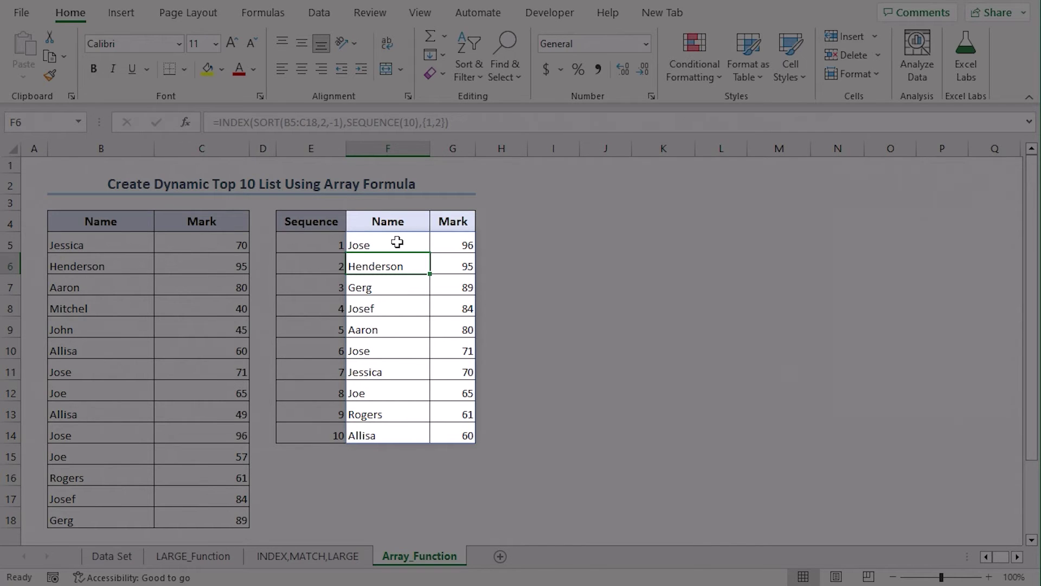
# Step: Review F5's spilling array formula in the formula bar and recommit it unchanged
pyautogui.click(397, 241)
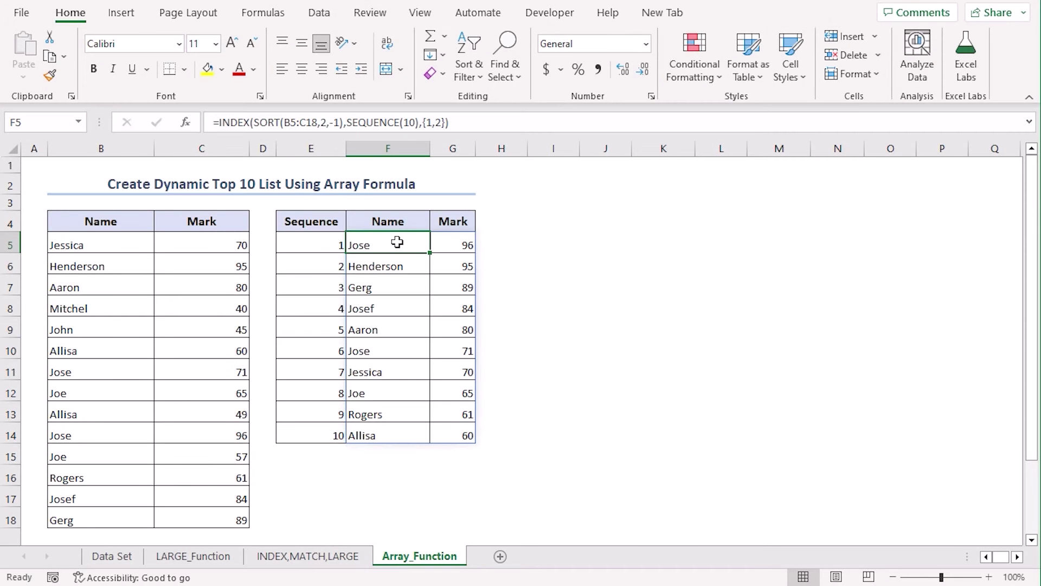
pyautogui.click(464, 123)
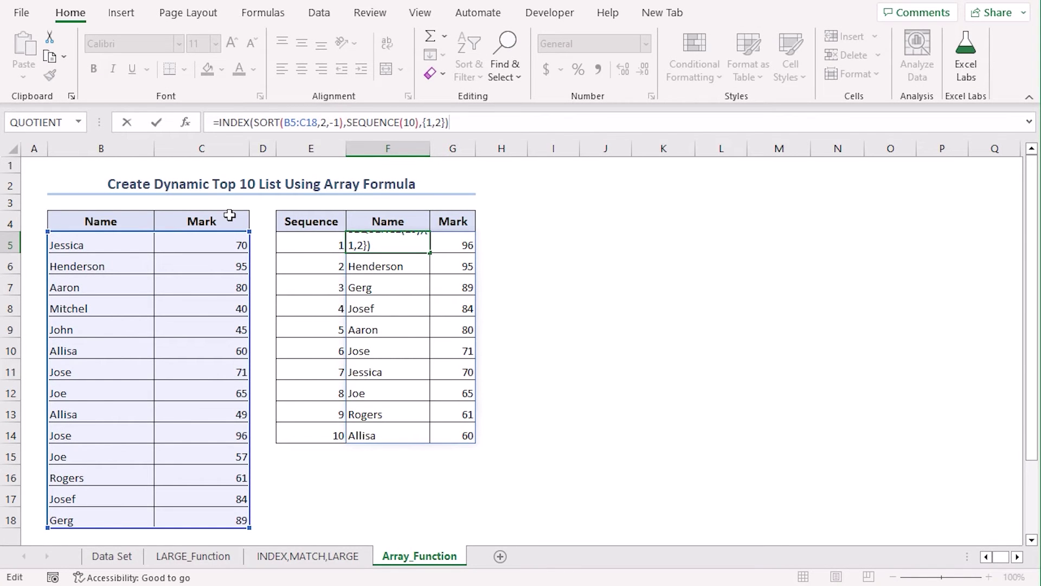
pyautogui.press('Return')
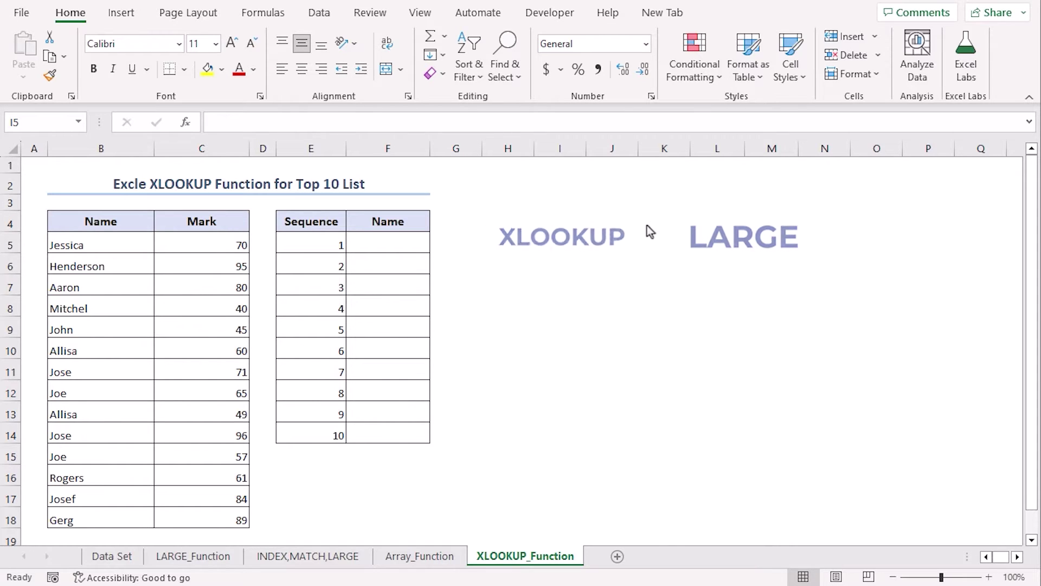
# Step: Start an XLOOKUP in F5 with LARGE($C$5:$C$18,E5) as the lookup value
pyautogui.click(381, 247)
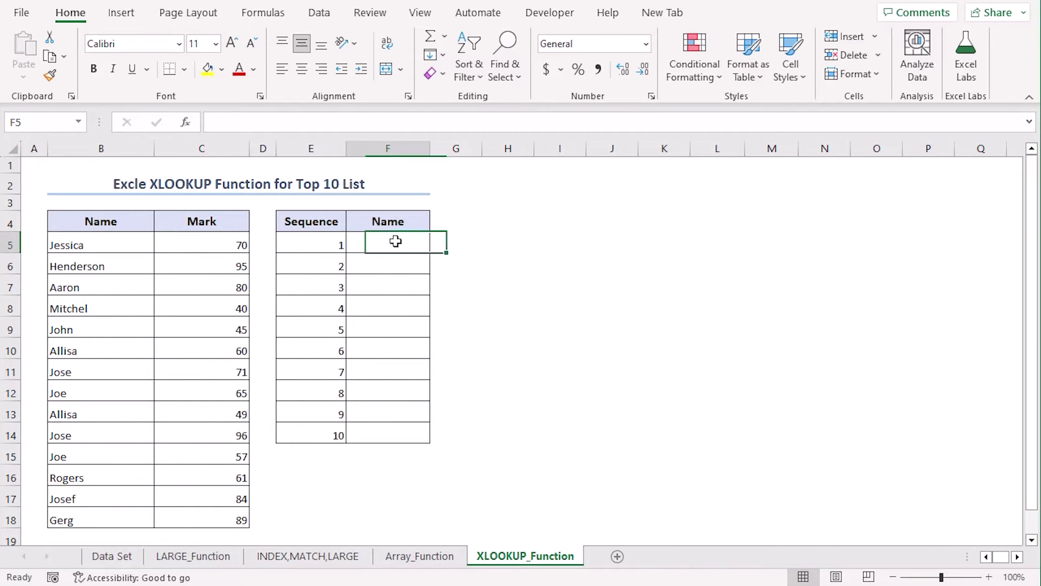
pyautogui.write('=')
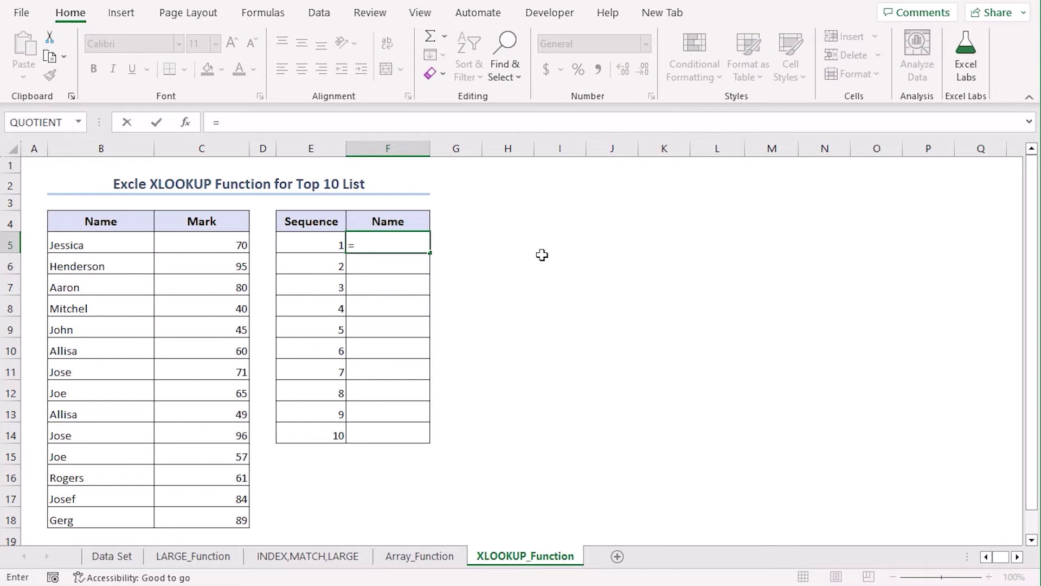
pyautogui.write('xlookup')
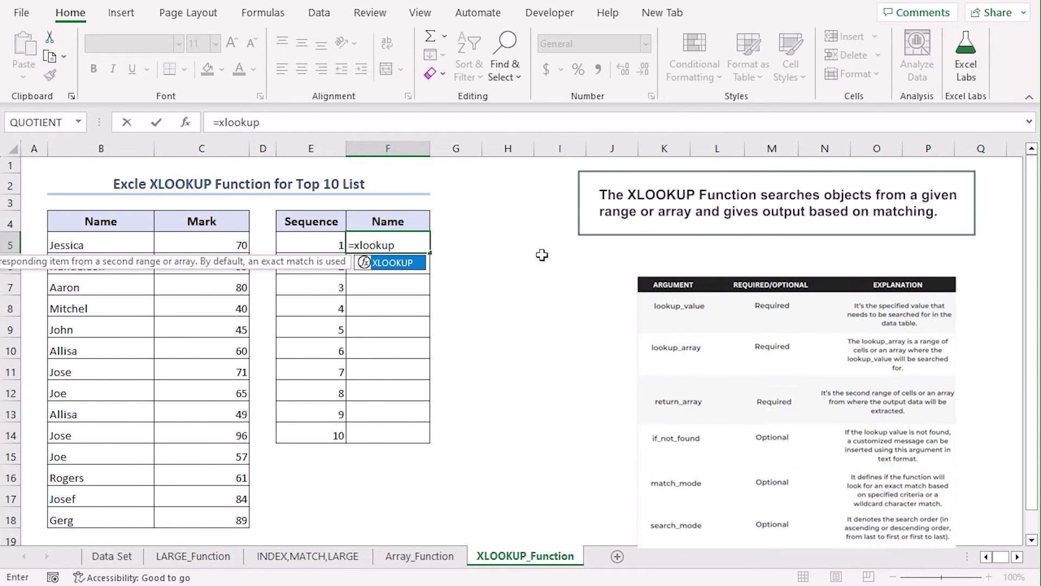
pyautogui.press('Tab')
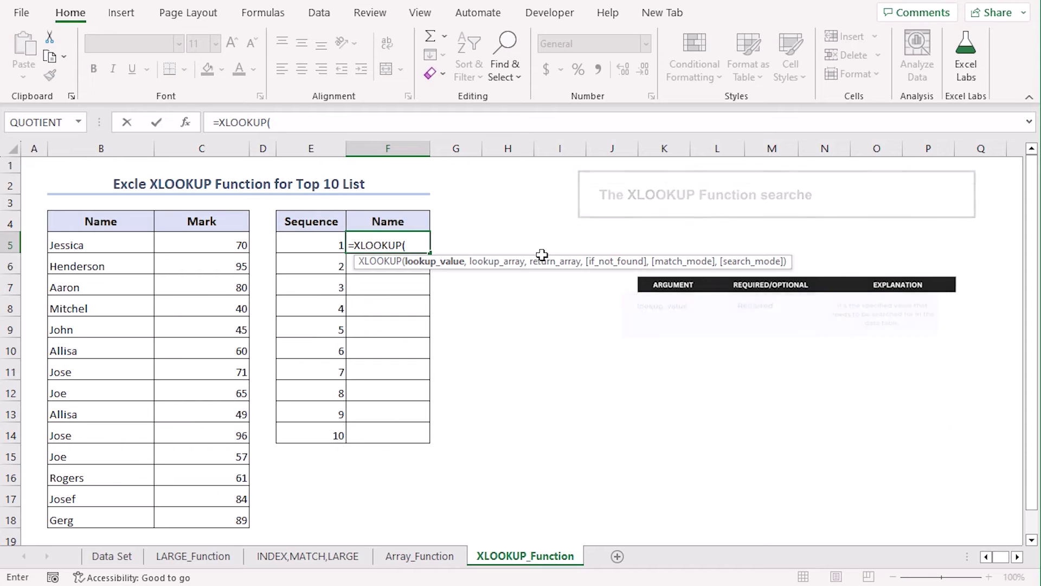
pyautogui.write('large')
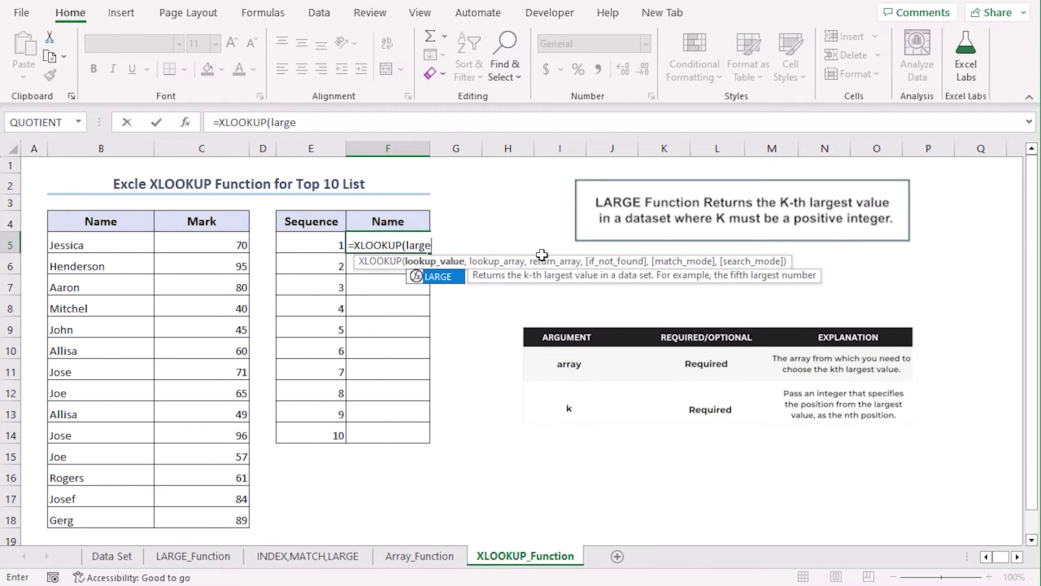
pyautogui.press('Tab')
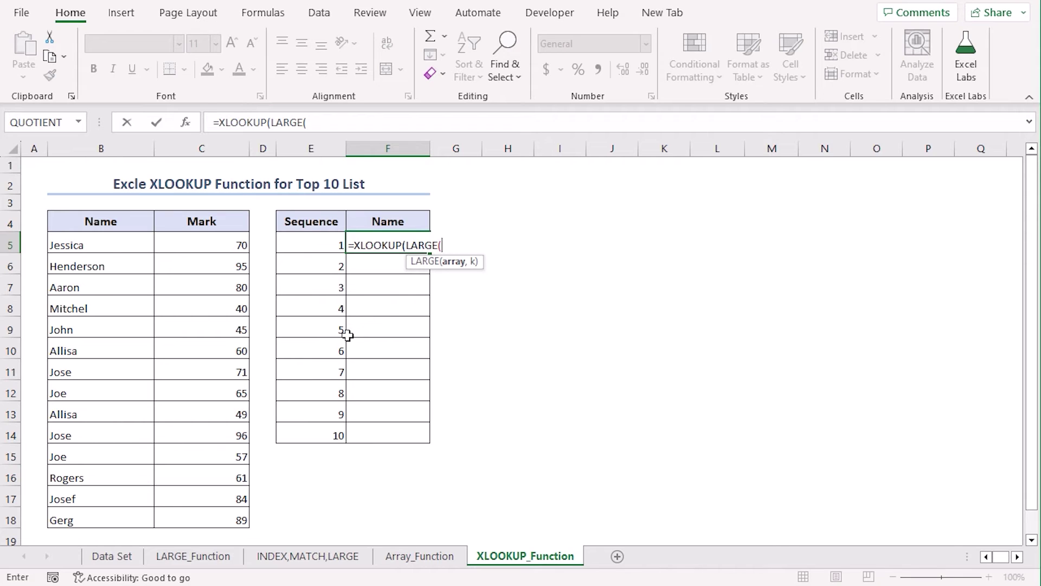
pyautogui.moveTo(221, 247); pyautogui.dragTo(212, 517)
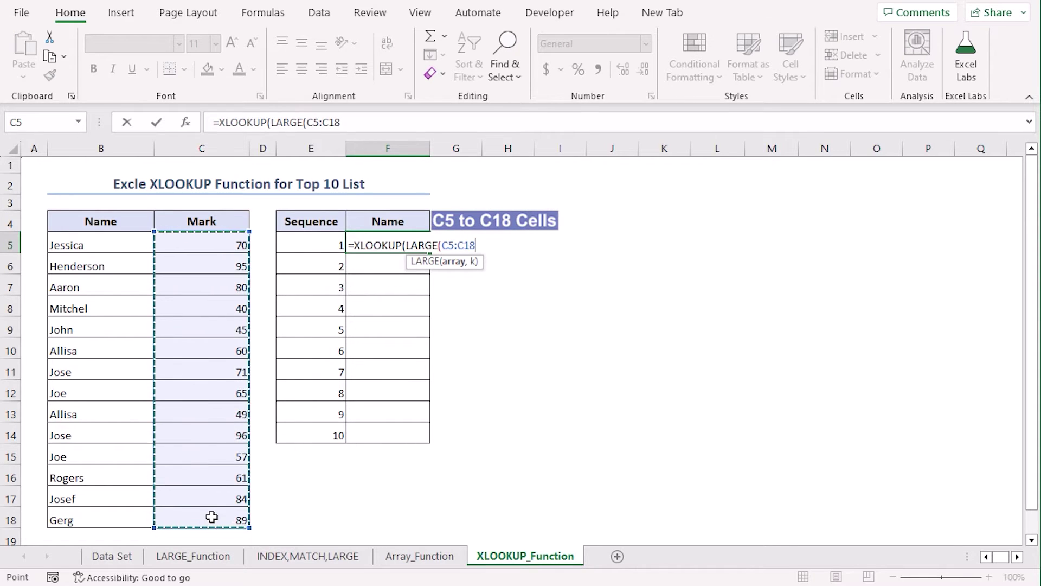
pyautogui.press('F4')
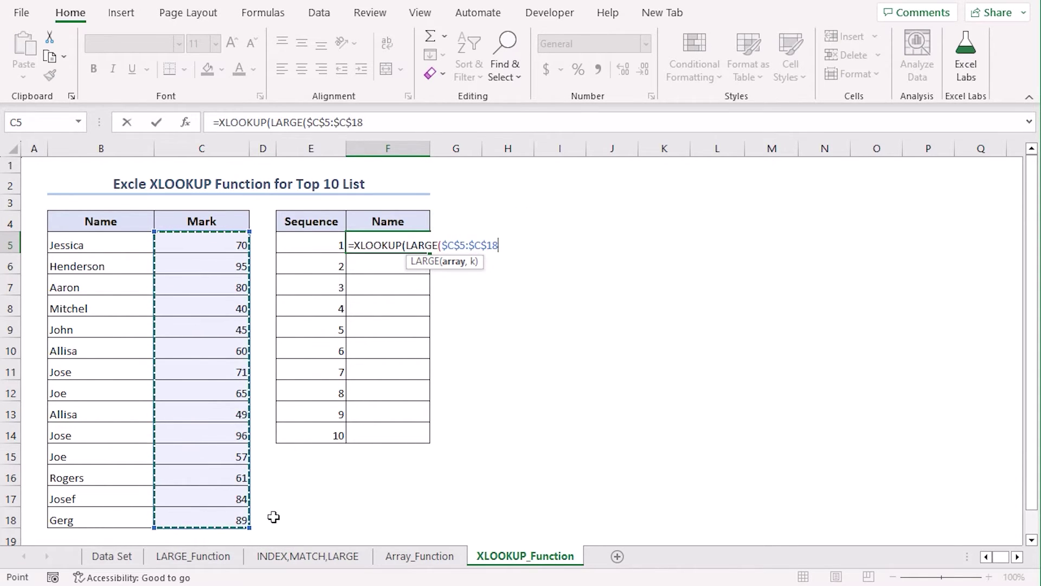
pyautogui.write(',')
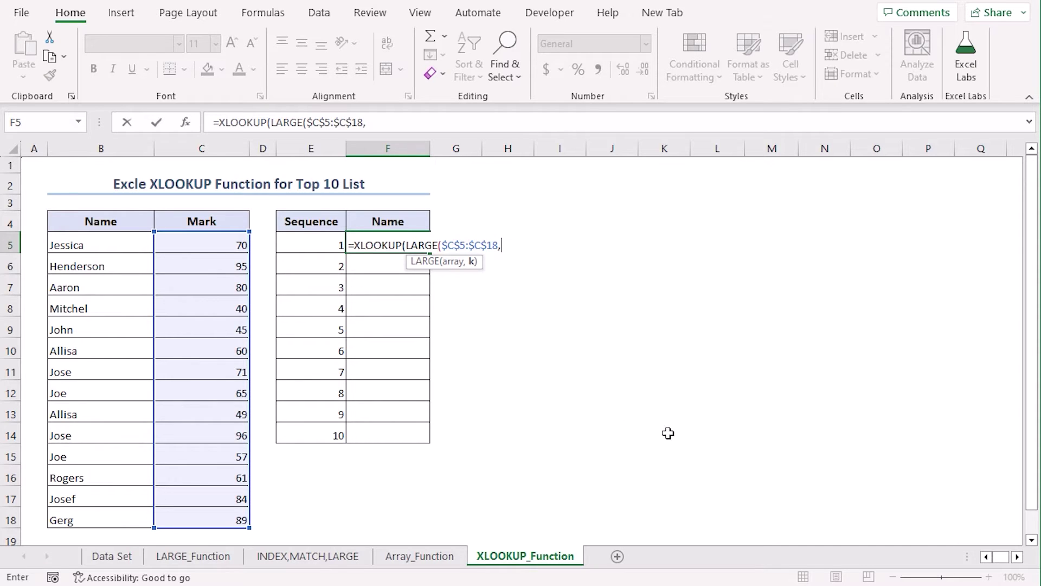
pyautogui.click(318, 239)
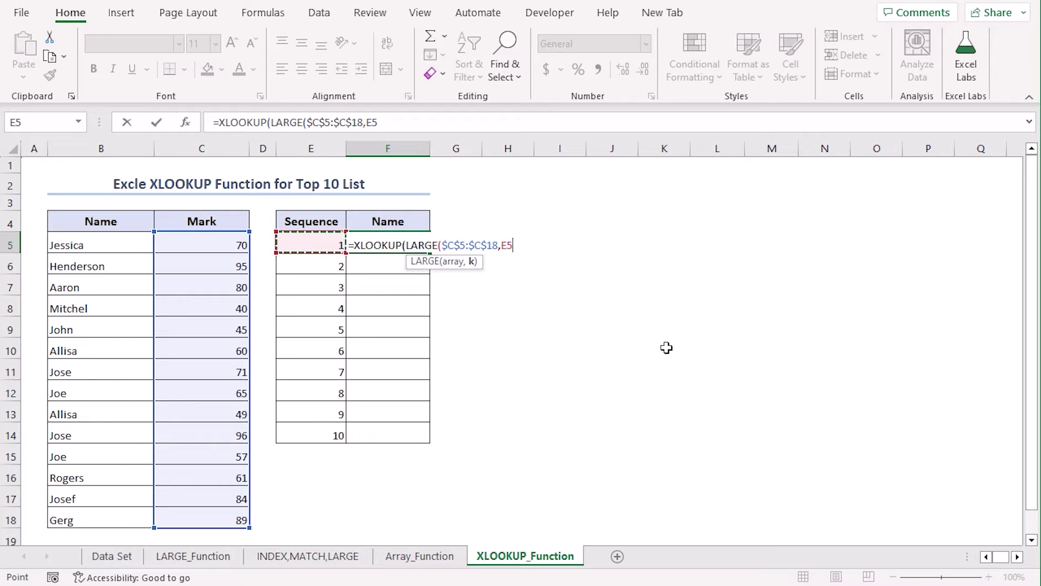
pyautogui.write('),')
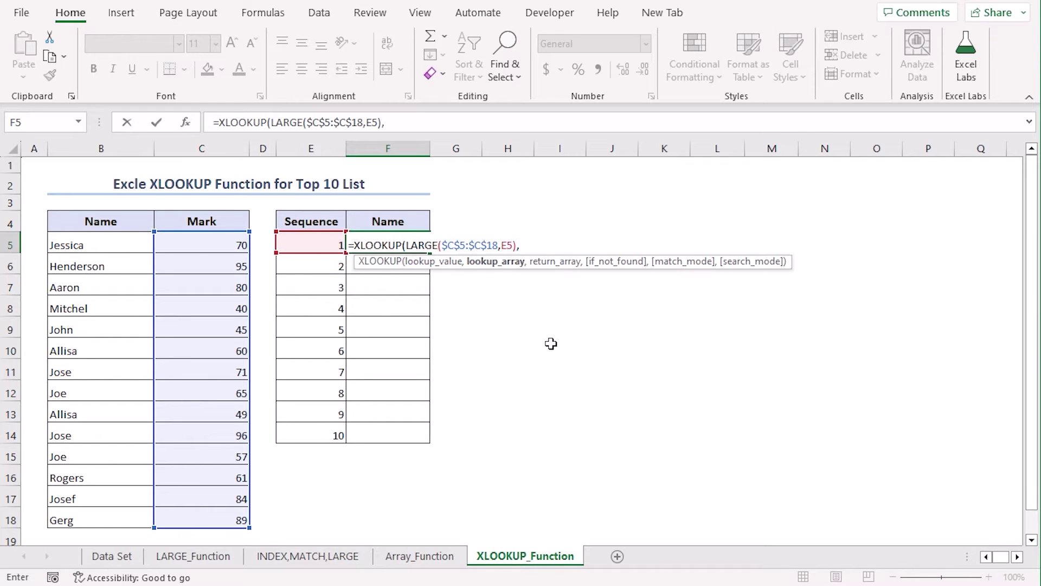
# Step: Add $C$5:$C$18 as lookup array and B5:B18 as return array, returning Jose
pyautogui.moveTo(195, 239); pyautogui.dragTo(206, 517)
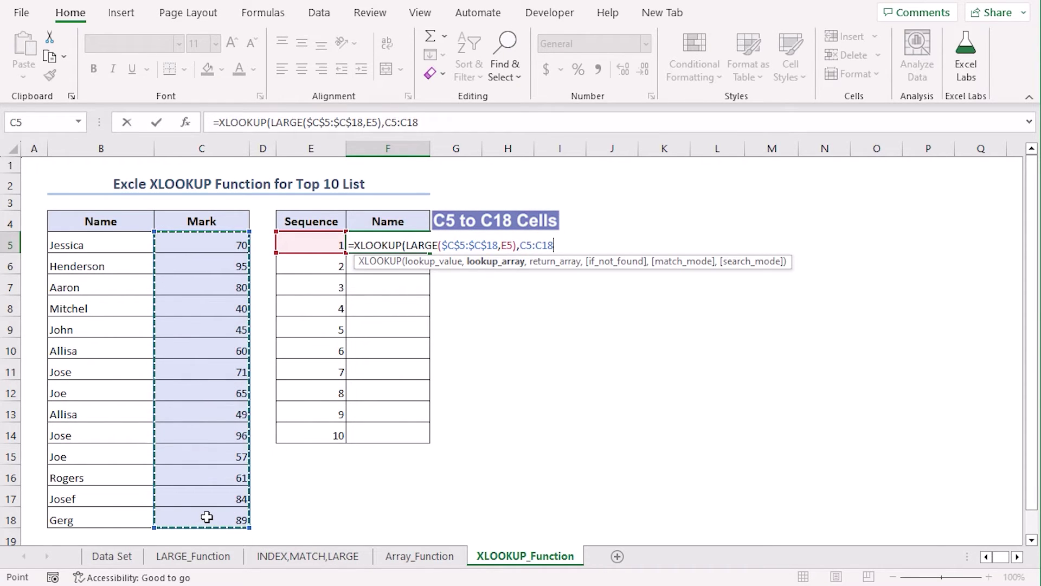
pyautogui.press('F4')
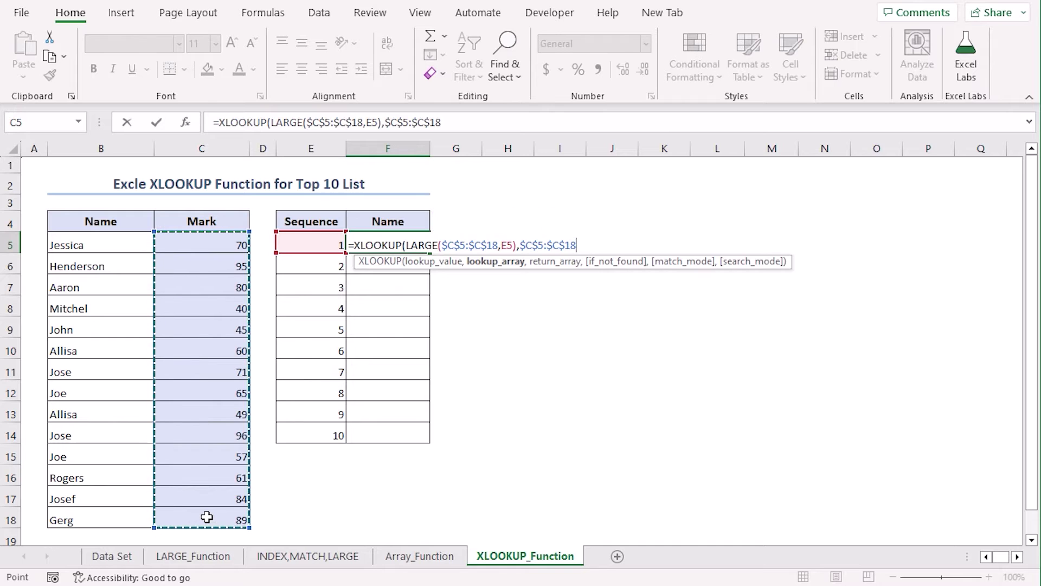
pyautogui.write(',')
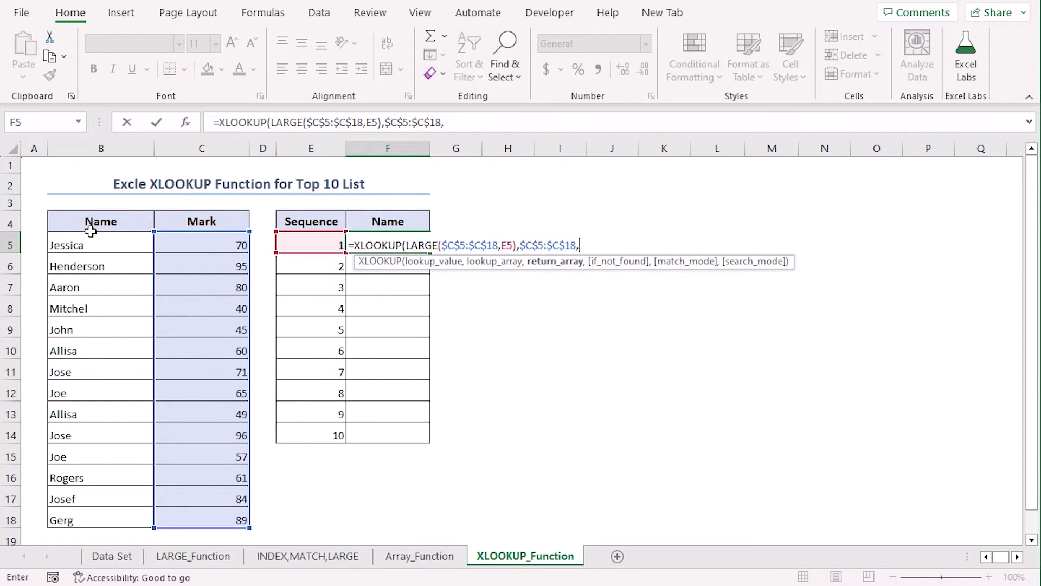
pyautogui.moveTo(91, 243); pyautogui.dragTo(122, 516)
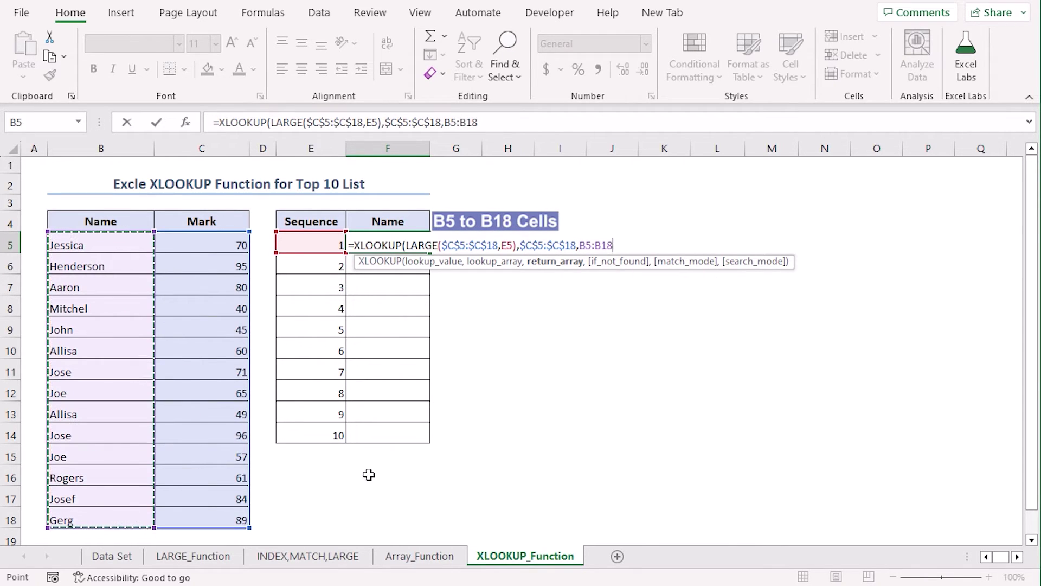
pyautogui.write(')')
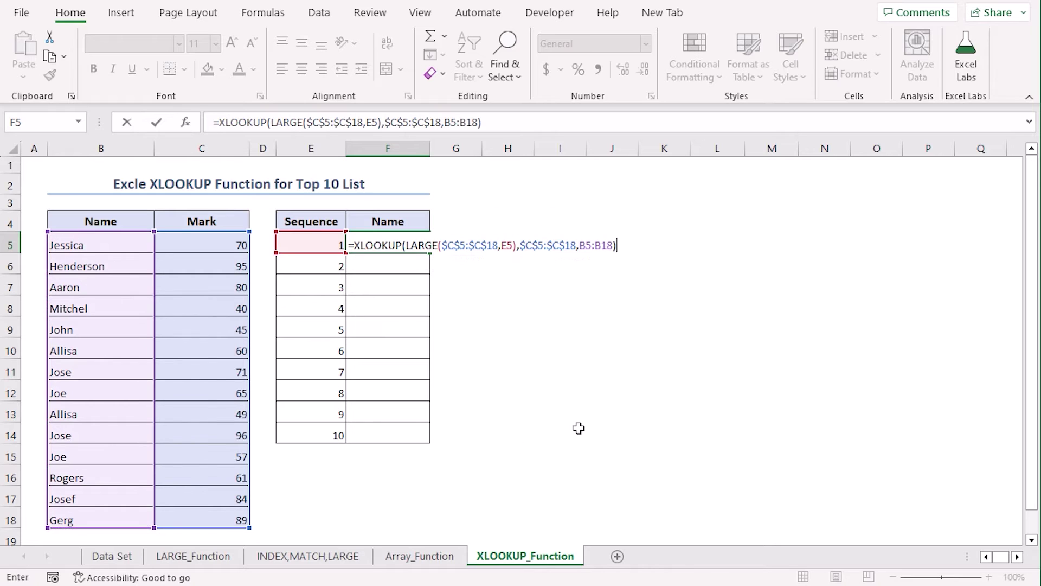
pyautogui.press('Return')
pyautogui.click(400, 239)
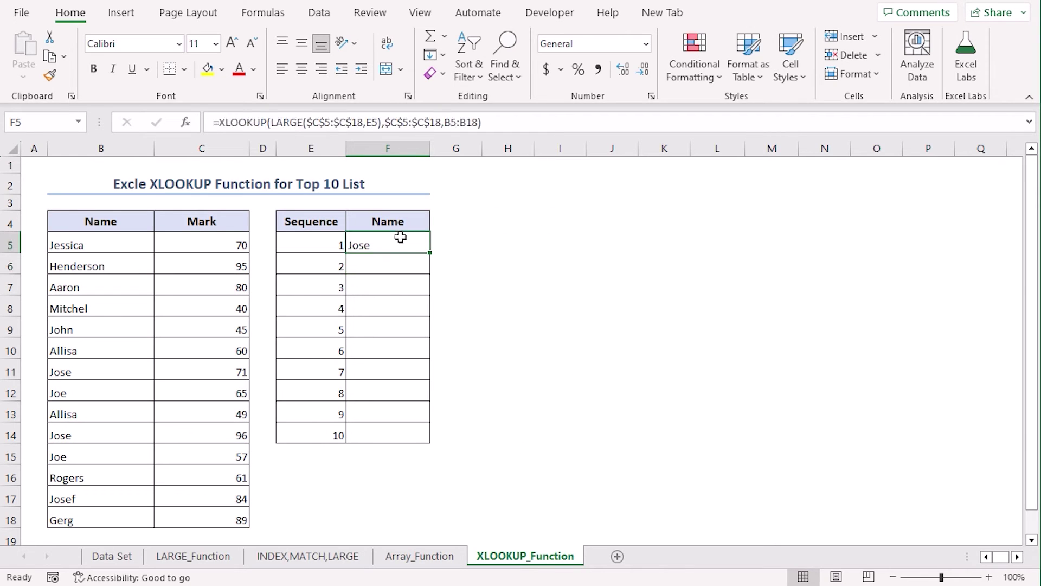
# Step: Open F5's XLOOKUP formula in the formula bar to highlight its ranges
pyautogui.click(493, 123)
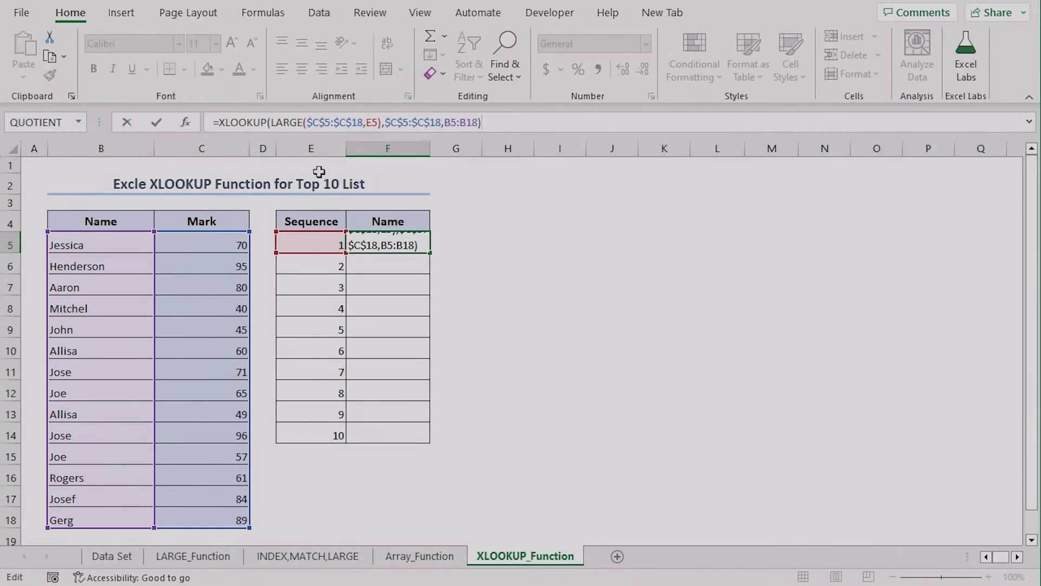
# Step: Change the XLOOKUP return array from B5:B18 to $B$5:$B$18 in F5
pyautogui.press('F4')
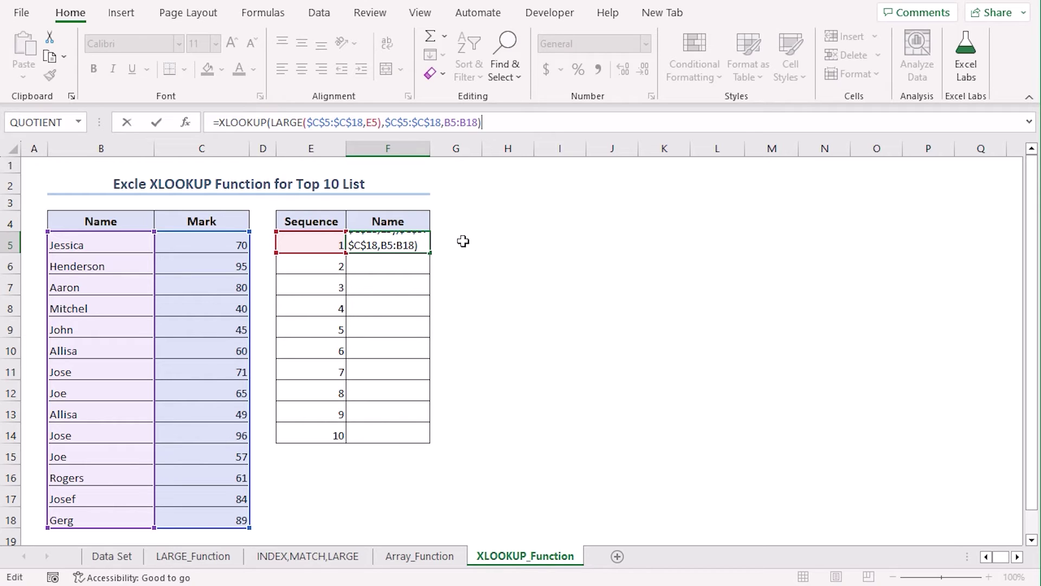
pyautogui.click(465, 123)
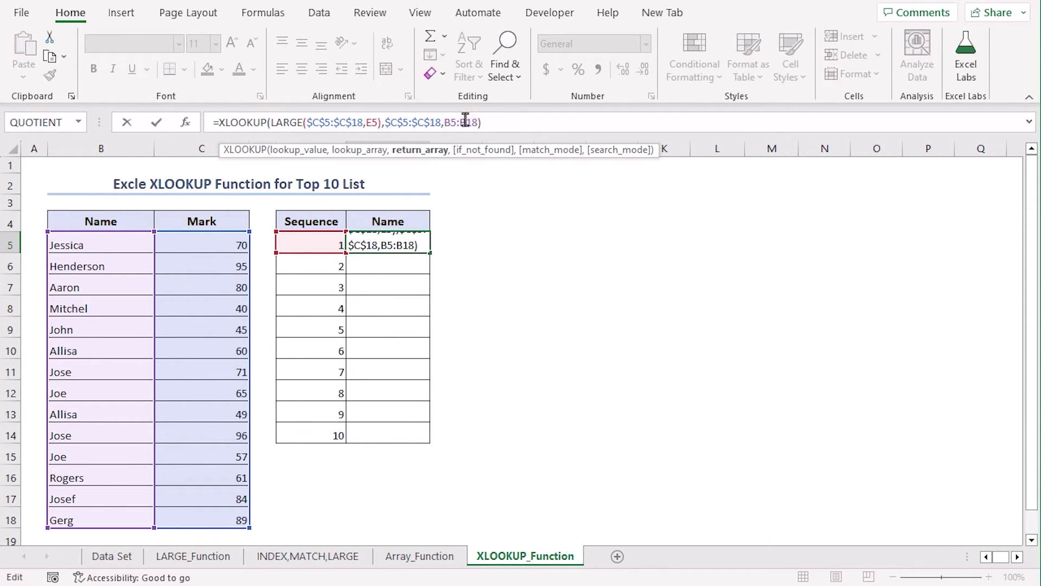
pyautogui.moveTo(447, 122); pyautogui.dragTo(478, 123)
pyautogui.press('F4')
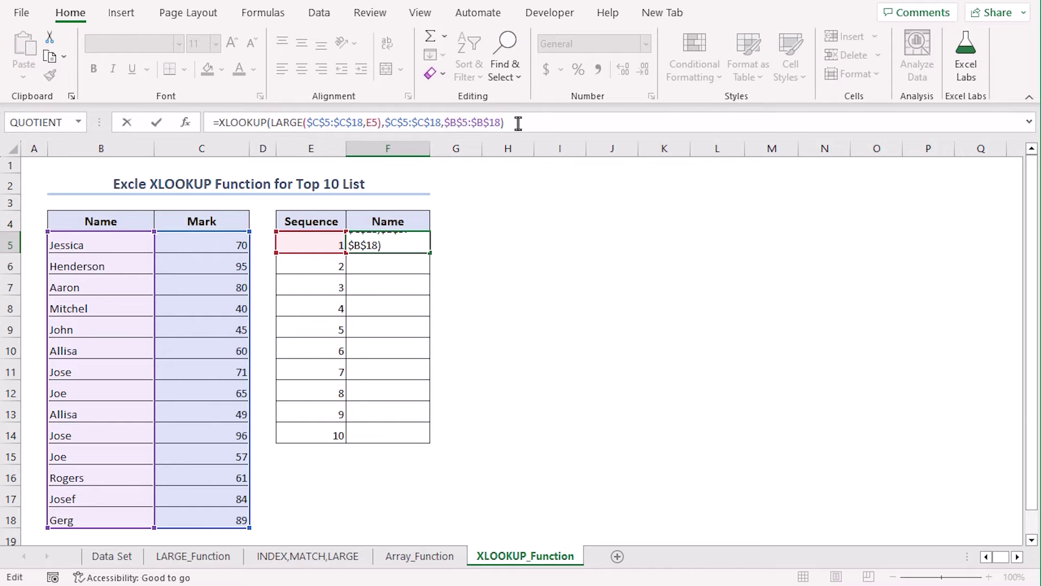
pyautogui.press('Return')
pyautogui.click(410, 243)
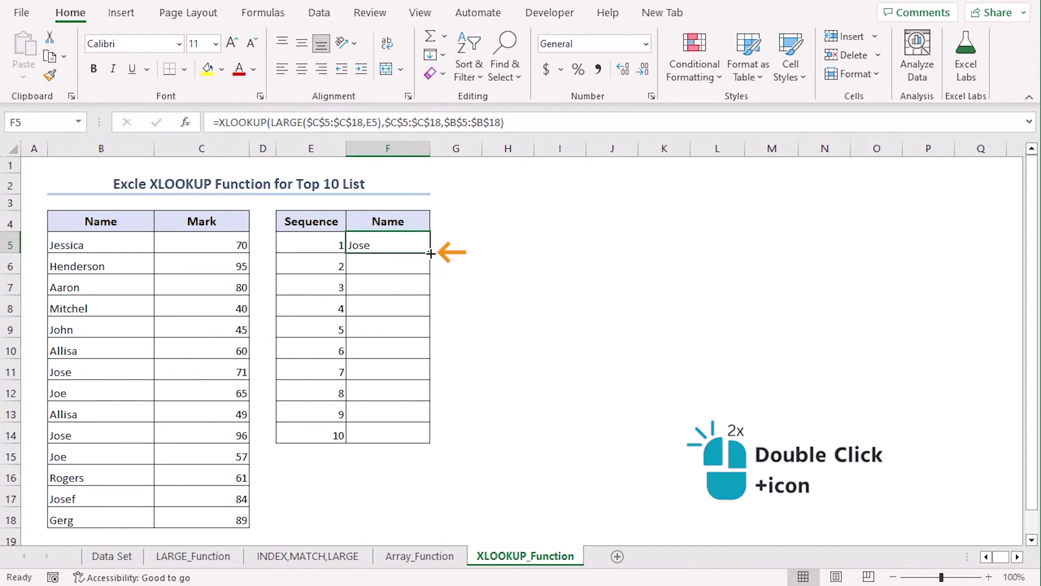
# Step: Fill F5's formula down to F14 so the Name column lists all ten names, Jose through Allisa
pyautogui.doubleClick(430, 252)
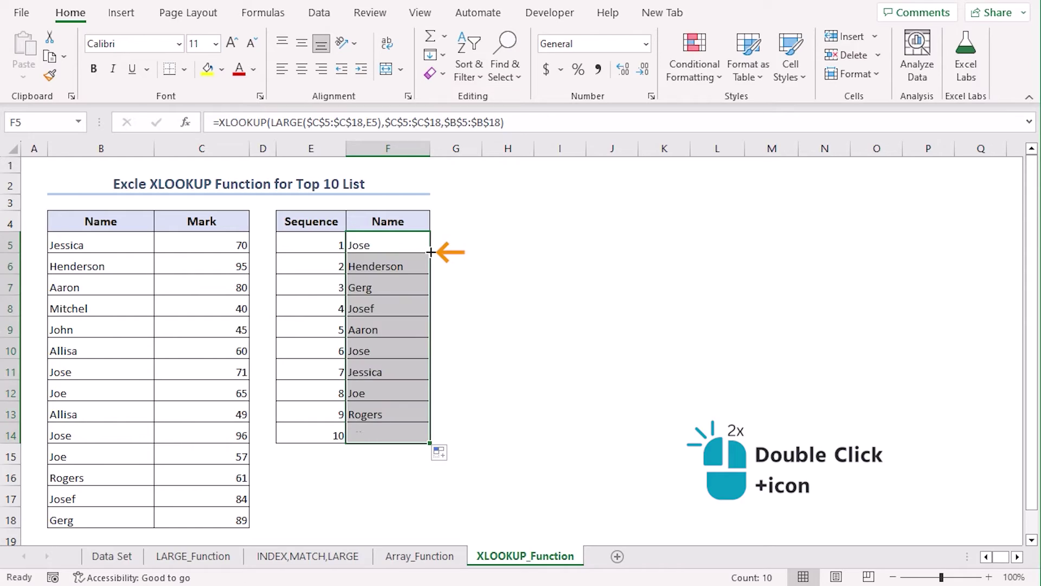
pyautogui.click(481, 299)
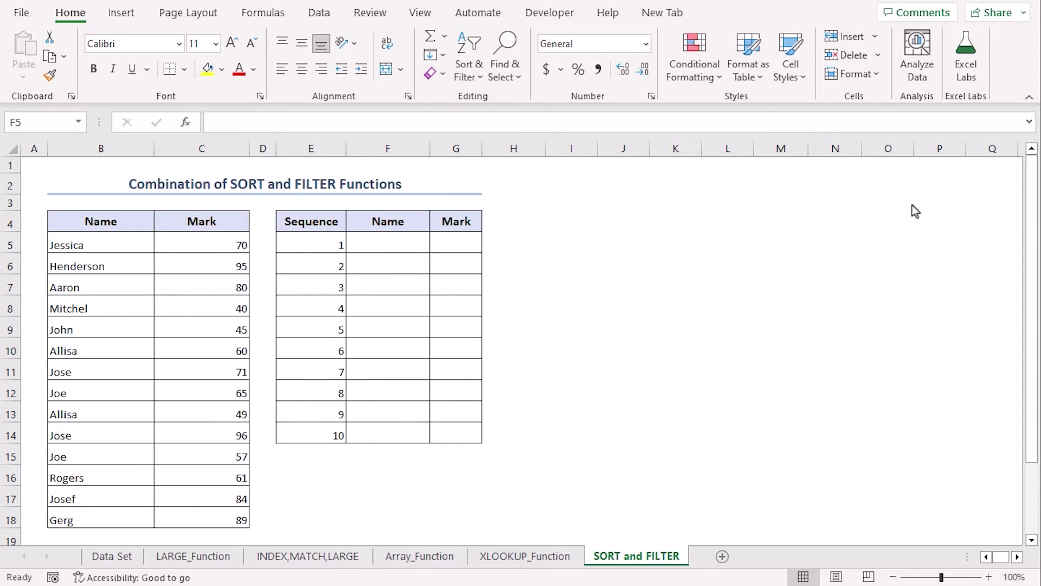
# Step: Enter =SORT(FILTER(B5:C18,C5:C18>=LARGE(C5:C18,10)),2,-1) in F5 to spill the top ten names and marks
pyautogui.click(382, 242)
pyautogui.write('=sort')
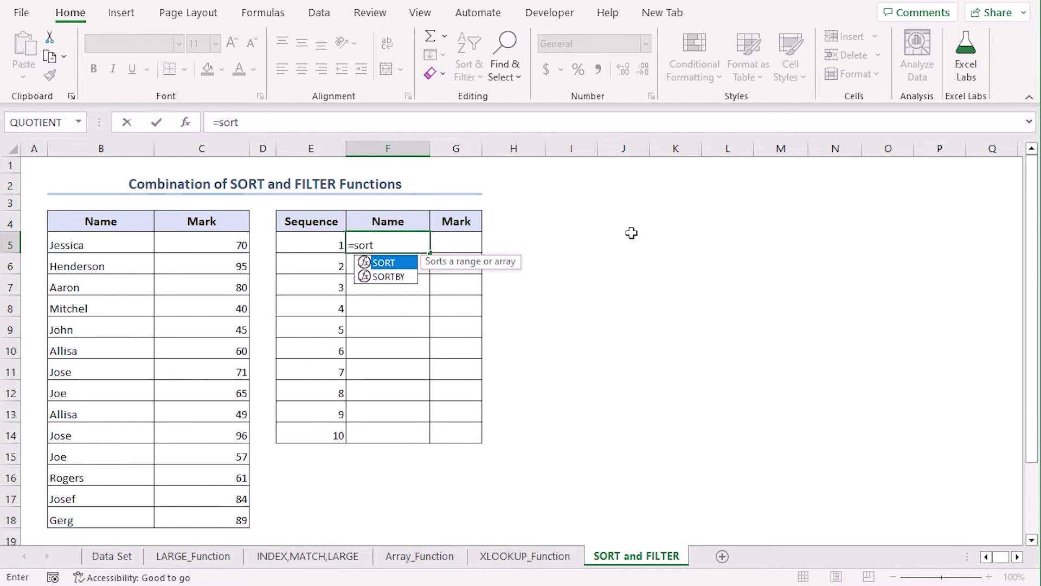
pyautogui.press('Tab')
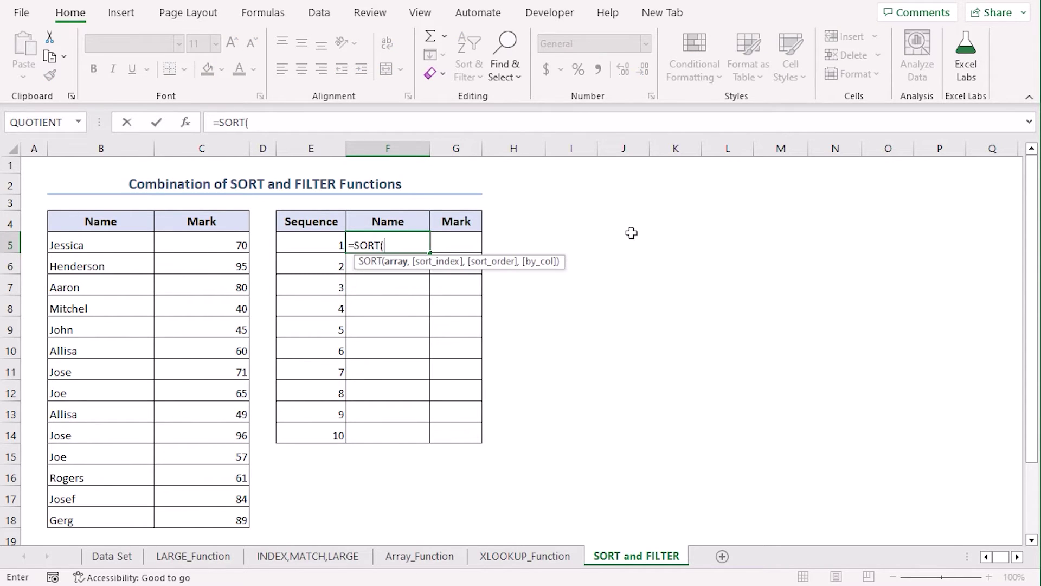
pyautogui.write('fil')
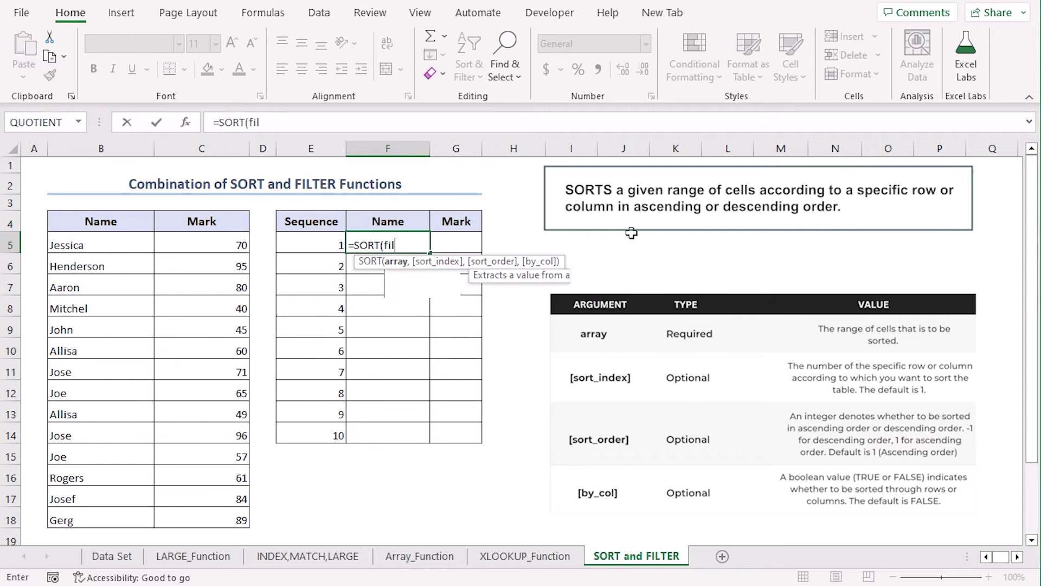
pyautogui.write('ter')
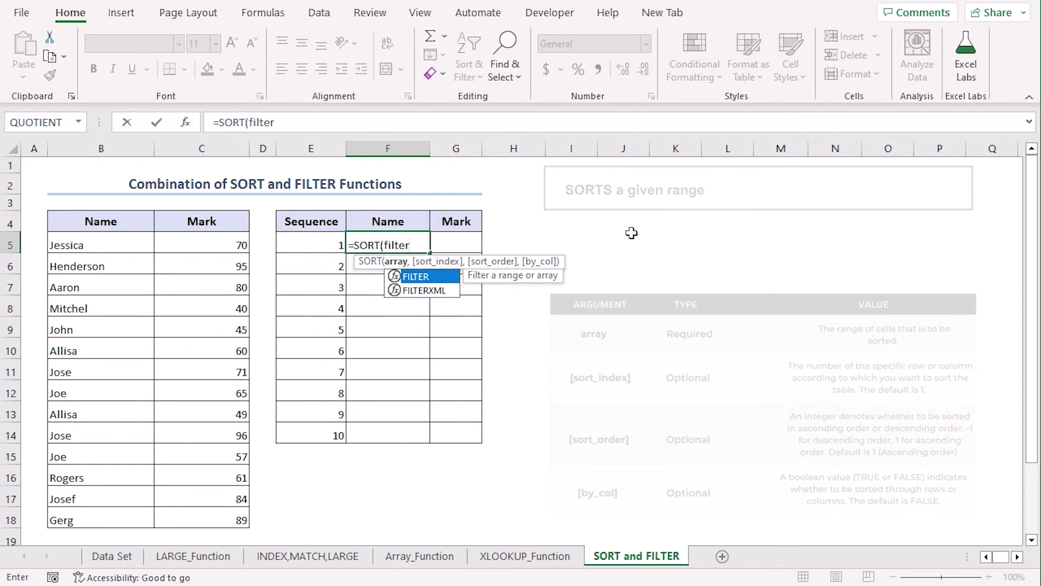
pyautogui.press('Tab')
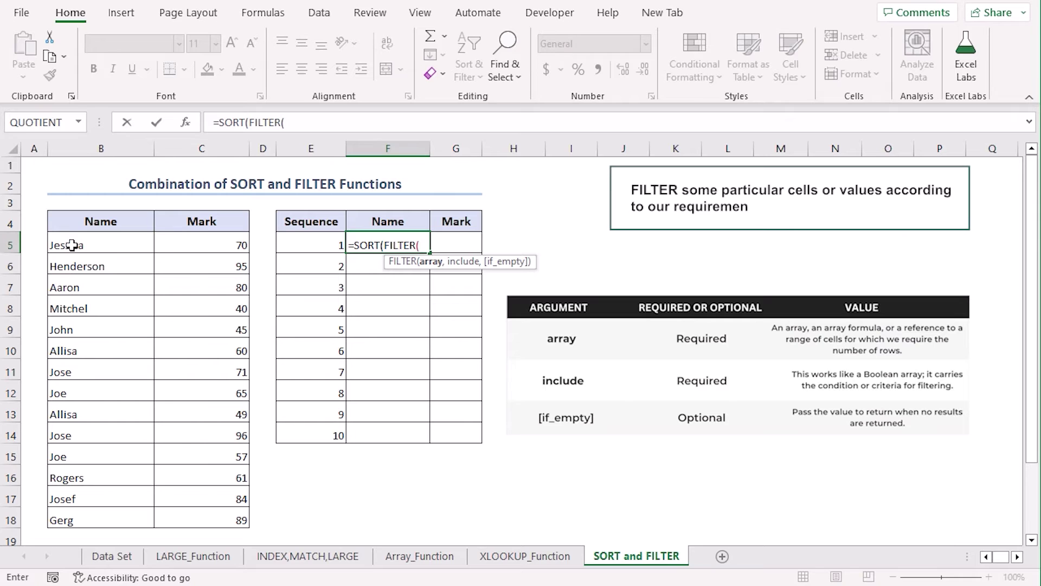
pyautogui.moveTo(76, 244); pyautogui.dragTo(186, 510)
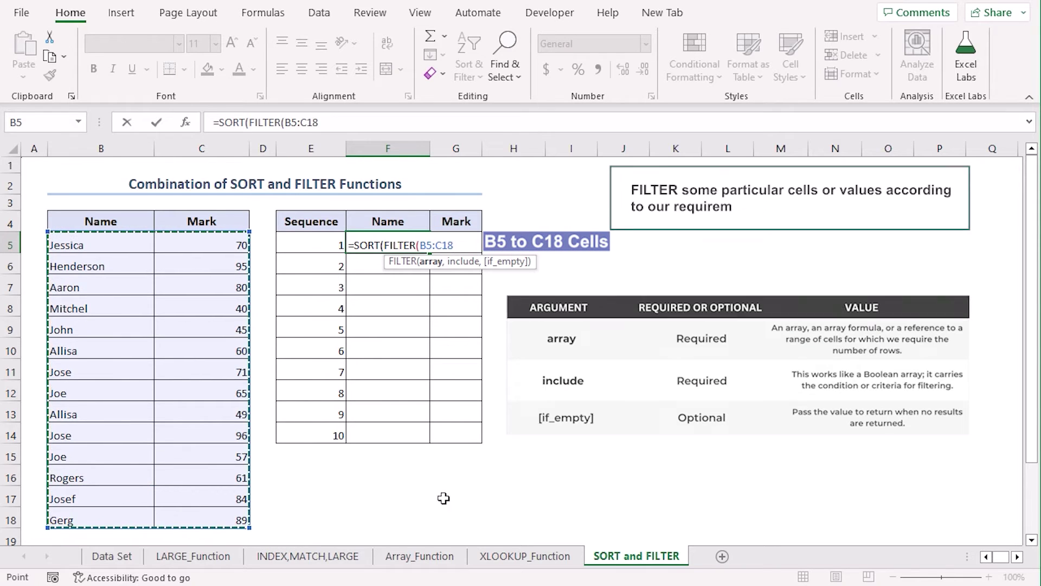
pyautogui.write(',')
pyautogui.moveTo(225, 239); pyautogui.dragTo(221, 515)
pyautogui.write('>=')
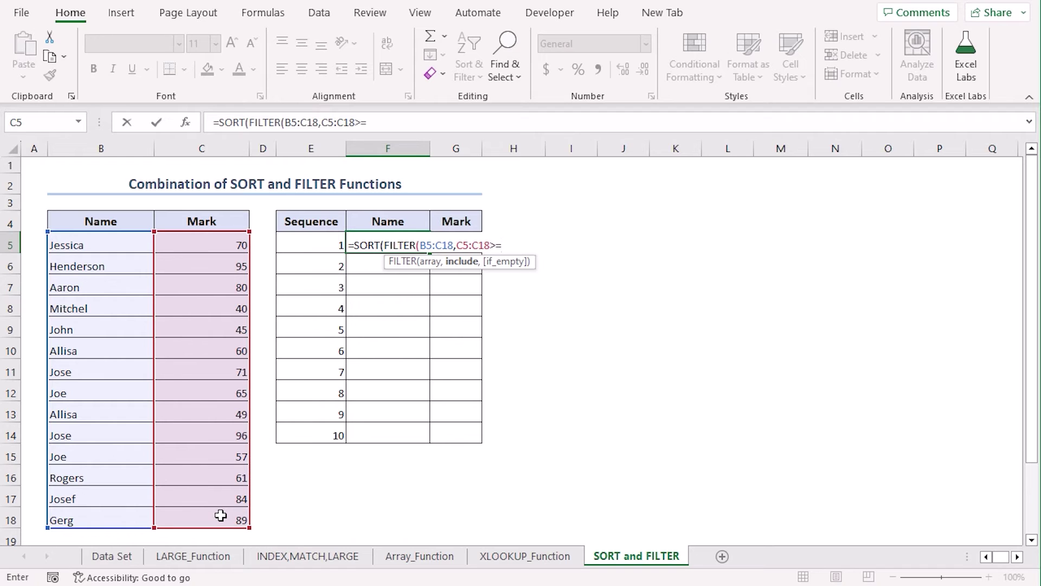
pyautogui.write('larg')
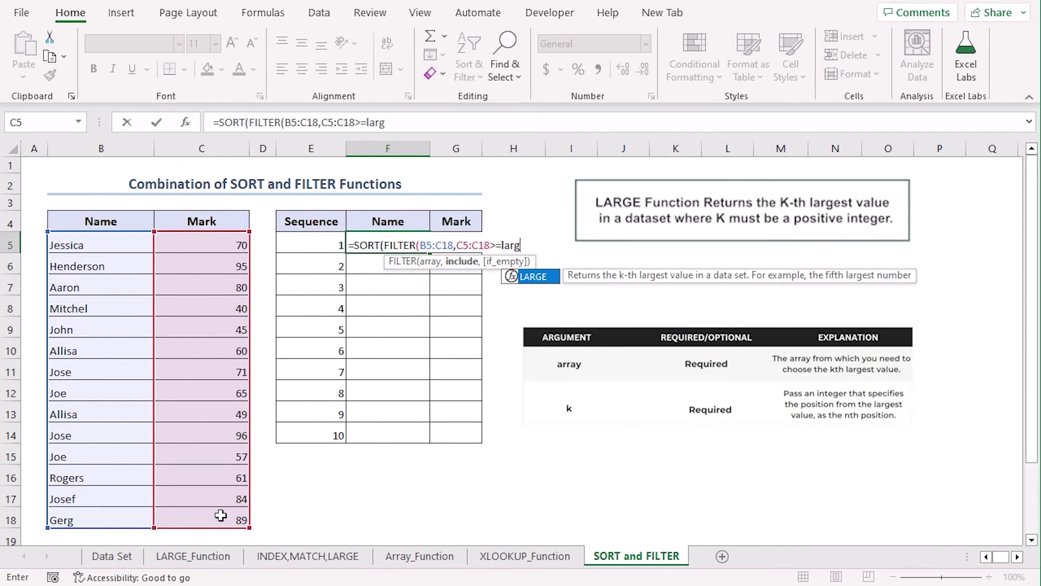
pyautogui.write('e')
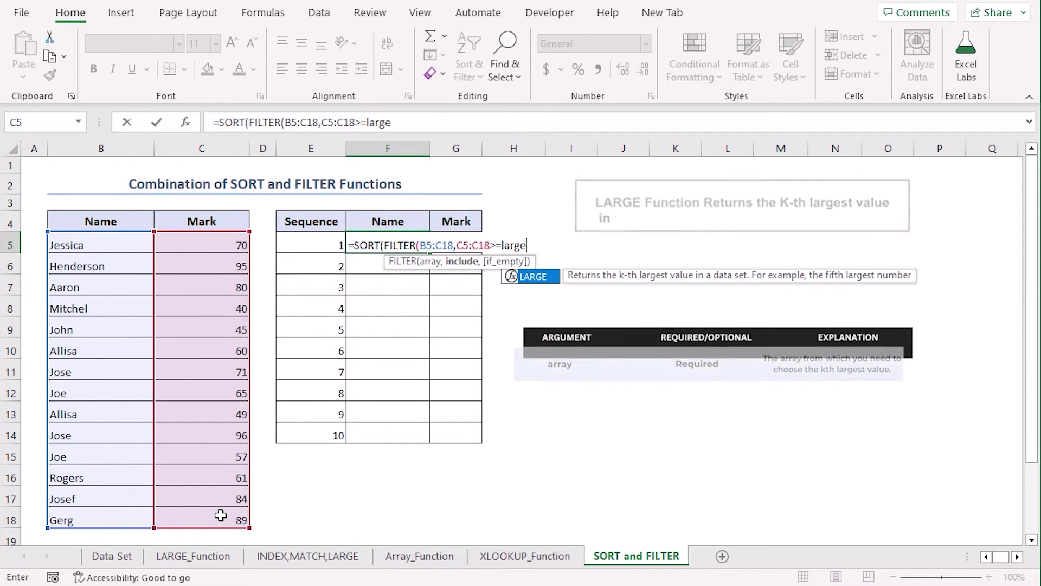
pyautogui.press('Tab')
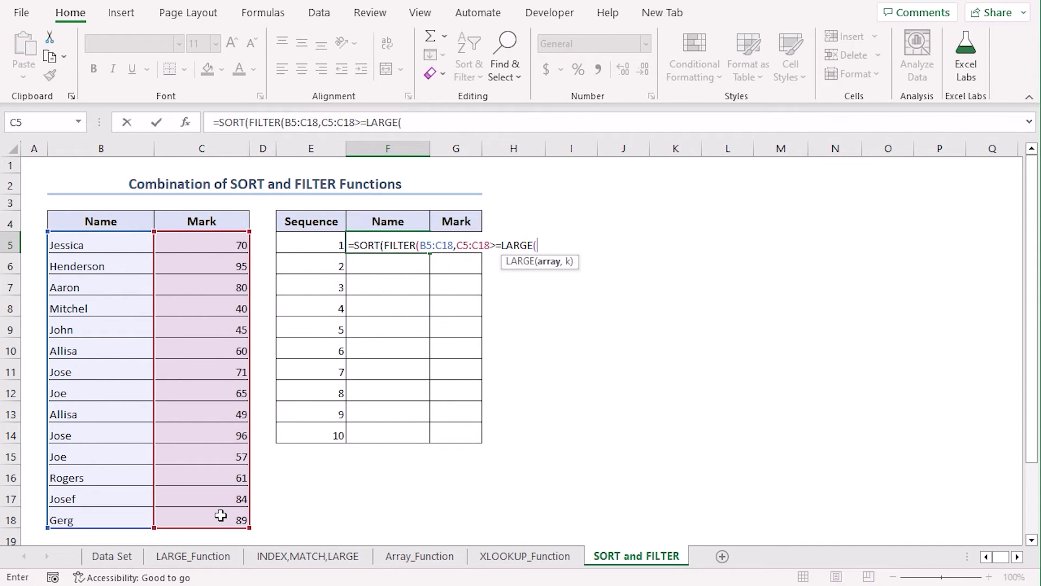
pyautogui.moveTo(207, 245); pyautogui.dragTo(210, 519)
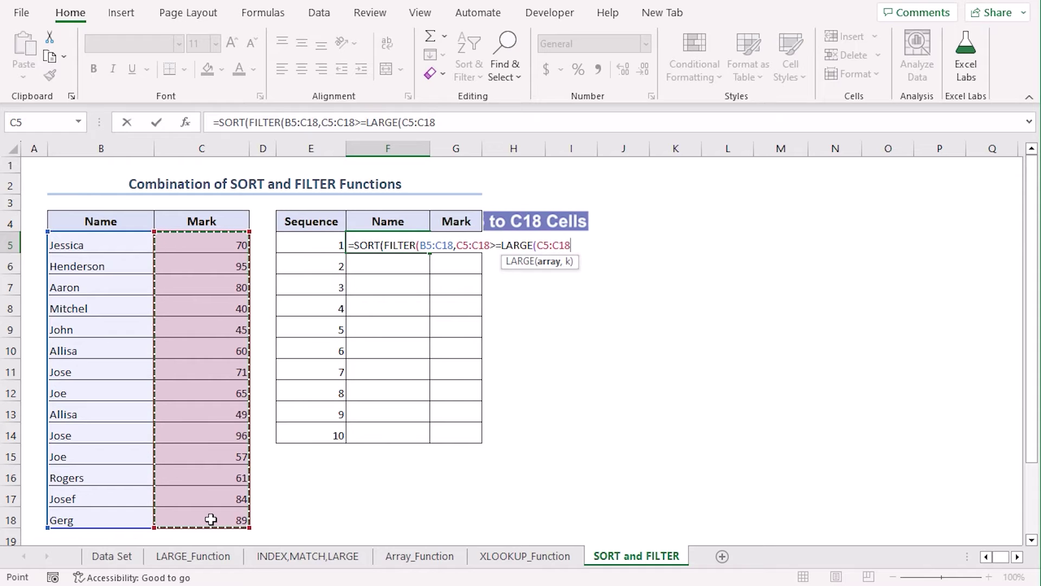
pyautogui.write(',')
pyautogui.write('10)),2,-1')
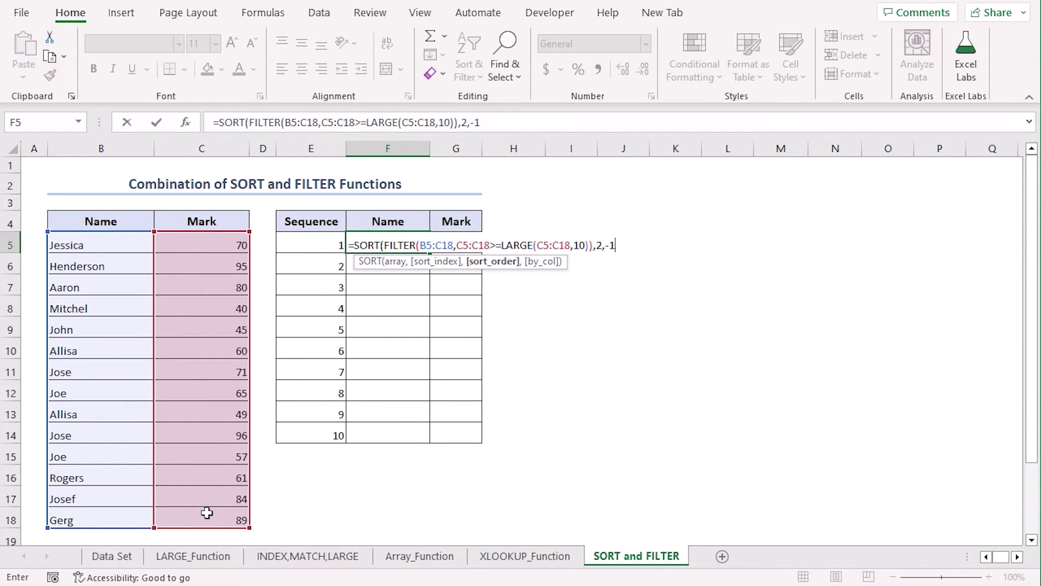
pyautogui.press('Return')
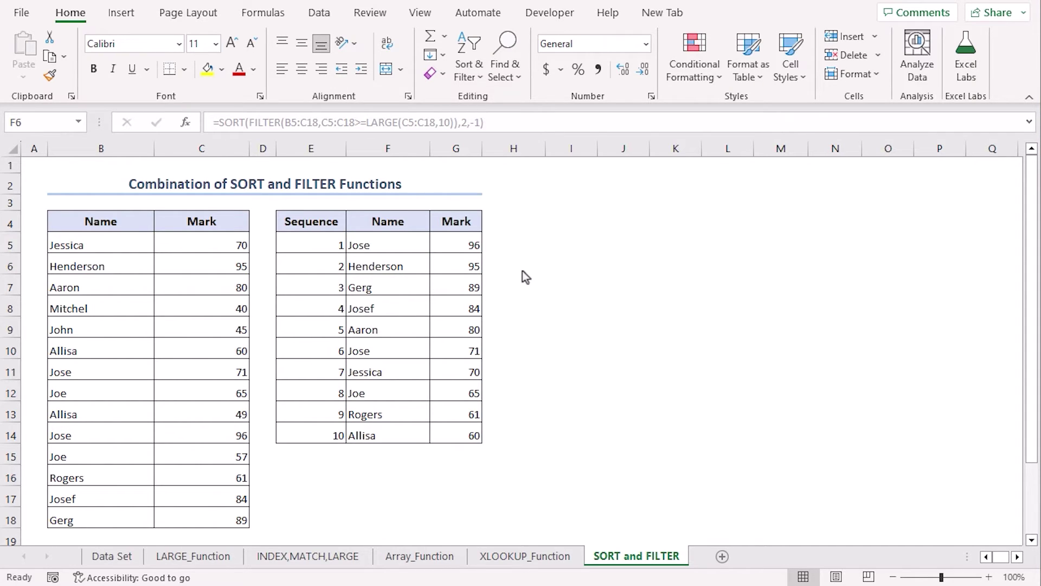
pyautogui.click(396, 245)
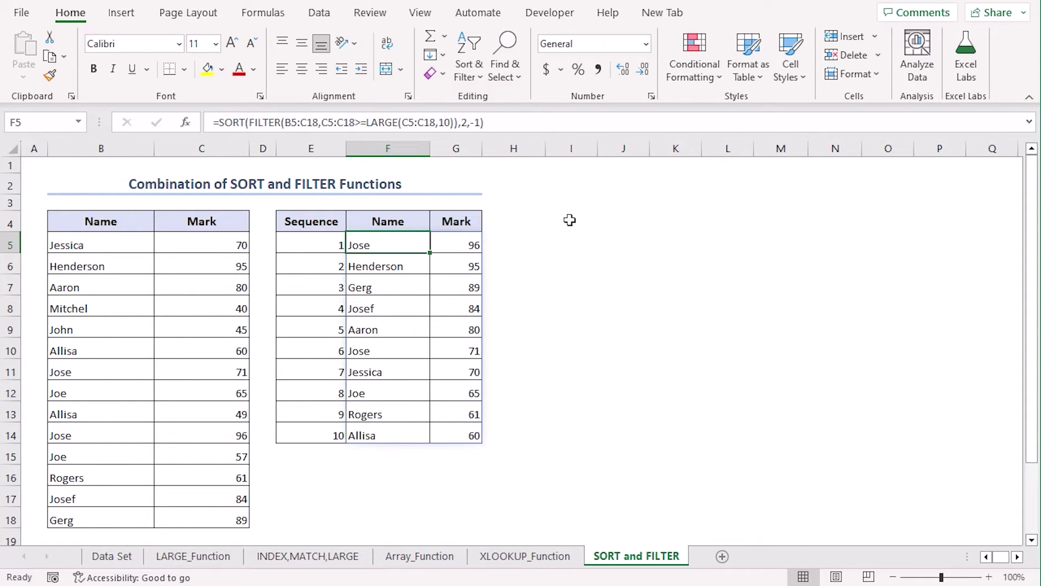
# Step: Open F5's SORT/FILTER formula in edit mode and review its LARGE part
pyautogui.press('F2')
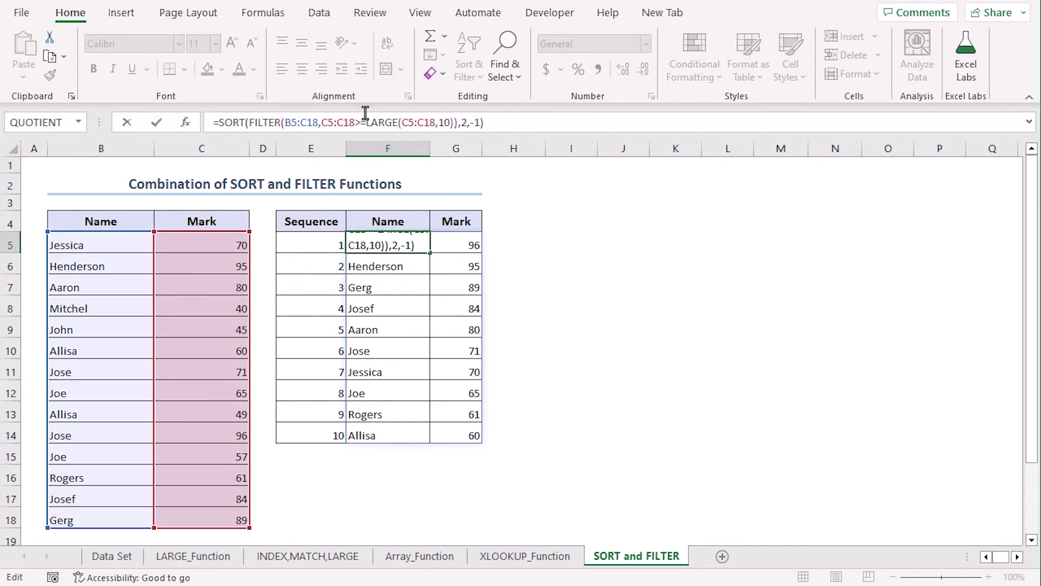
pyautogui.click(416, 122)
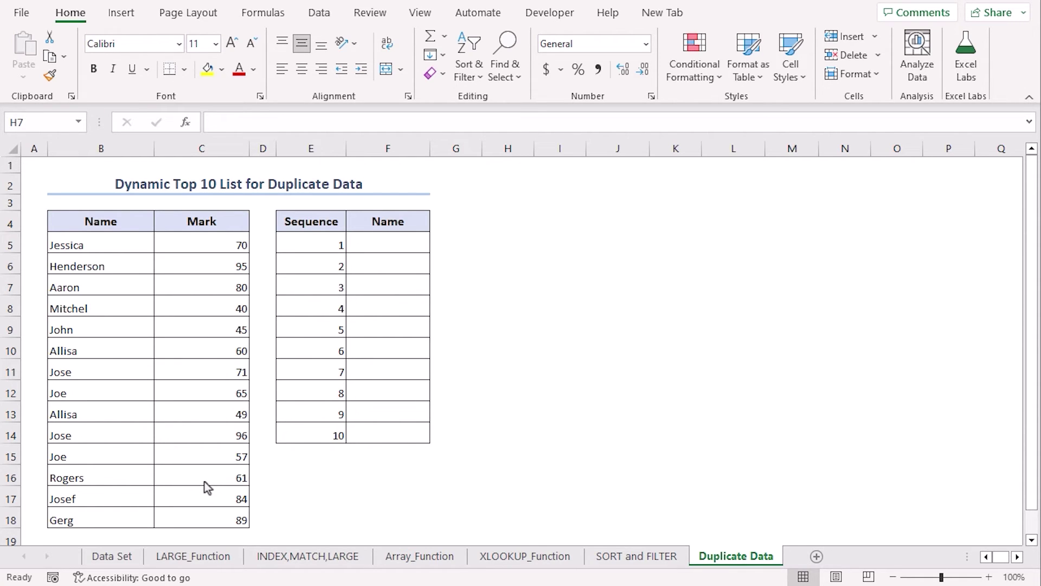
pyautogui.click(91, 374)
pyautogui.click(109, 350)
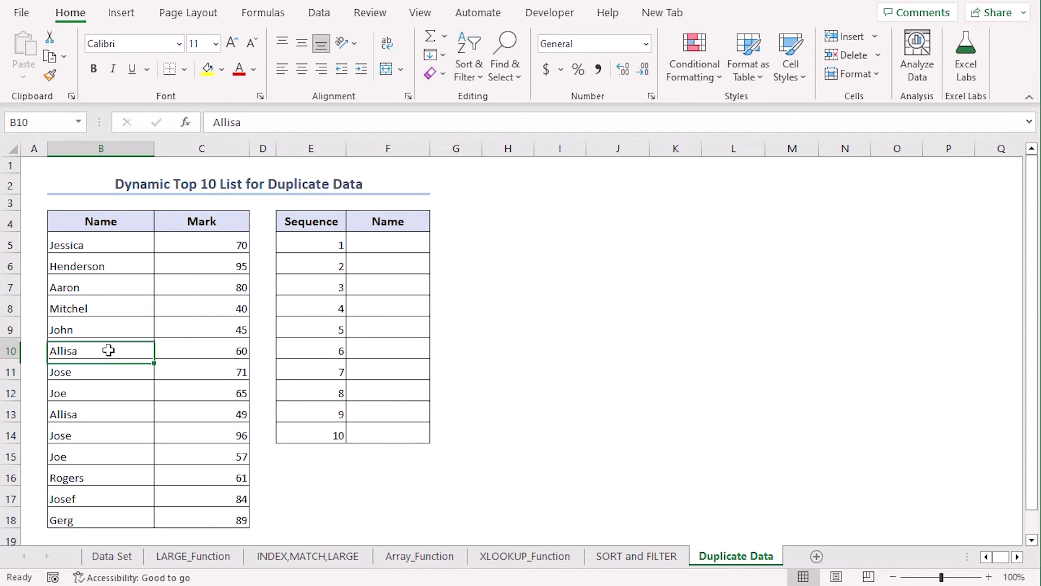
pyautogui.click(102, 395)
pyautogui.click(619, 436)
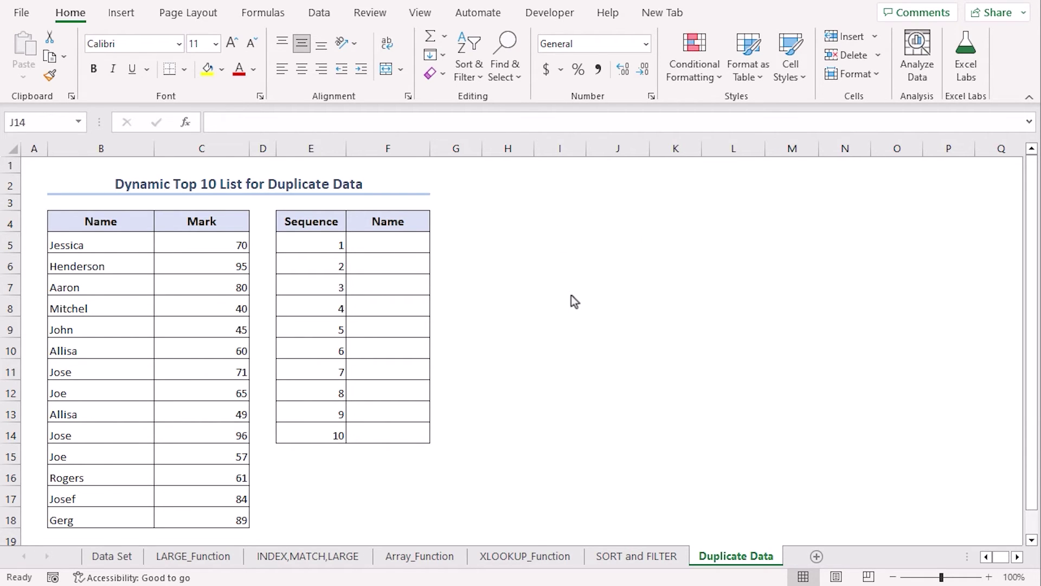
# Step: In F5, begin =INDEX($B$5:$B$18,MATCH( using the absolute names range
pyautogui.click(402, 241)
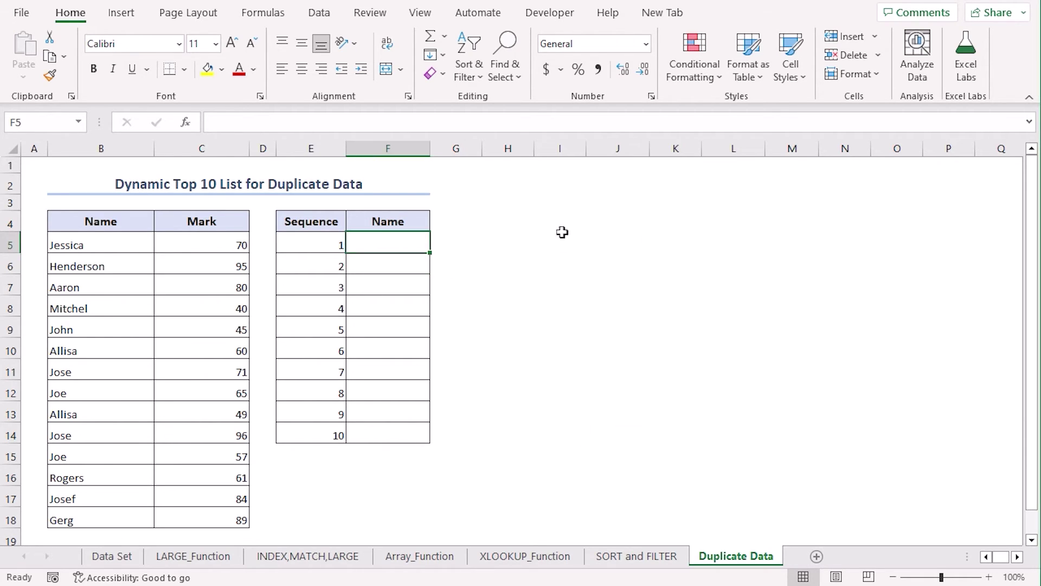
pyautogui.write('=index')
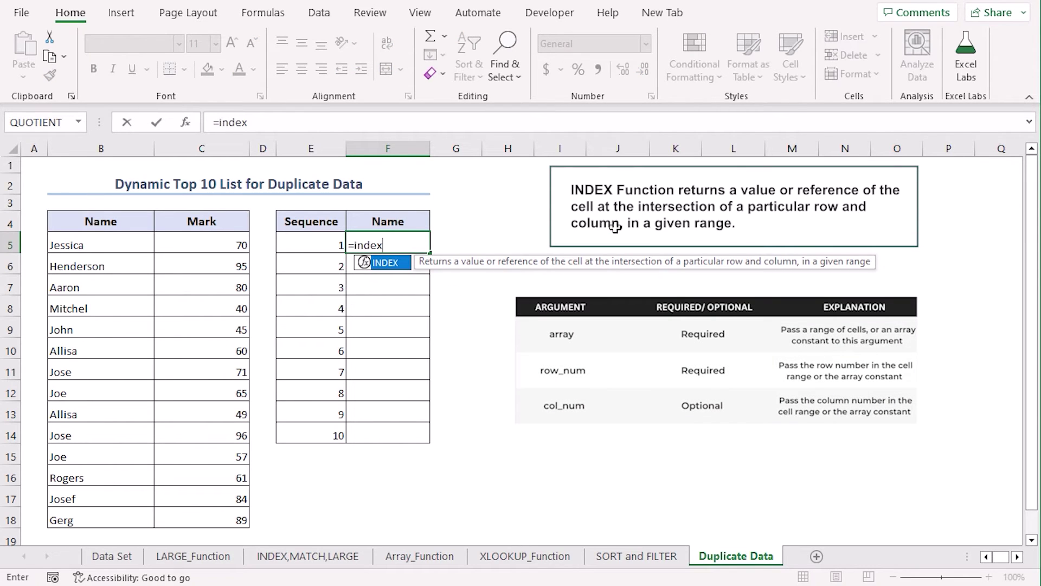
pyautogui.press('Tab')
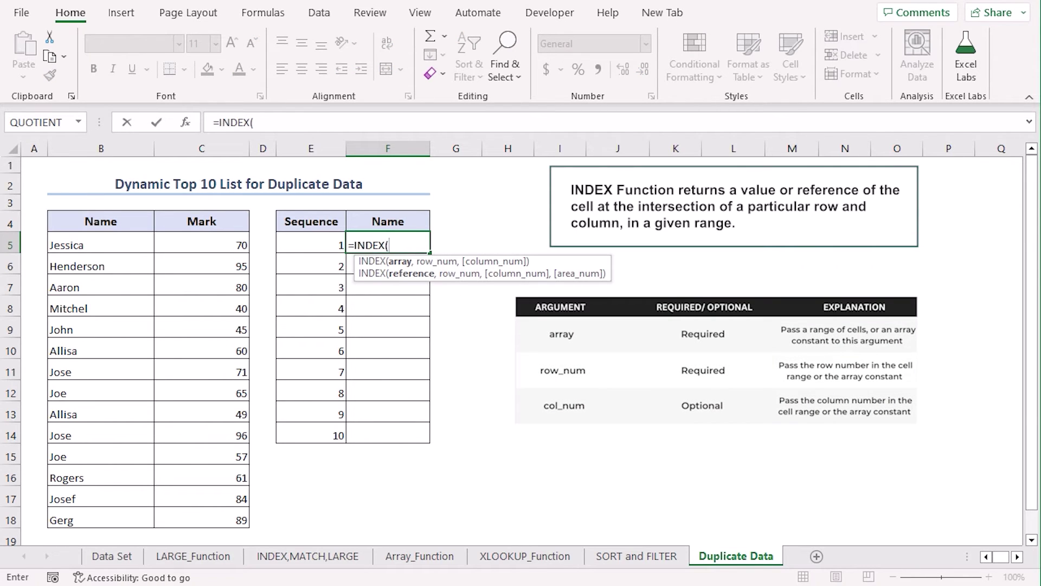
pyautogui.moveTo(86, 237); pyautogui.dragTo(118, 510)
pyautogui.press('F4')
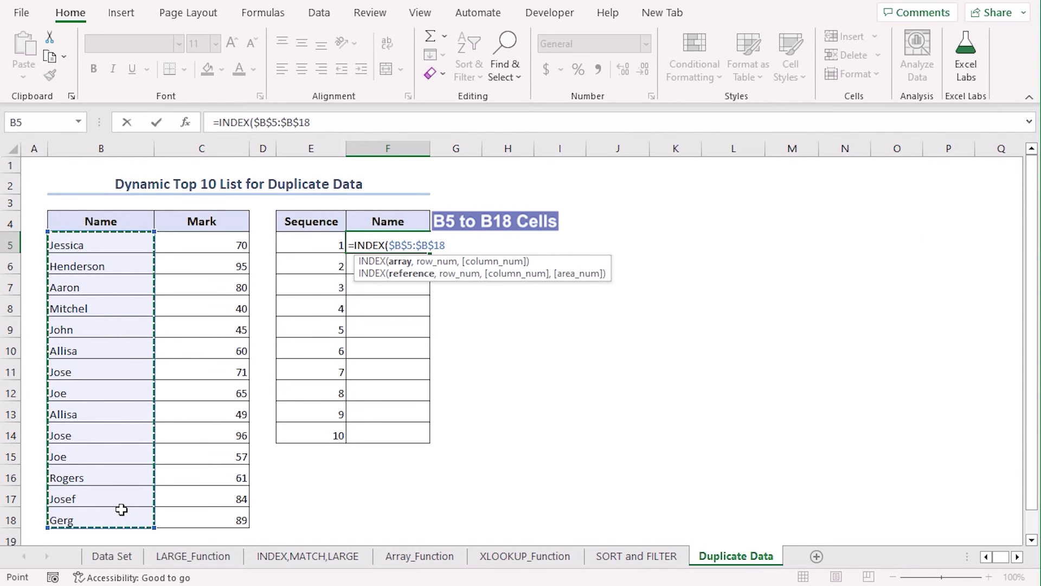
pyautogui.write(',')
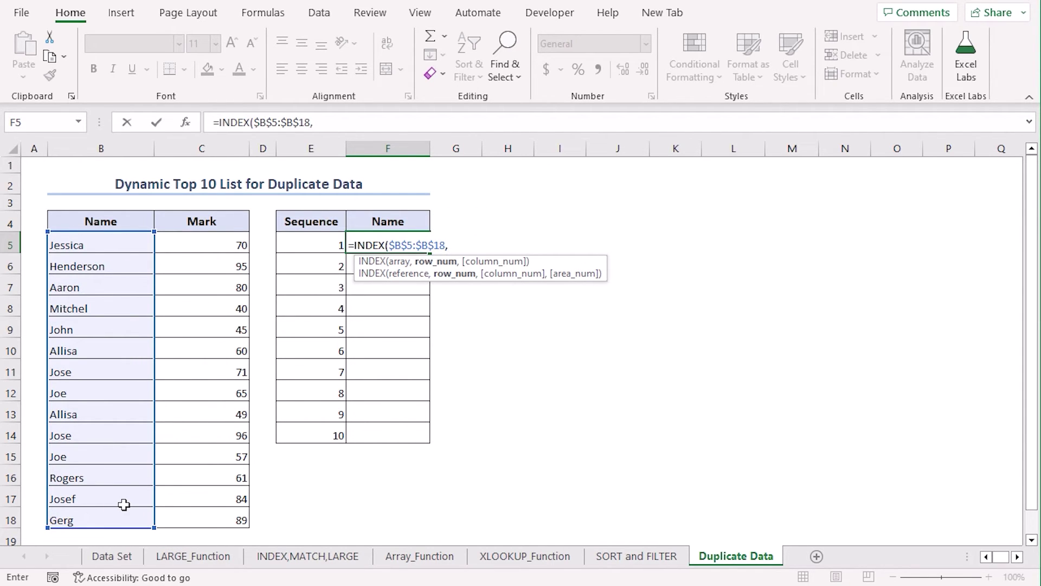
pyautogui.write('mat')
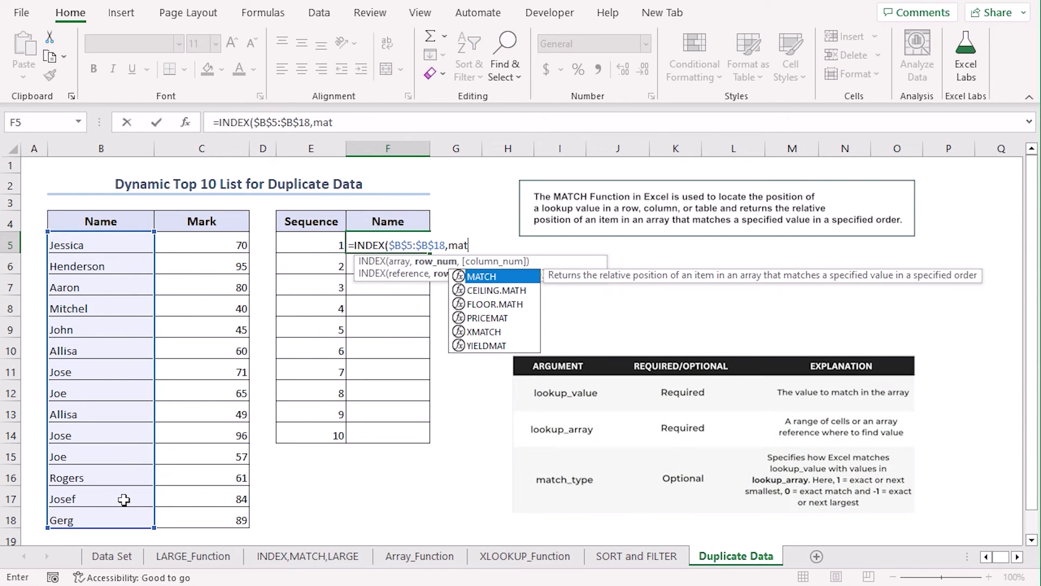
pyautogui.press('Tab')
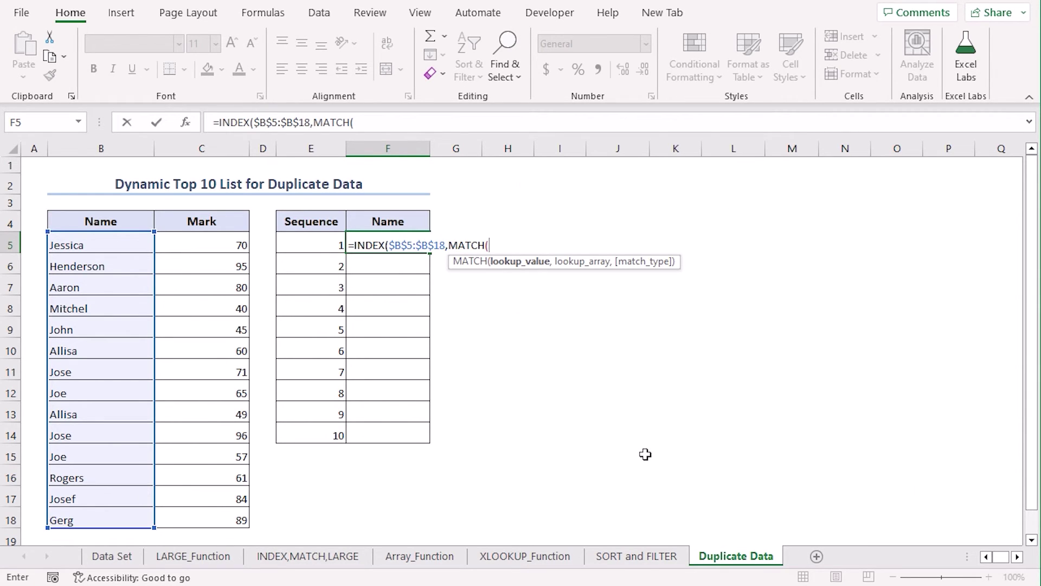
# Step: Add the MATCH condition 1,($C$5:$C$18=LARGE($C$5:$C$18,E5)) for the rank's mark
pyautogui.write('1,(')
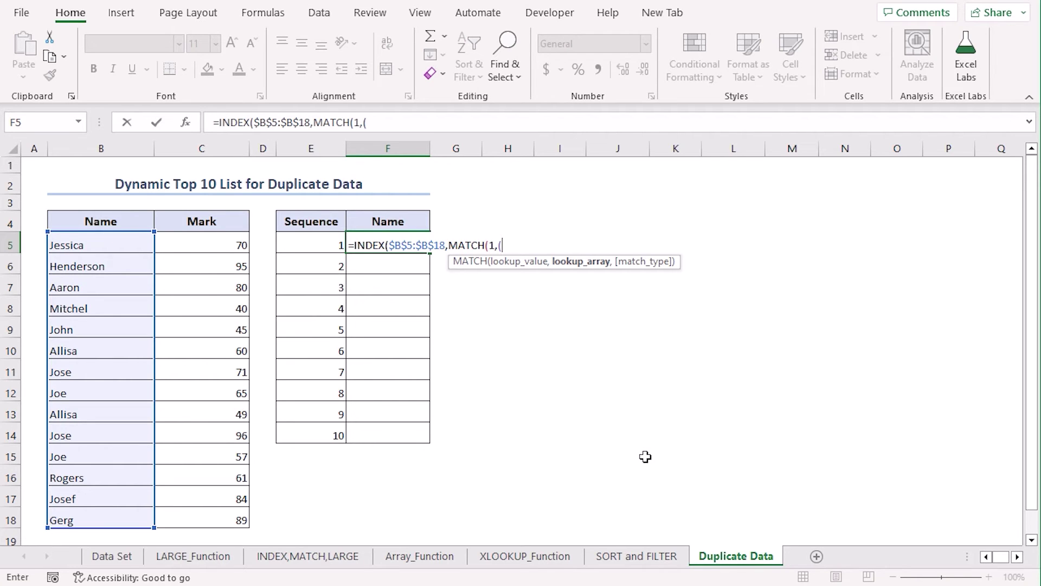
pyautogui.moveTo(204, 247); pyautogui.dragTo(224, 512)
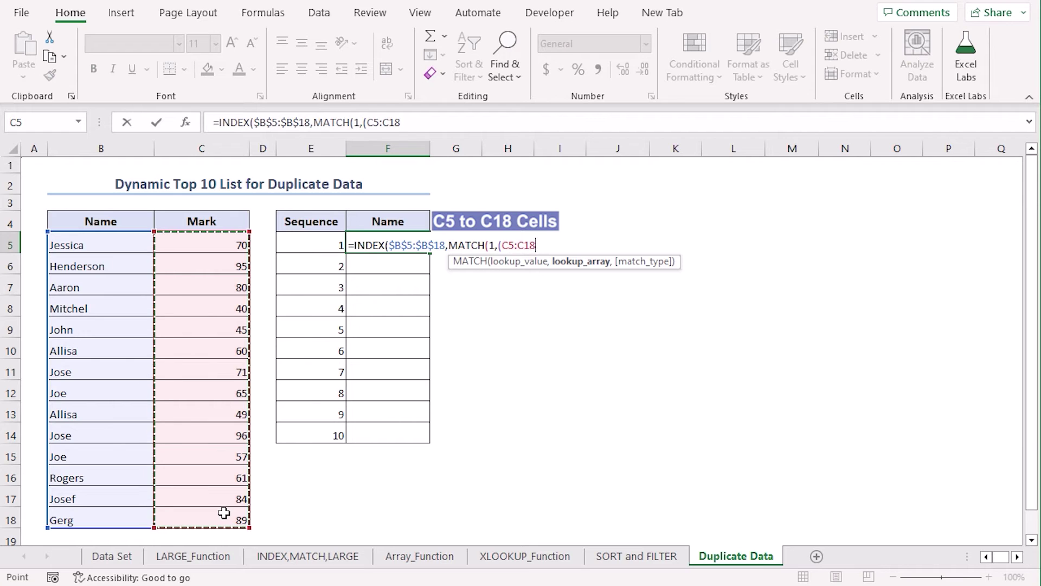
pyautogui.press('F4')
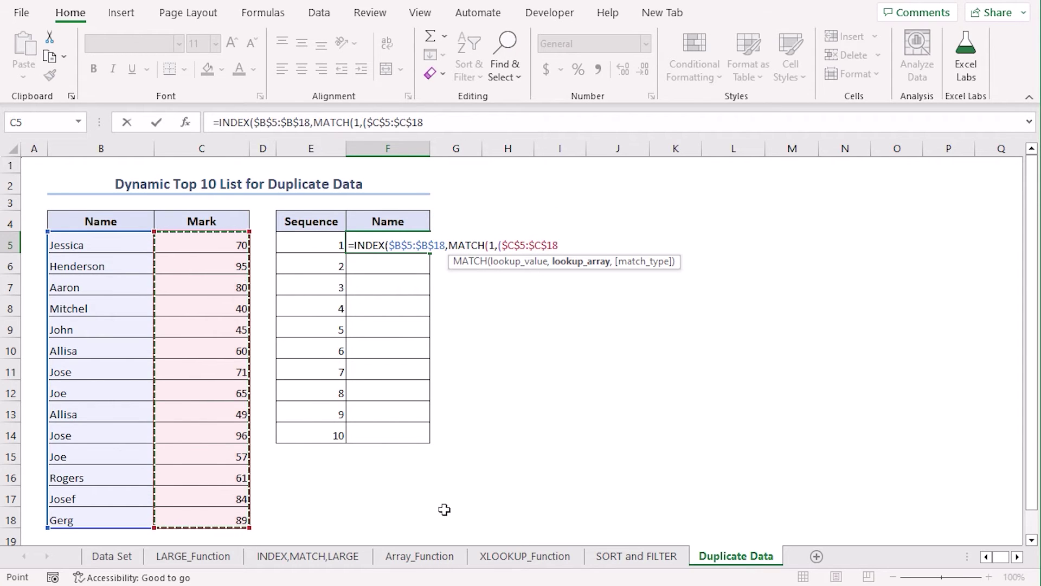
pyautogui.write('=large')
pyautogui.press('Tab')
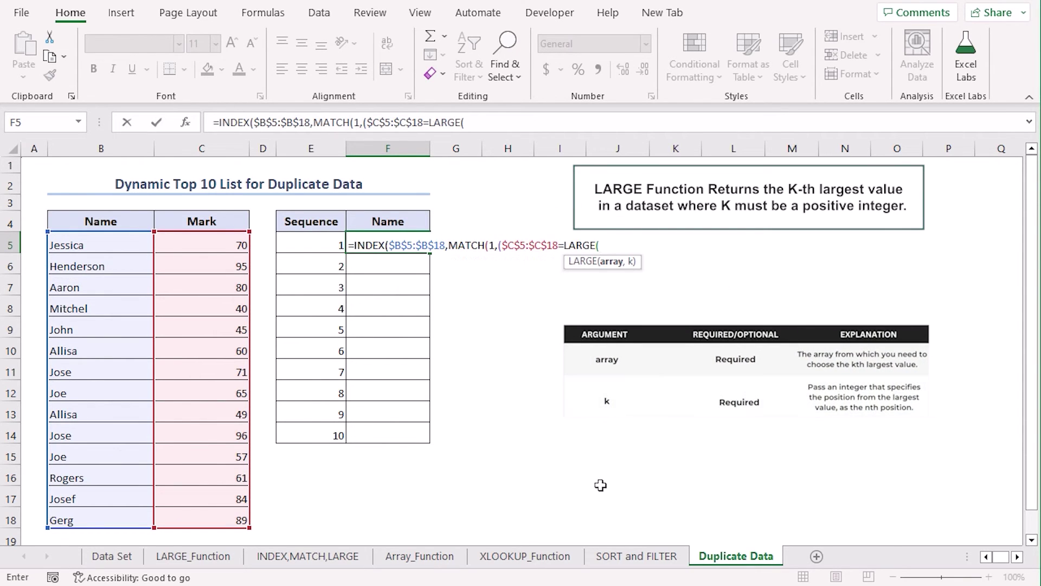
pyautogui.moveTo(198, 244); pyautogui.dragTo(189, 521)
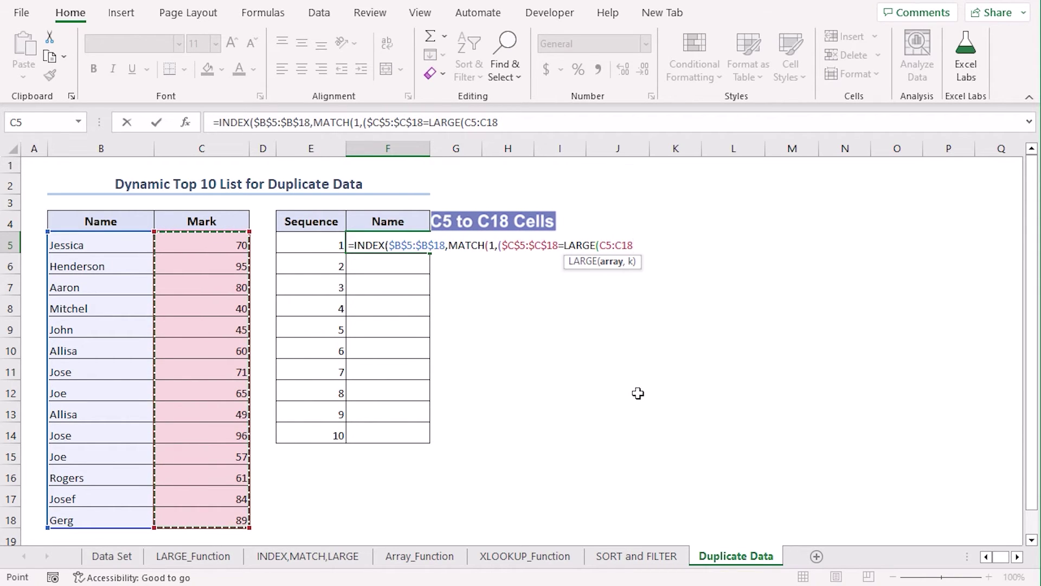
pyautogui.press('F4')
pyautogui.write(',')
pyautogui.click(301, 240)
# Step: Append *(COUNTIF(F$4:F4,$B$5:$B$18)=0),0)) and enter the formula, returning Jose
pyautogui.write(')')
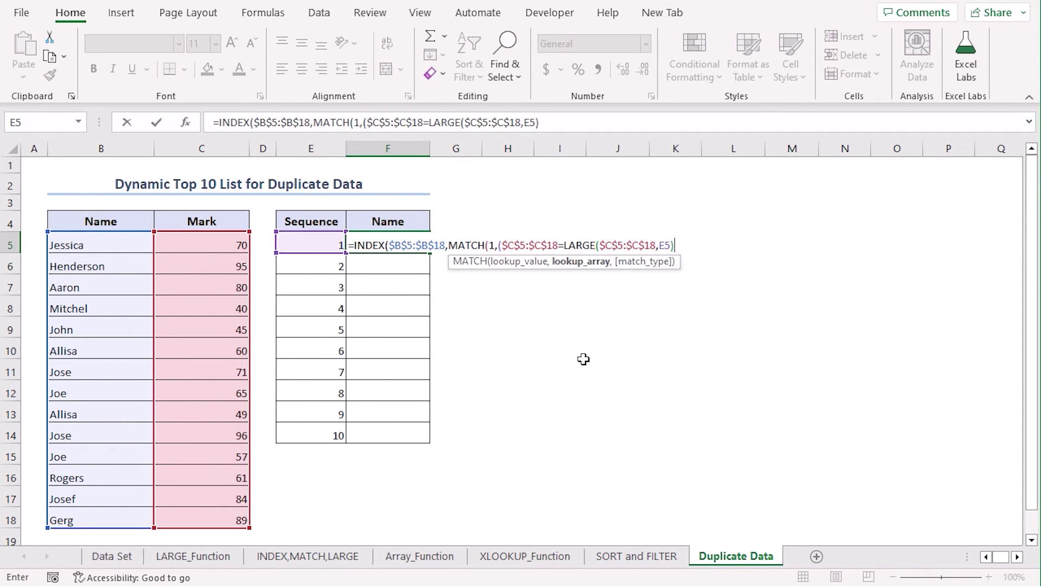
pyautogui.write(')*(co')
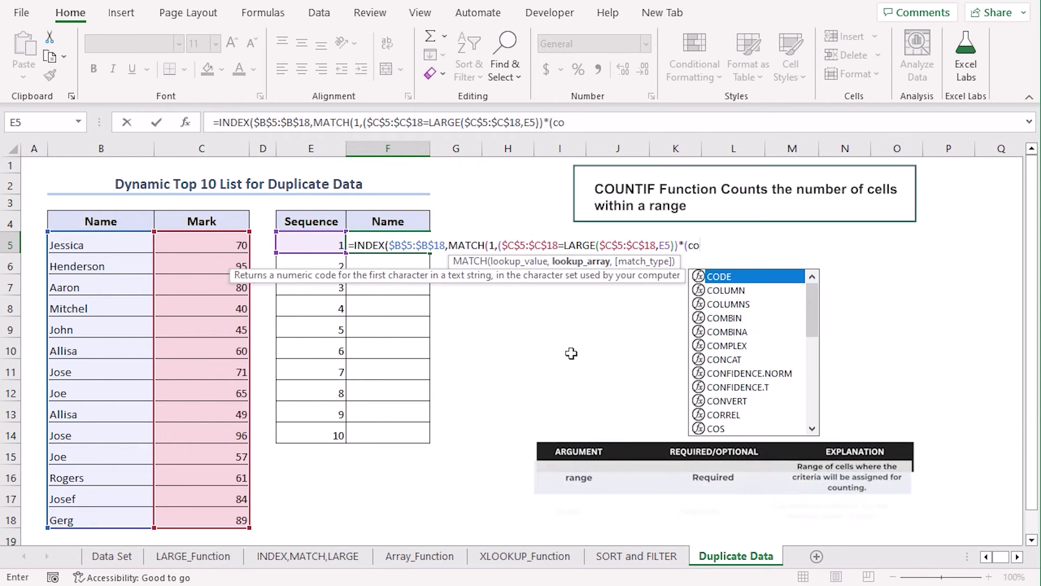
pyautogui.write('unti')
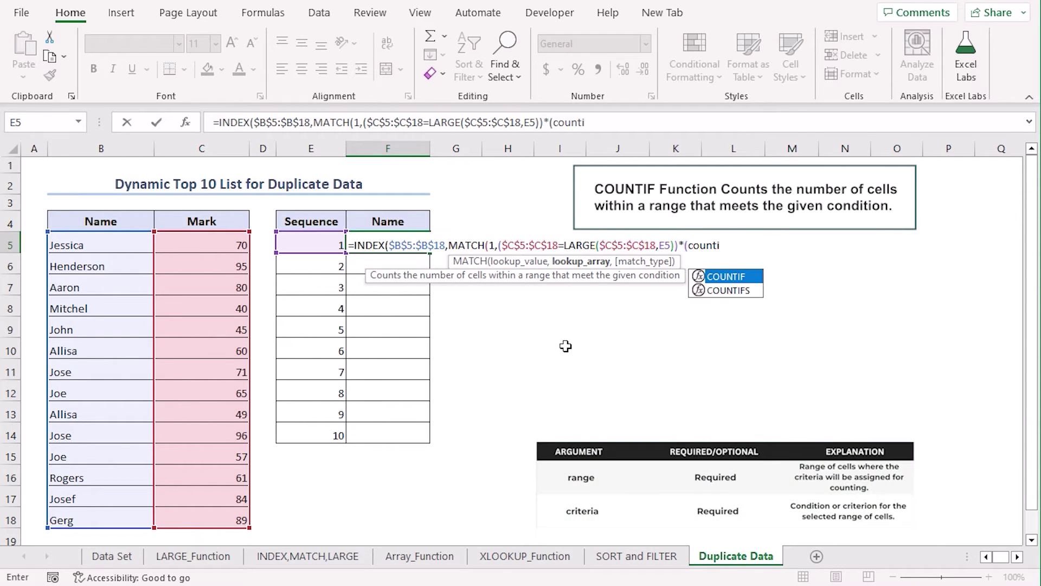
pyautogui.write('f')
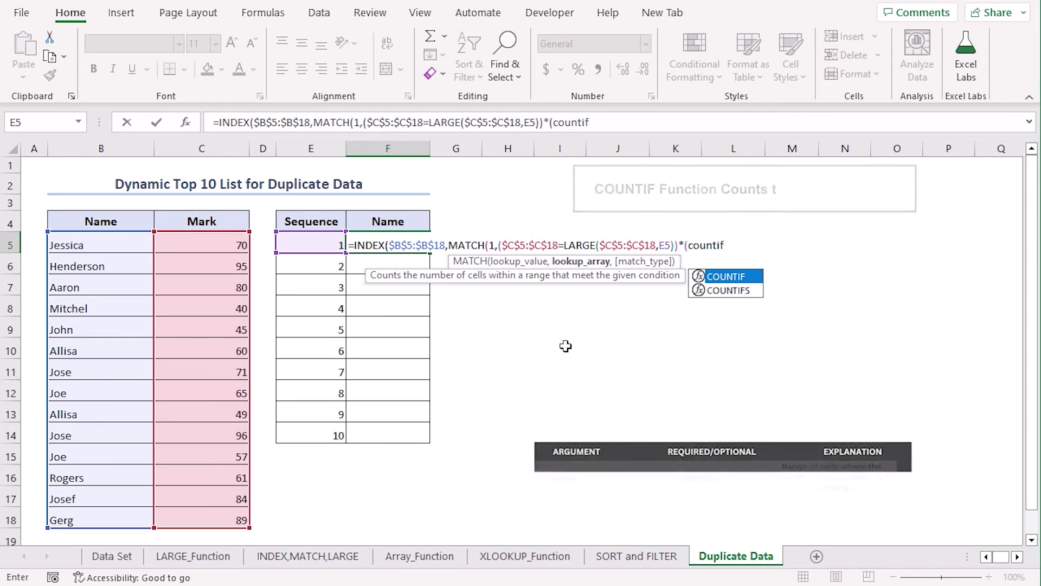
pyautogui.press('Tab')
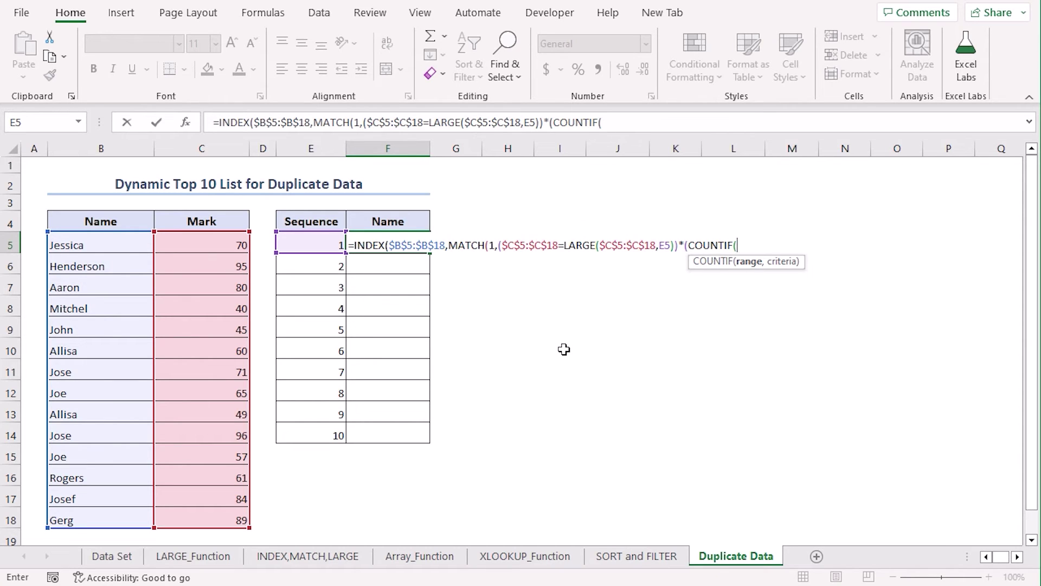
pyautogui.write('F4')
pyautogui.press('F4')
pyautogui.press('F4')
pyautogui.write(':')
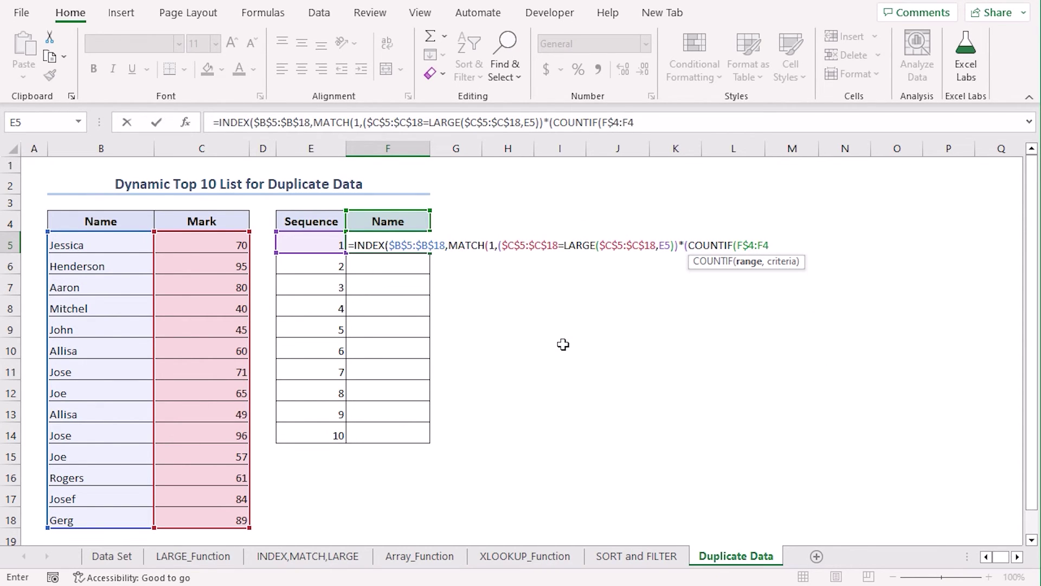
pyautogui.write('F4,')
pyautogui.moveTo(124, 242); pyautogui.dragTo(117, 519)
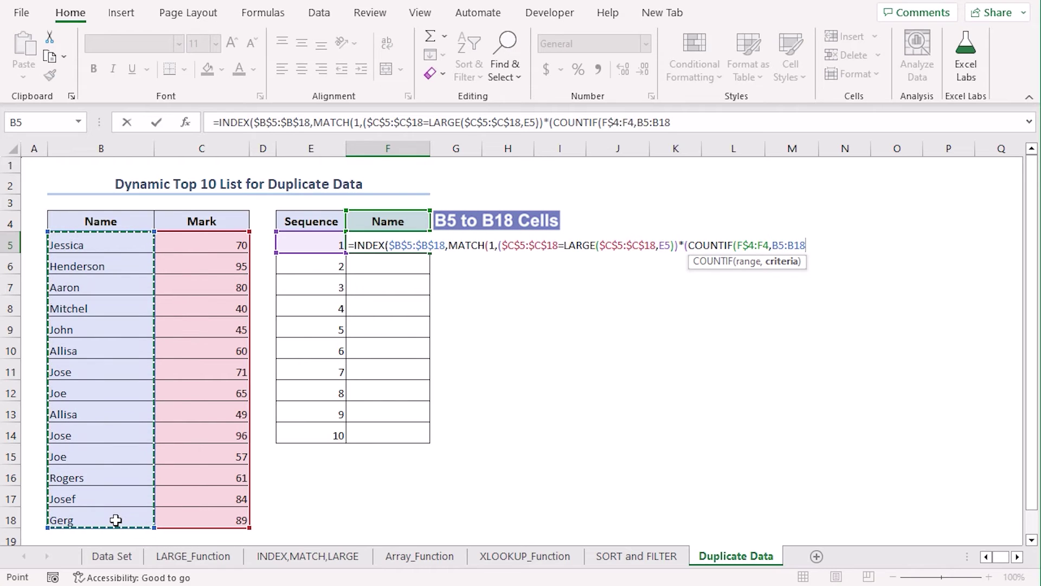
pyautogui.press('F4')
pyautogui.write(')')
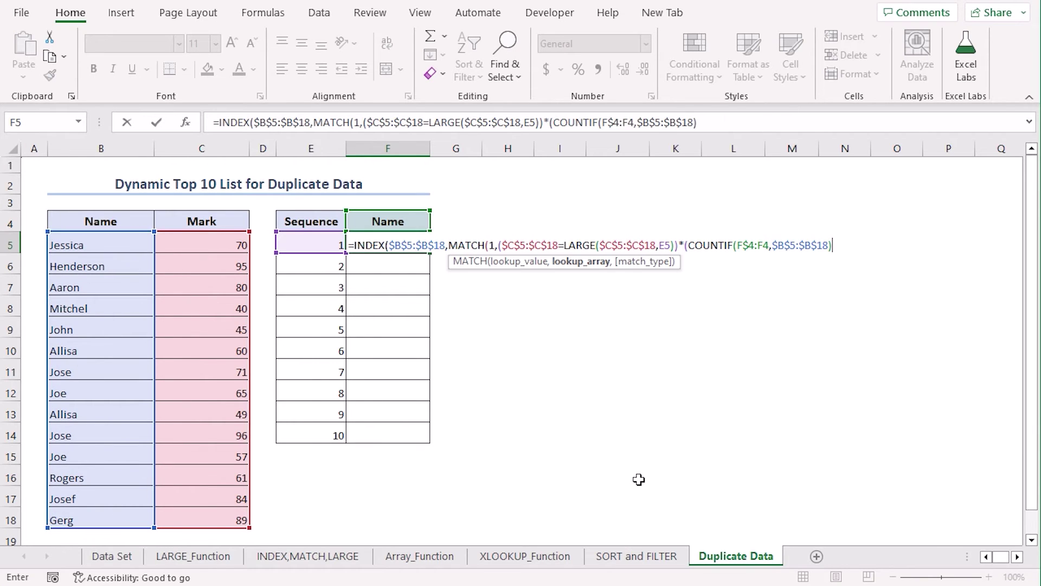
pyautogui.write('=0),0))')
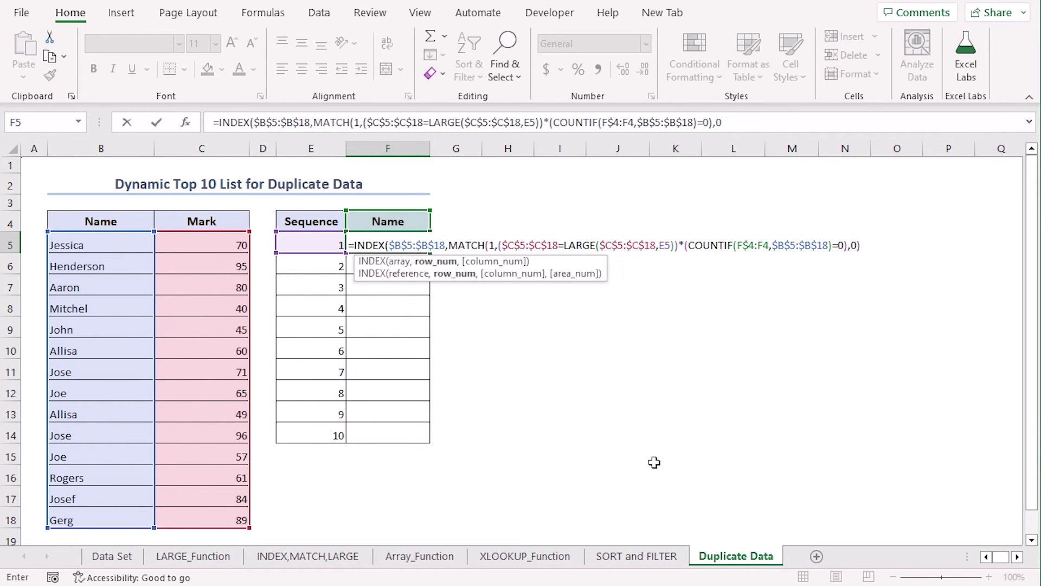
pyautogui.press('Return')
pyautogui.press('Up')
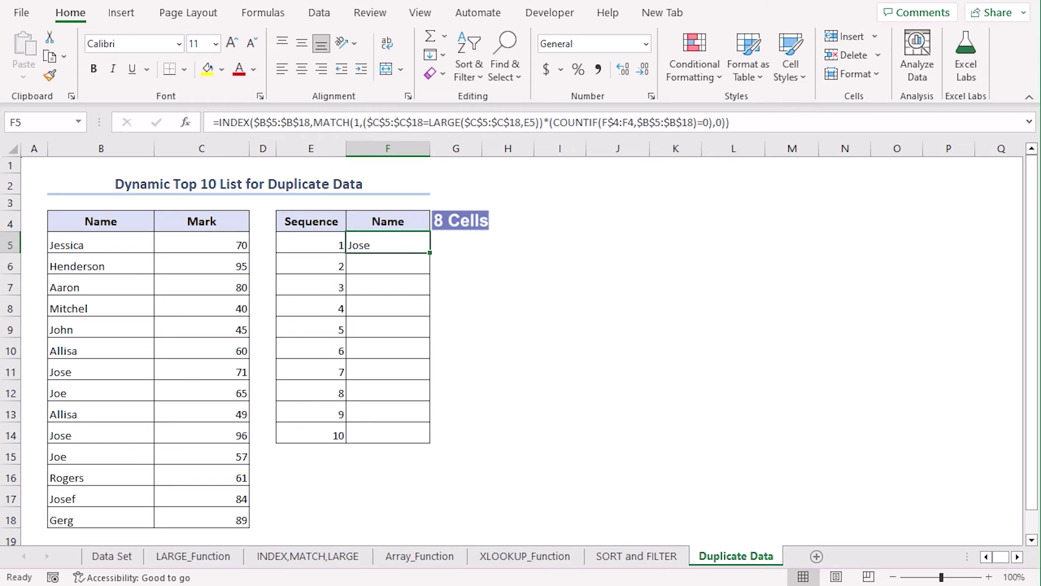
# Step: Copy F5's INDEX/MATCH formula down to F14 and inspect the #N/A result in F10
pyautogui.press('Return')
pyautogui.click(399, 241)
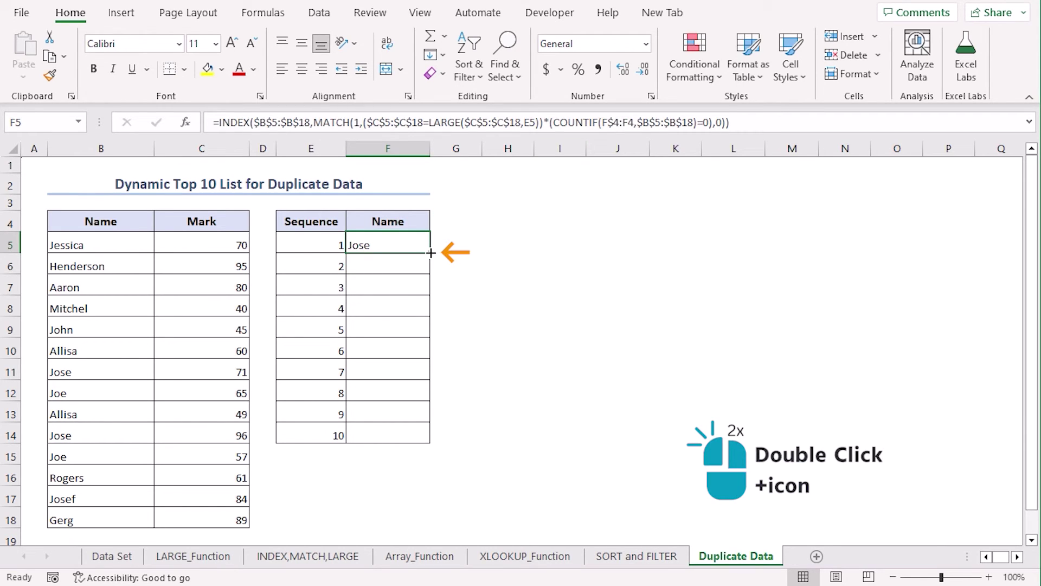
pyautogui.doubleClick(430, 253)
pyautogui.click(496, 327)
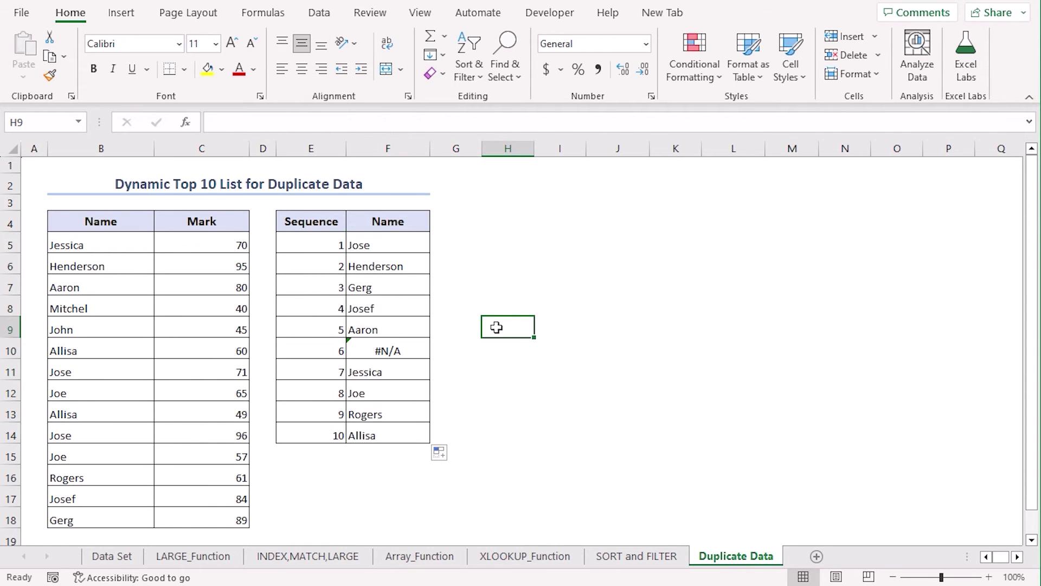
pyautogui.click(412, 350)
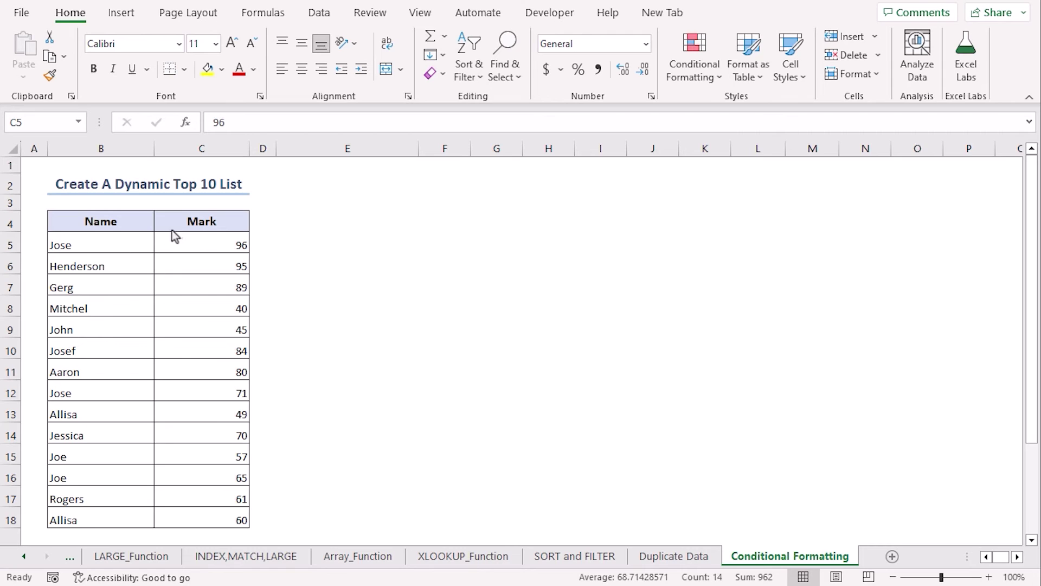
# Step: Apply a Top 10 Items rule with Light Red Fill and Dark Red Text to marks C5:C18
pyautogui.click(188, 247)
pyautogui.hotkey('ctrl', 'shift', 'Down')
pyautogui.moveTo(185, 244); pyautogui.dragTo(181, 519)
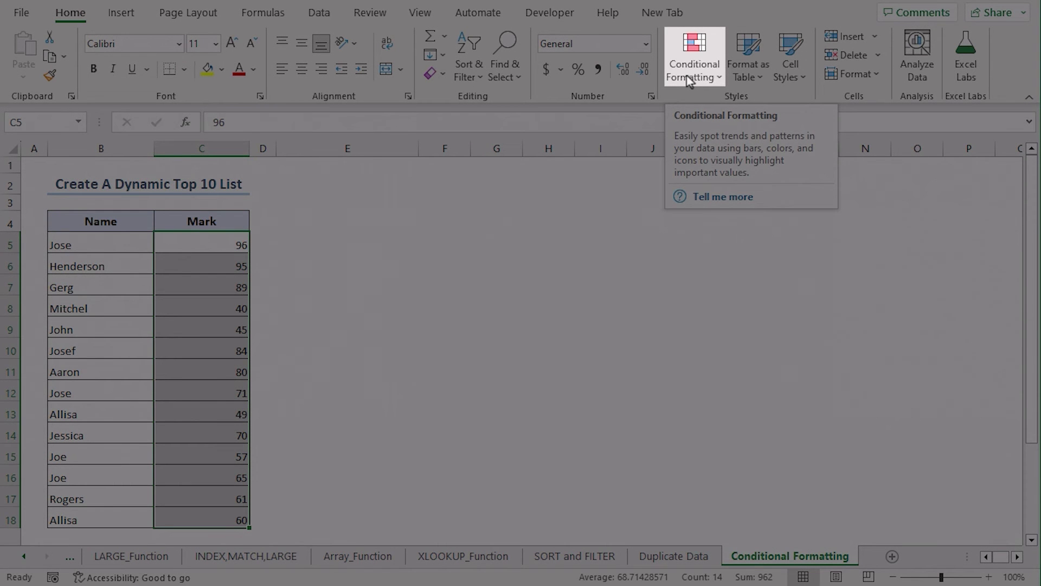
pyautogui.click(689, 81)
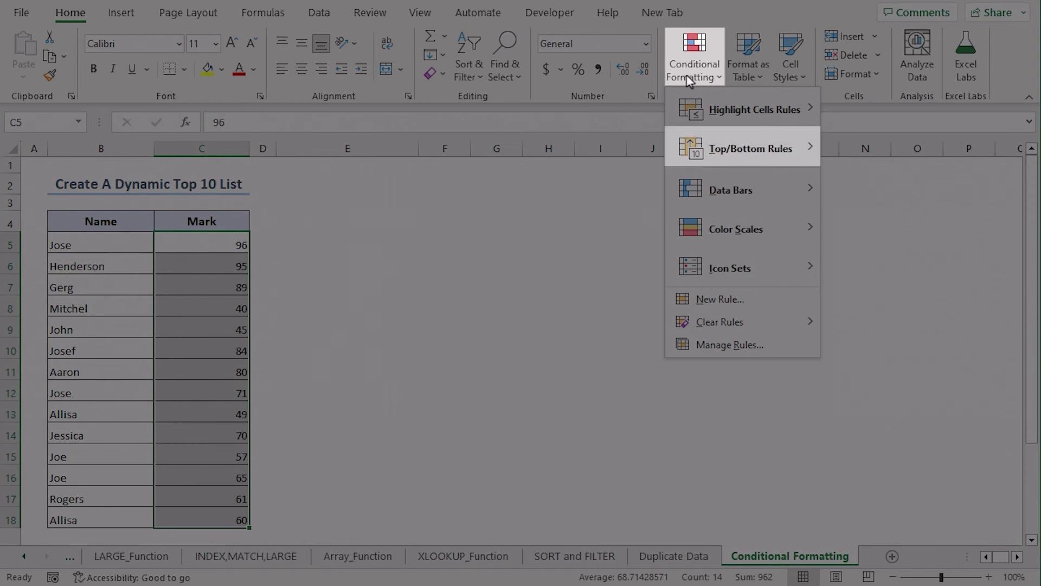
pyautogui.moveTo(746, 161)
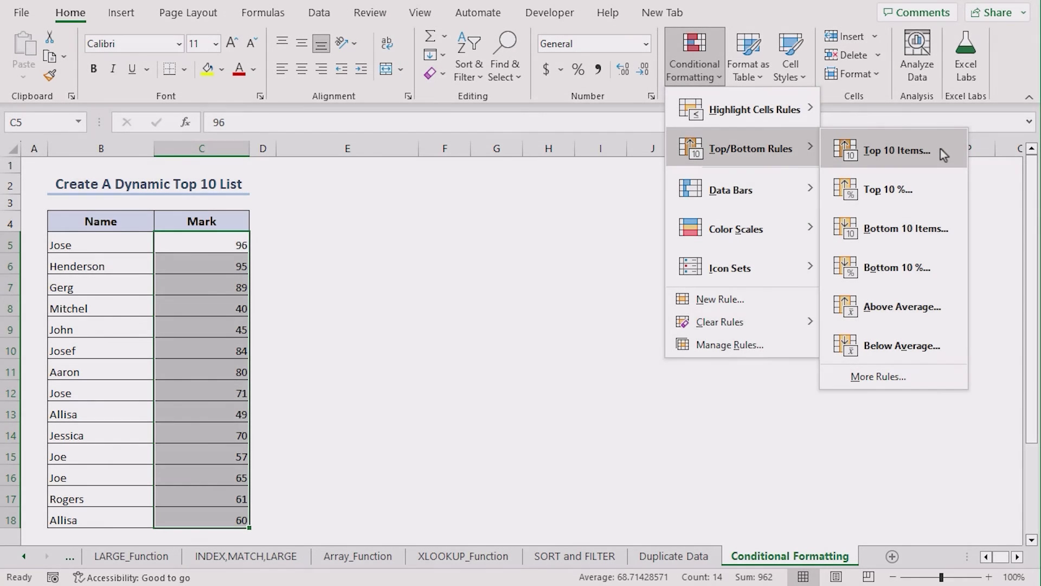
pyautogui.click(943, 155)
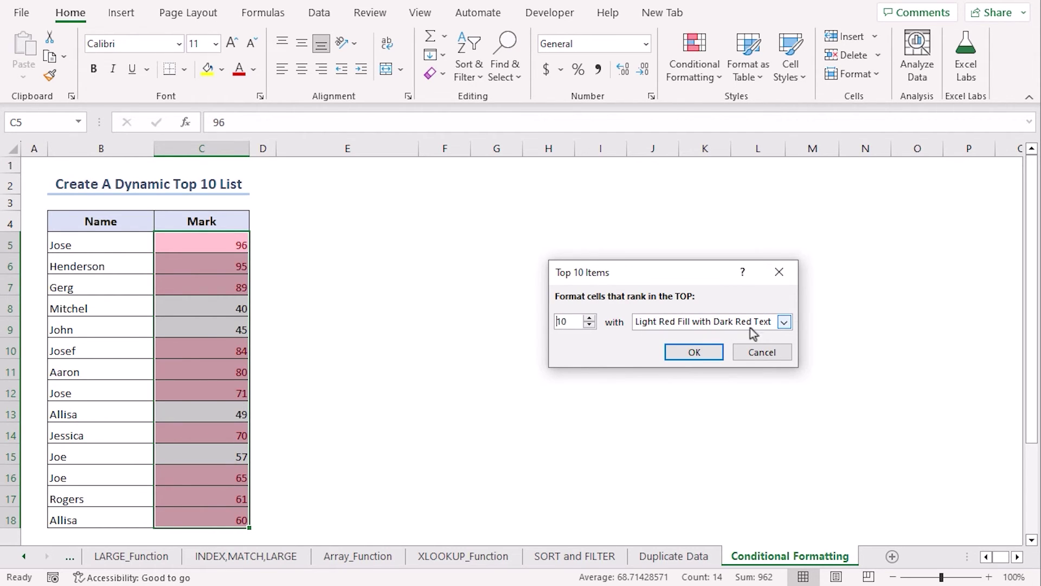
pyautogui.click(693, 353)
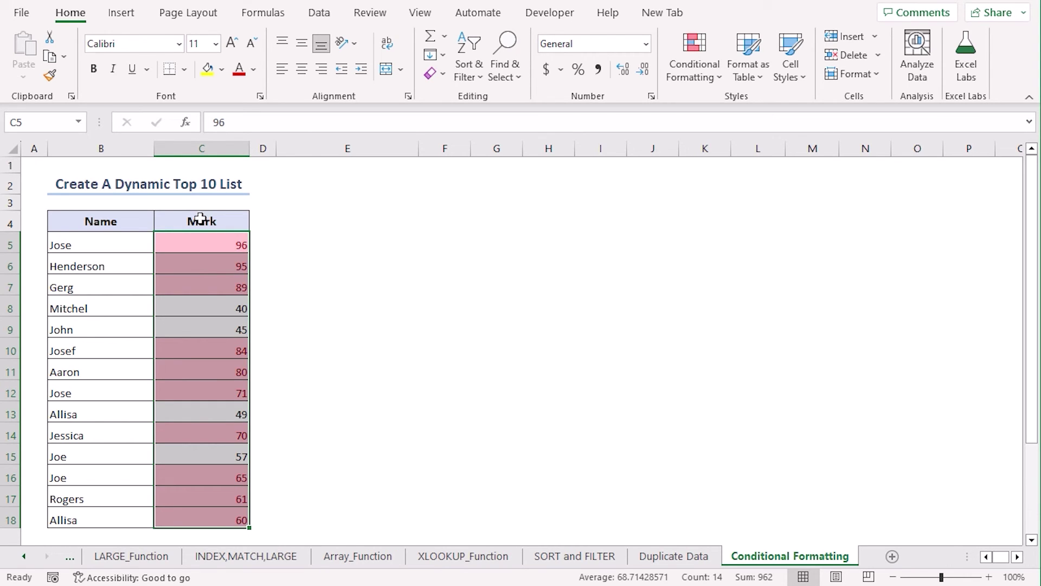
pyautogui.moveTo(178, 221); pyautogui.dragTo(174, 516)
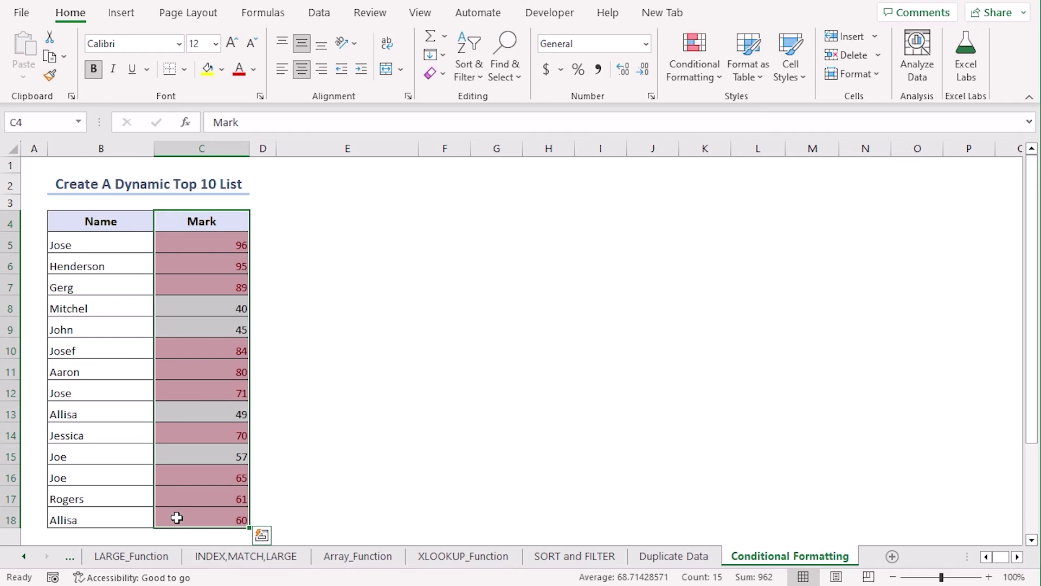
# Step: Filter the Mark column by the pink cell colour, leaving only the ten top-mark rows
pyautogui.rightClick(231, 221)
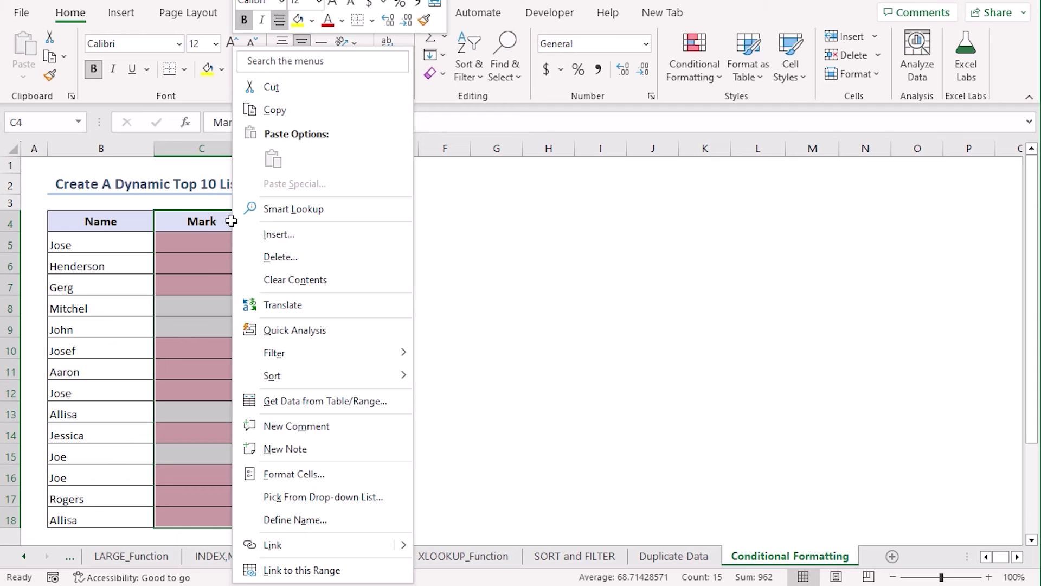
pyautogui.moveTo(377, 350)
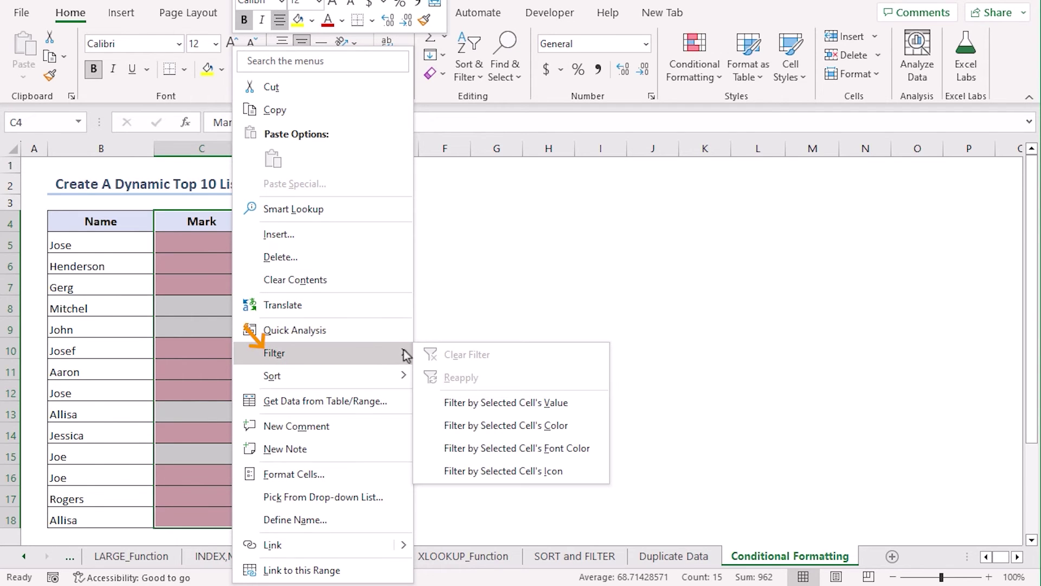
pyautogui.click(503, 425)
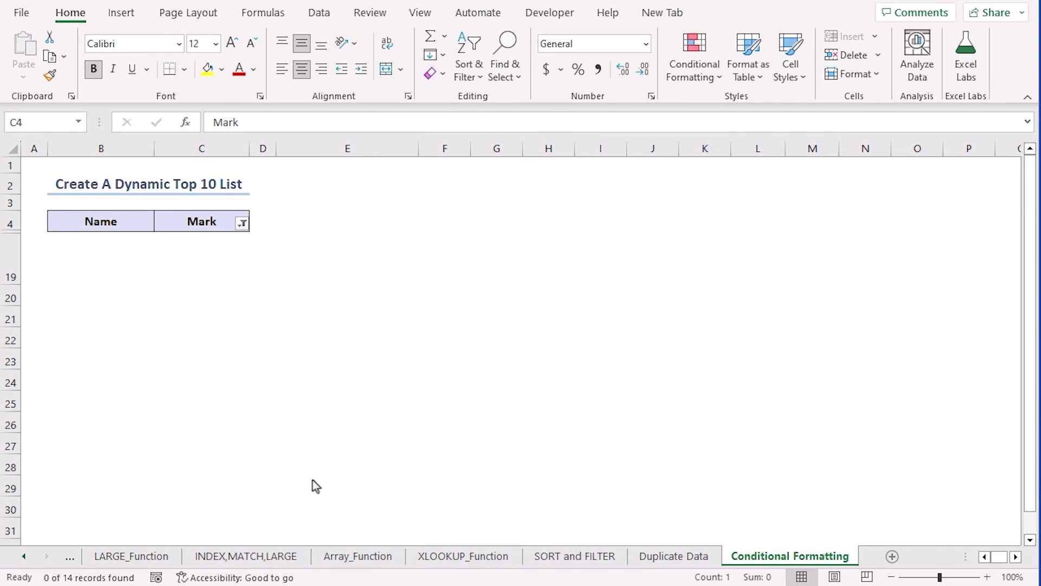
pyautogui.click(242, 227)
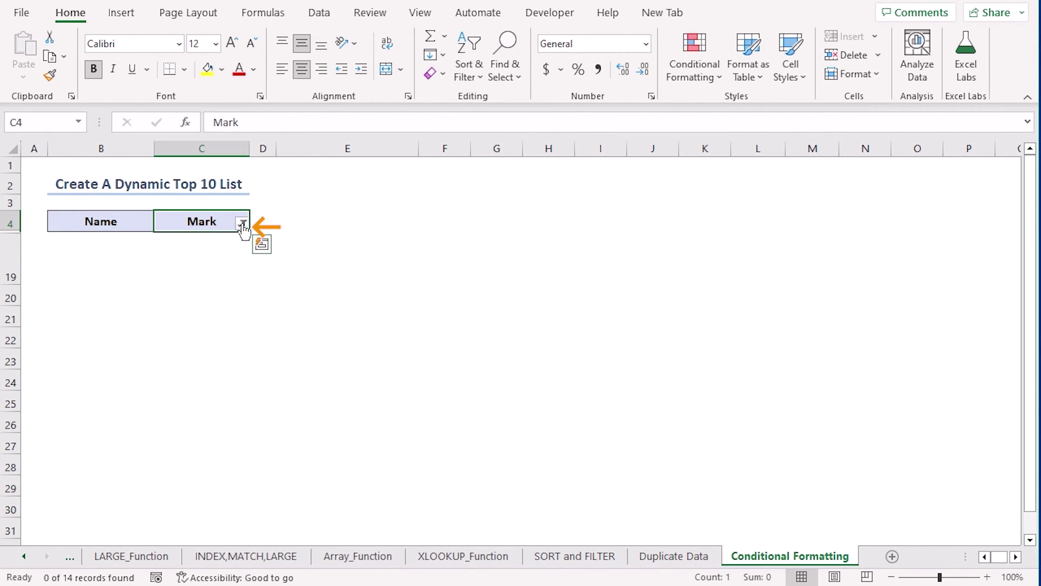
pyautogui.click(242, 223)
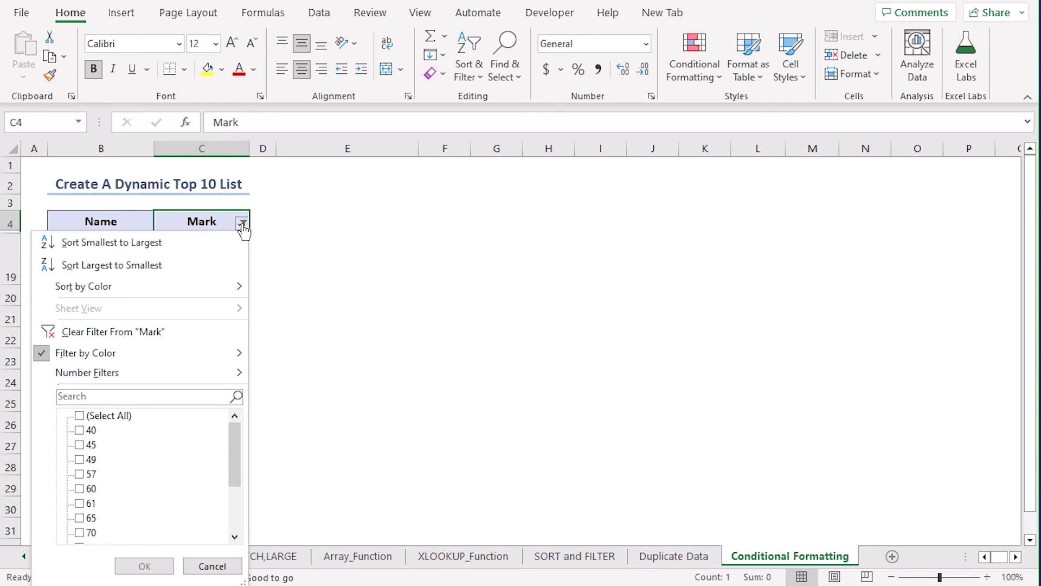
pyautogui.moveTo(174, 351)
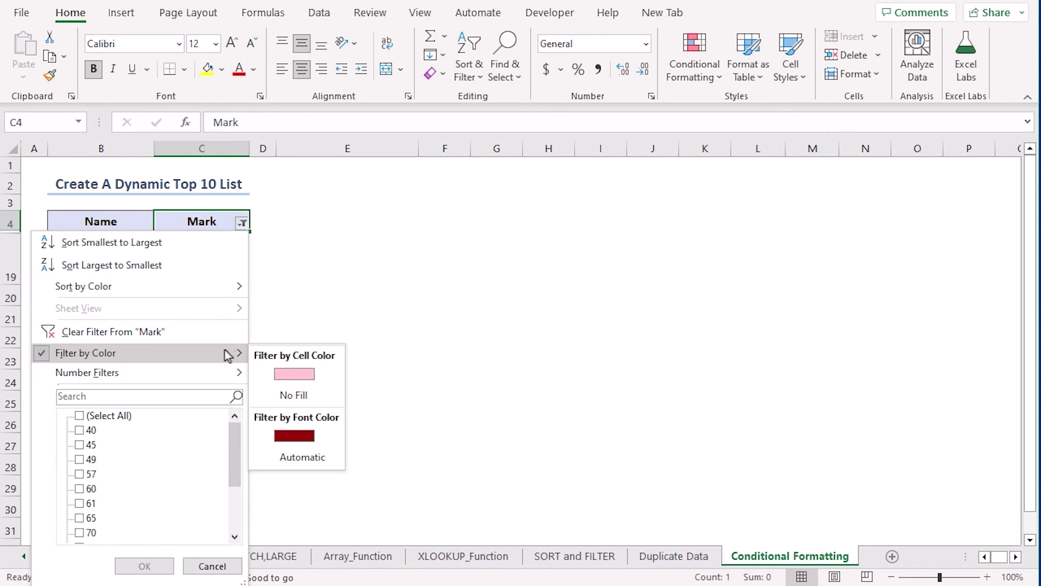
pyautogui.click(318, 375)
pyautogui.click(348, 342)
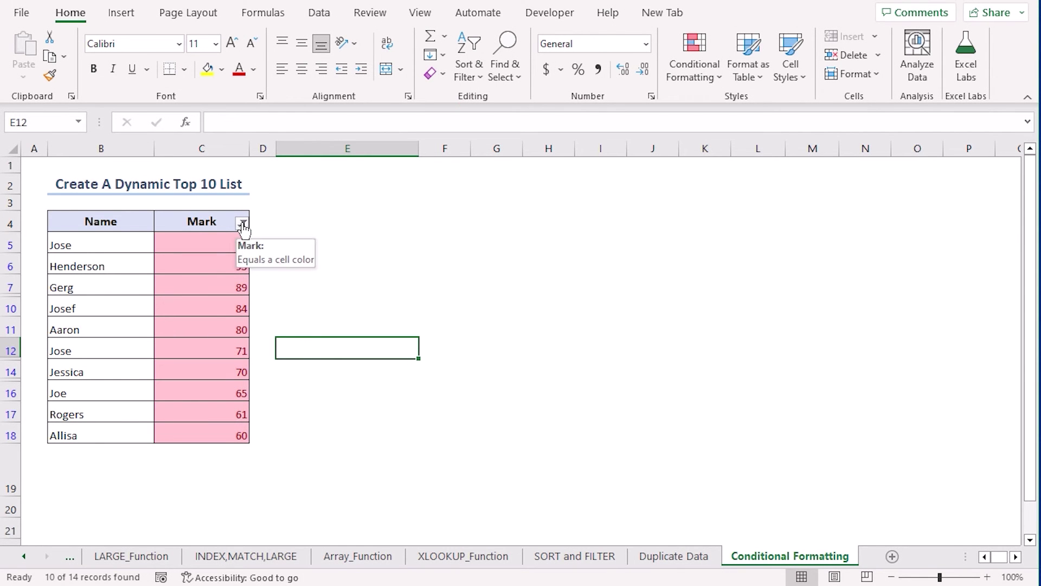
# Step: Sort the filtered rows by Mark largest to smallest, expanding the sort to include names
pyautogui.click(242, 222)
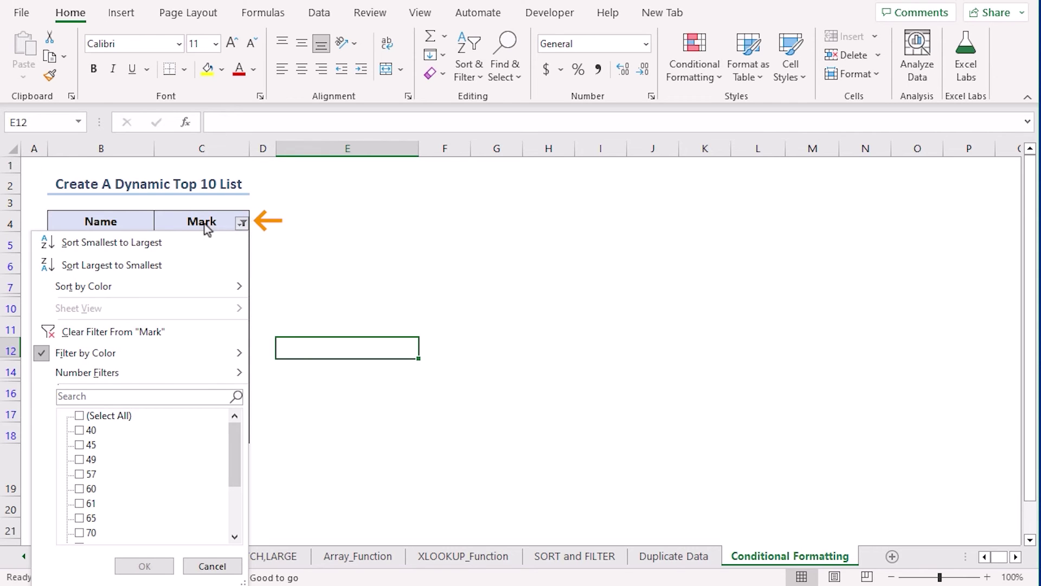
pyautogui.click(174, 267)
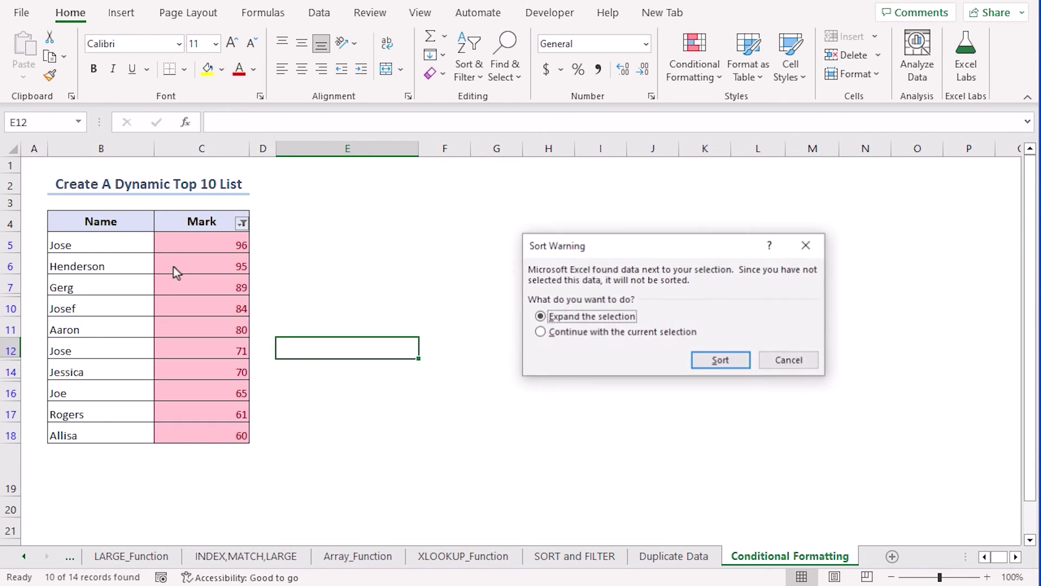
pyautogui.click(721, 365)
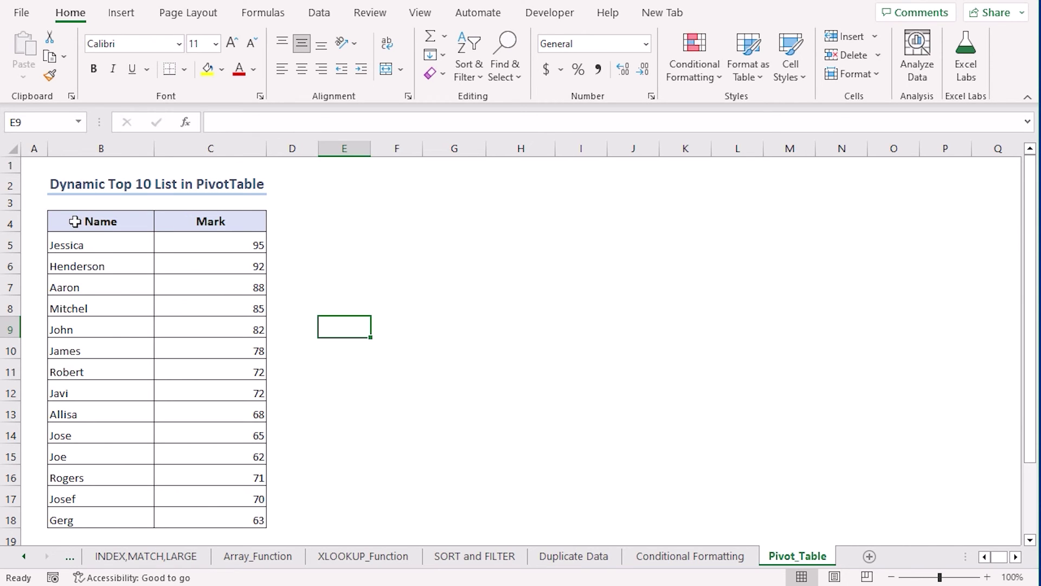
# Step: Insert a PivotTable from B4:C18 on the existing Pivot_Table sheet at cell E3
pyautogui.moveTo(75, 223); pyautogui.dragTo(227, 515)
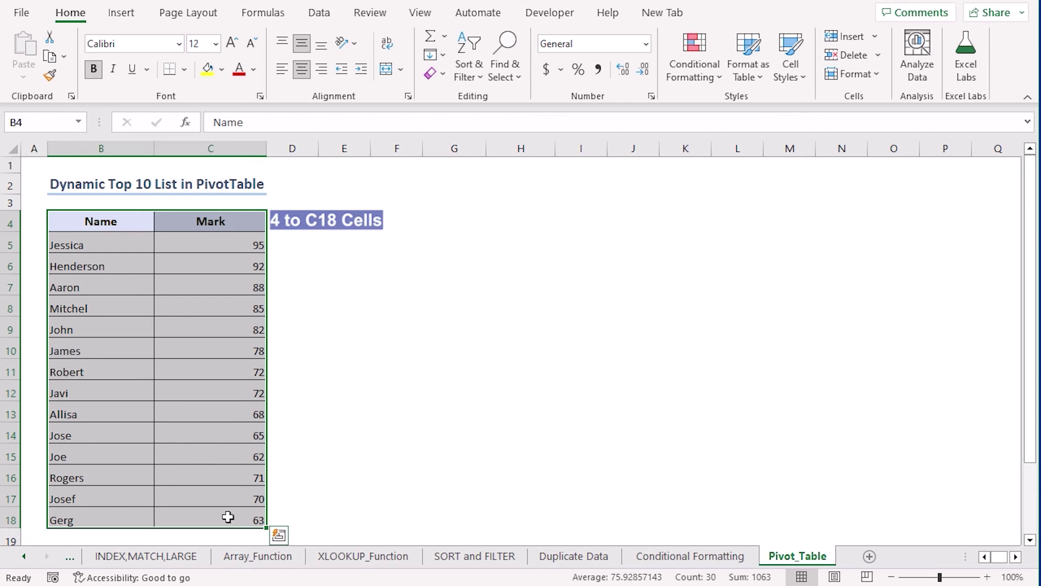
pyautogui.click(130, 19)
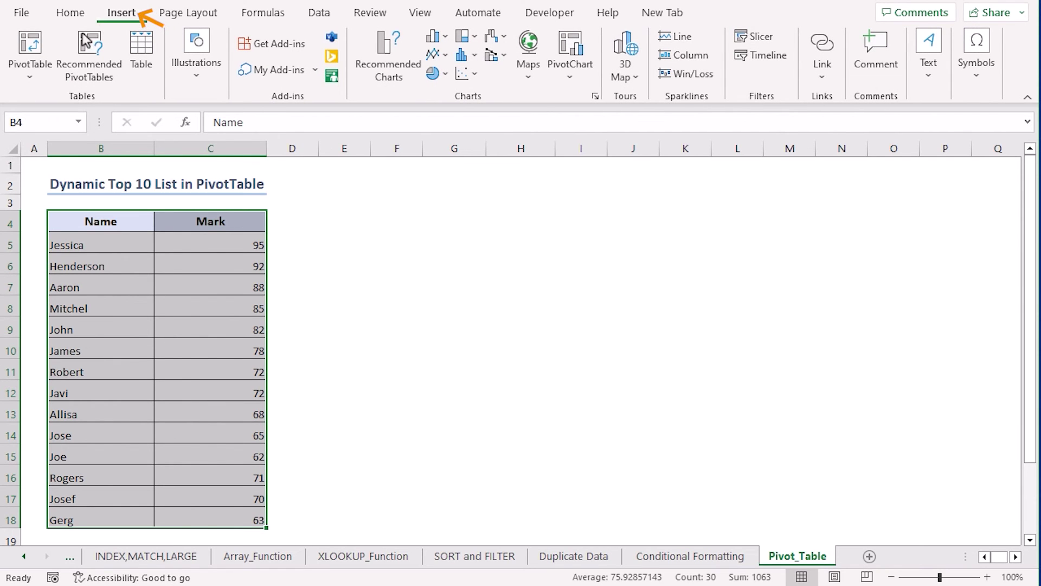
pyautogui.click(40, 61)
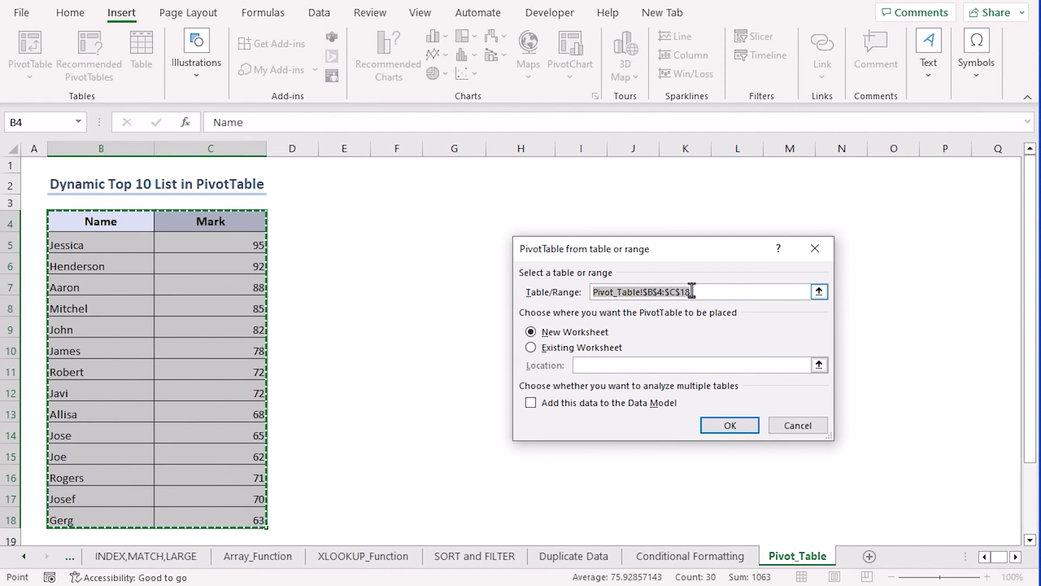
pyautogui.click(531, 348)
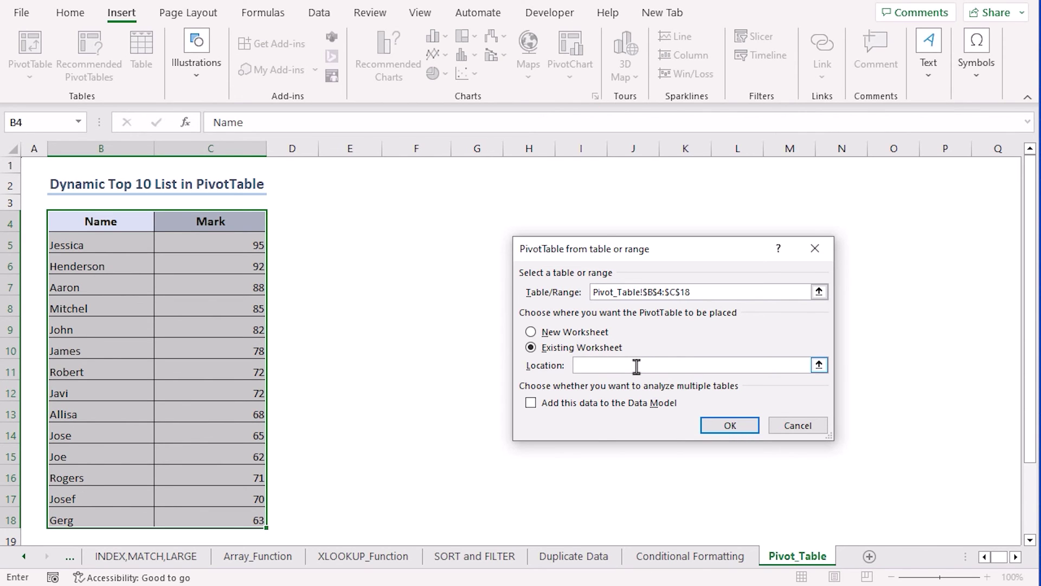
pyautogui.click(350, 202)
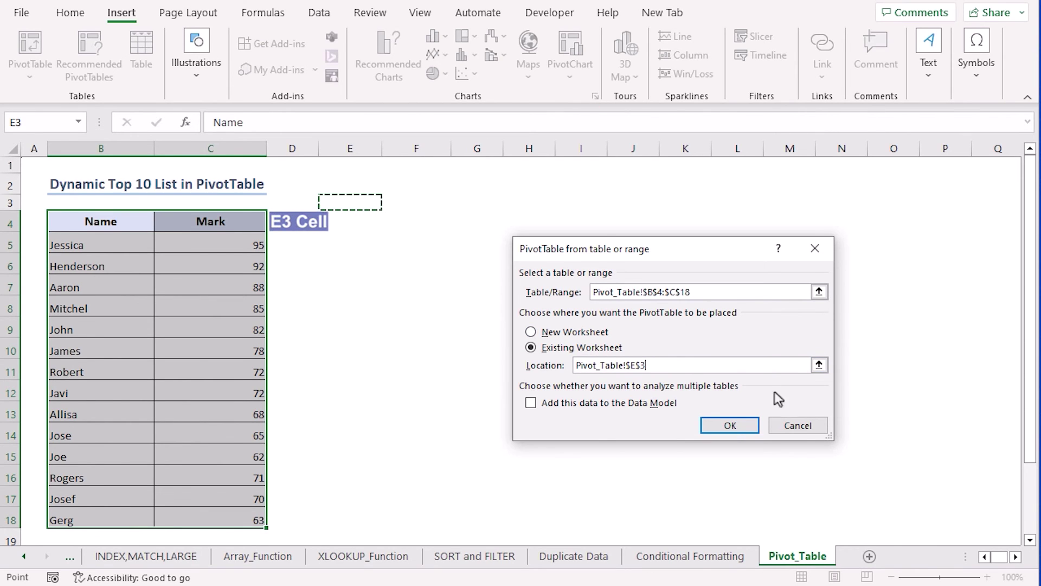
pyautogui.click(732, 423)
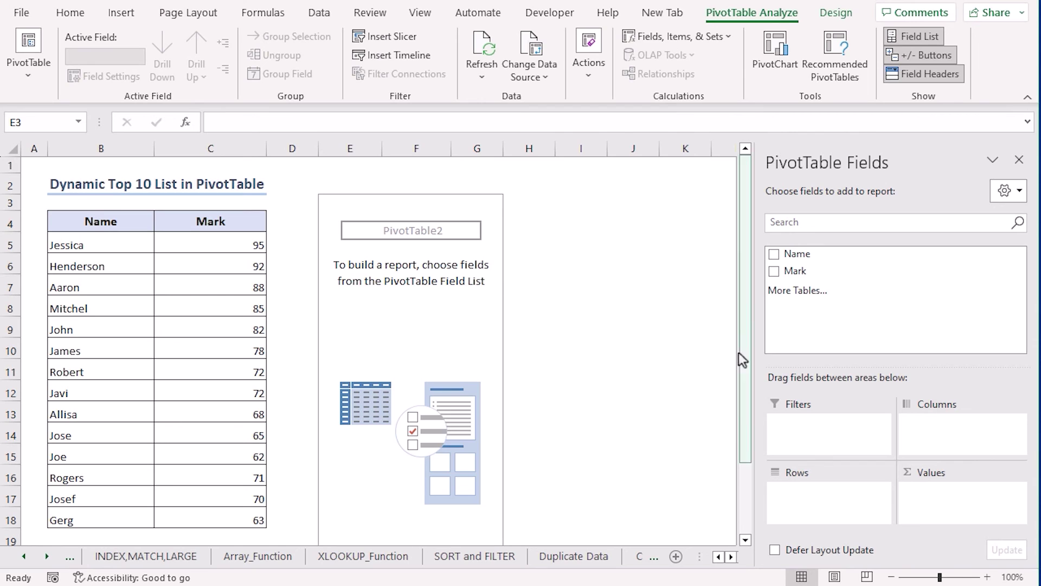
# Step: Put Name in Rows and Mark in Values, showing each name's Sum of Mark totalling 1063
pyautogui.moveTo(796, 253); pyautogui.dragTo(826, 506)
pyautogui.moveTo(800, 271); pyautogui.dragTo(973, 498)
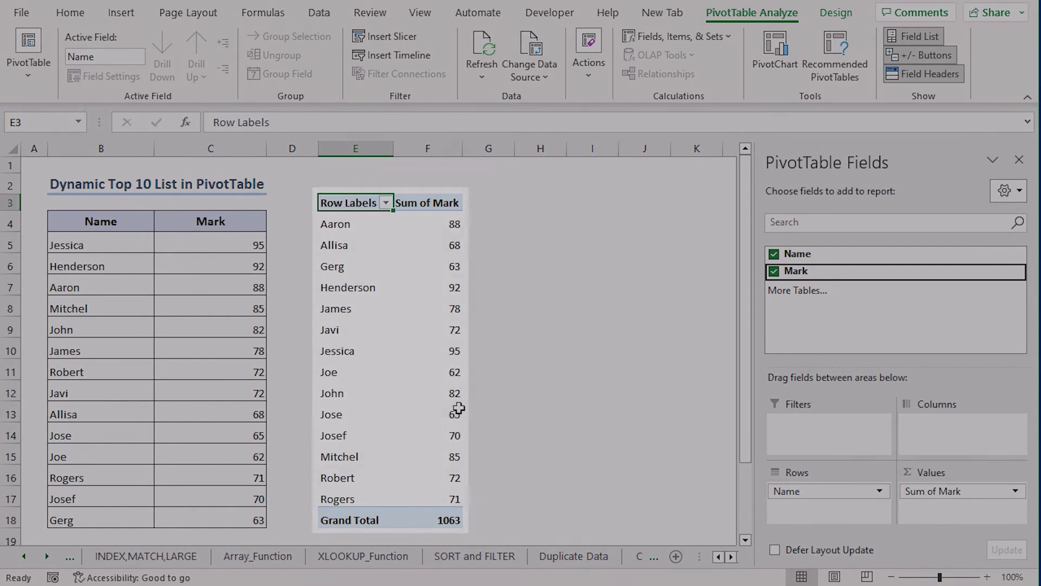
pyautogui.click(538, 395)
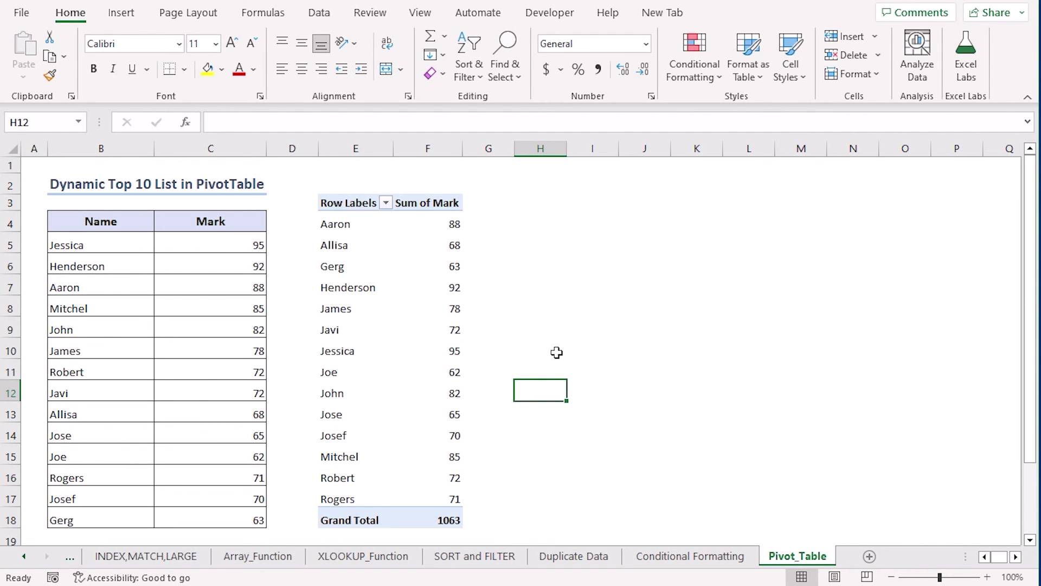
# Step: Apply a Top 10 Items value filter by Sum of Mark to the PivotTable's Row Labels
pyautogui.click(386, 203)
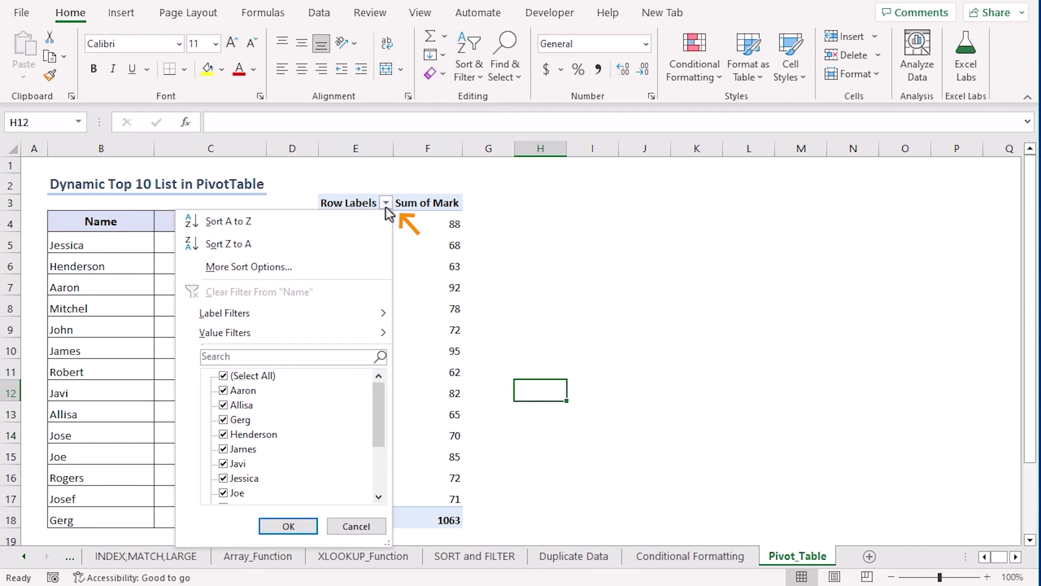
pyautogui.moveTo(358, 332)
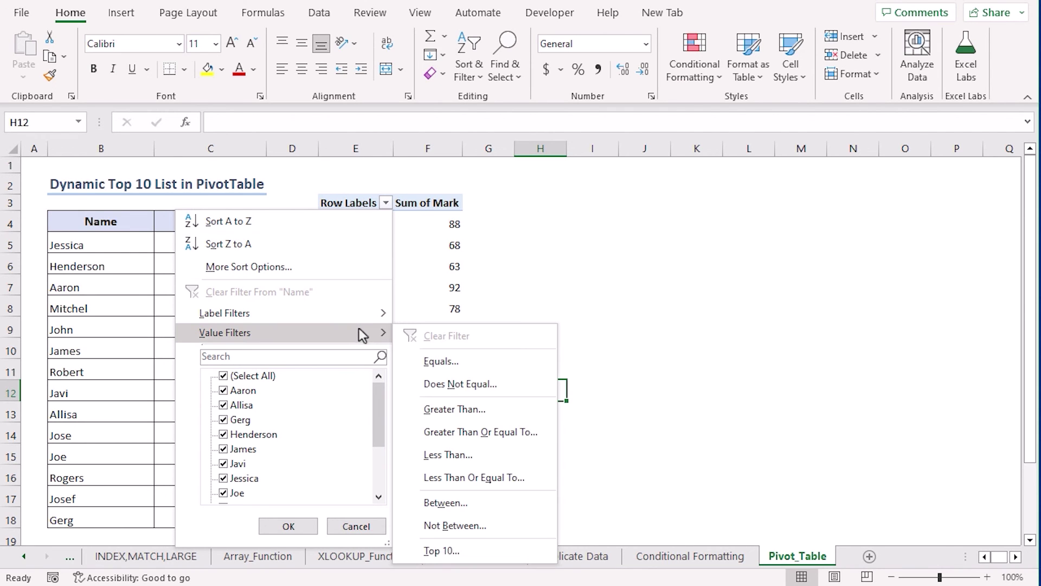
pyautogui.click(518, 549)
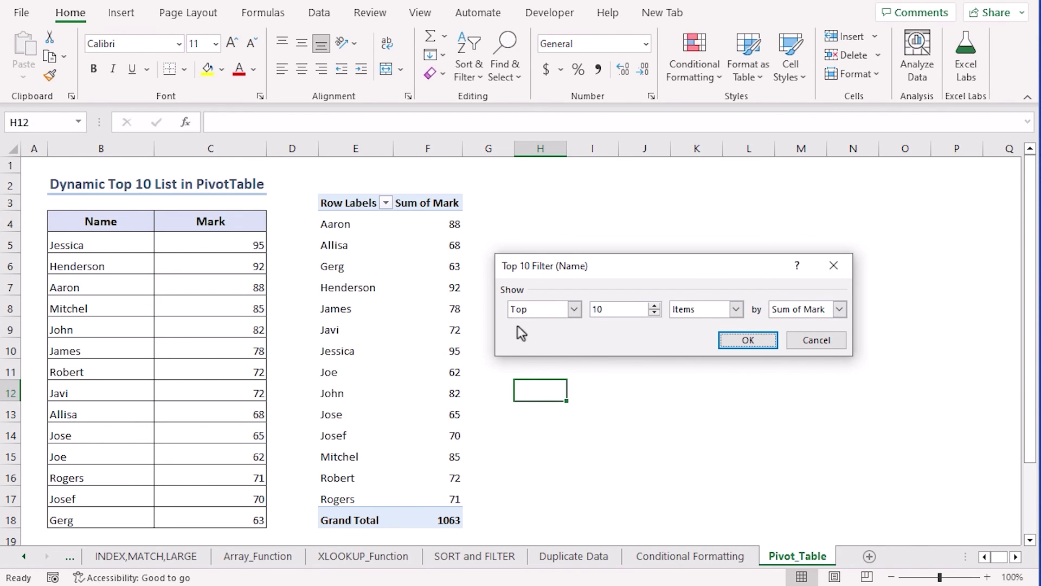
pyautogui.click(755, 340)
pyautogui.click(592, 348)
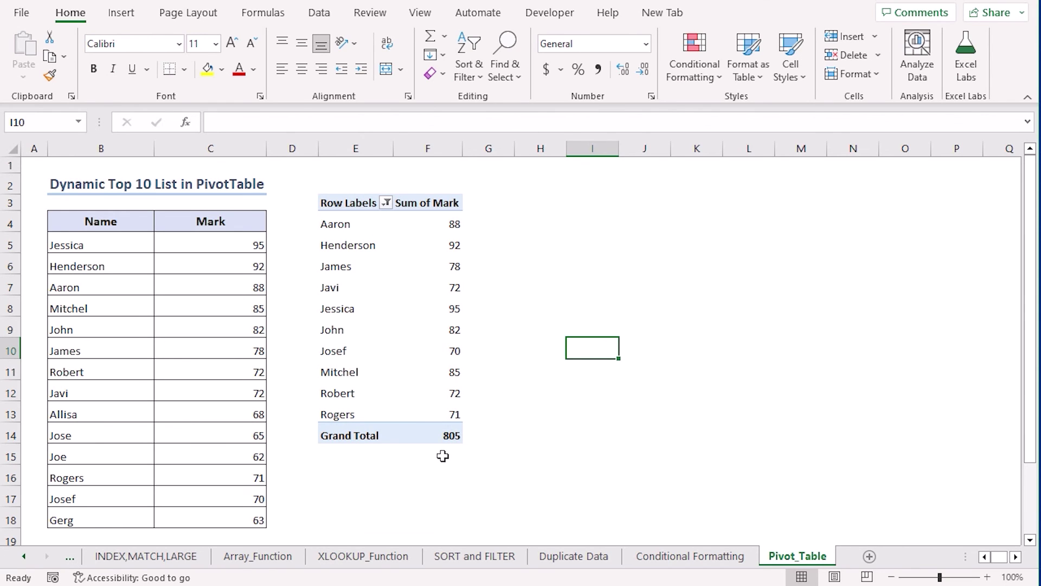